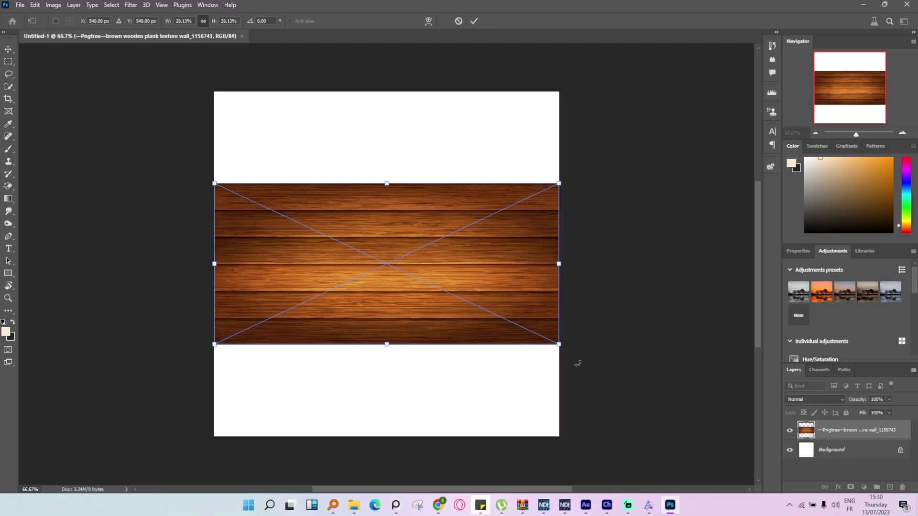
# - Enlarge the wooden plank texture to cover the whole canvas and place the burger image on it at a reduced size
pyautogui.moveTo(558, 345); pyautogui.dragTo(577, 440)
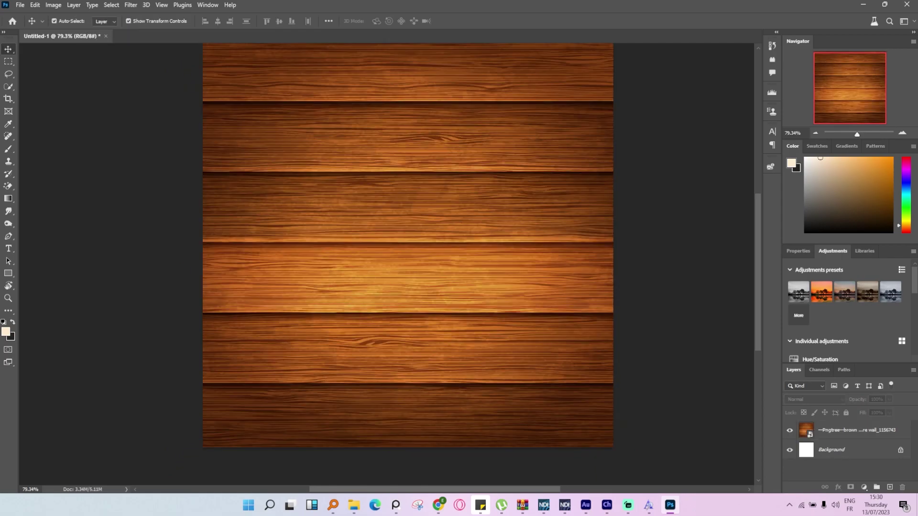
pyautogui.moveTo(311, 230); pyautogui.dragTo(327, 230)
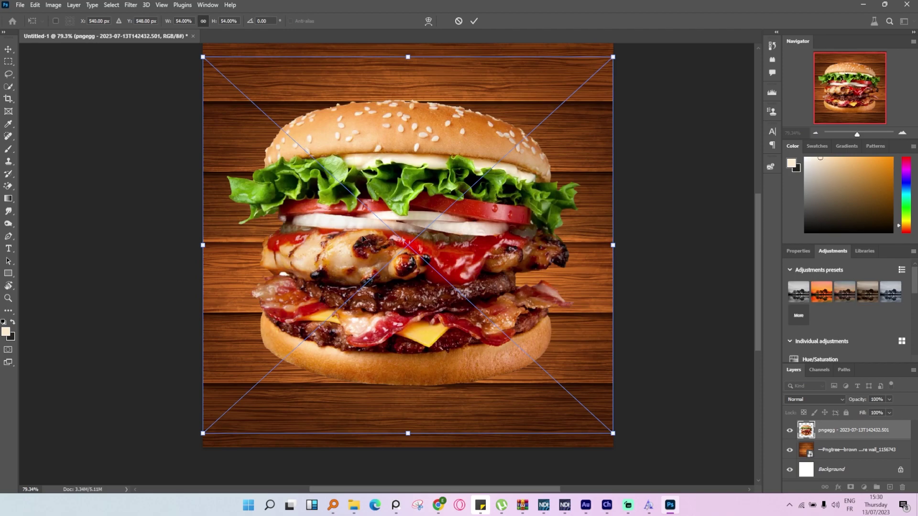
pyautogui.moveTo(614, 434); pyautogui.dragTo(521, 334)
pyautogui.press('Return')
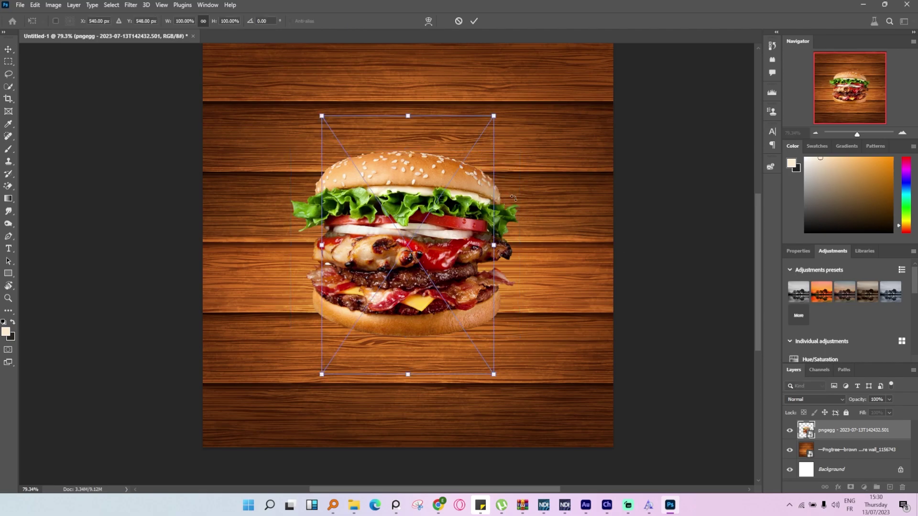
# - Place the fries cup to the right of the burger and bring the burger layer in front of it
pyautogui.moveTo(363, 259); pyautogui.dragTo(466, 250)
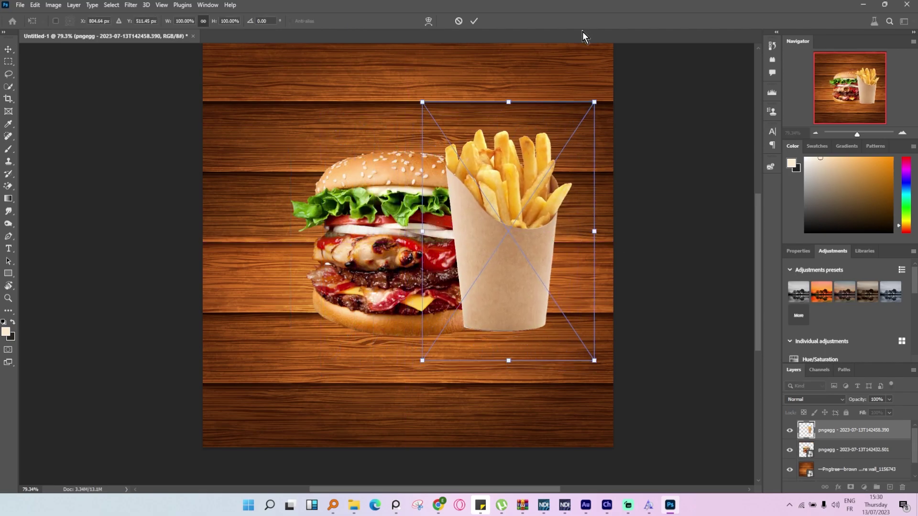
pyautogui.click(474, 21)
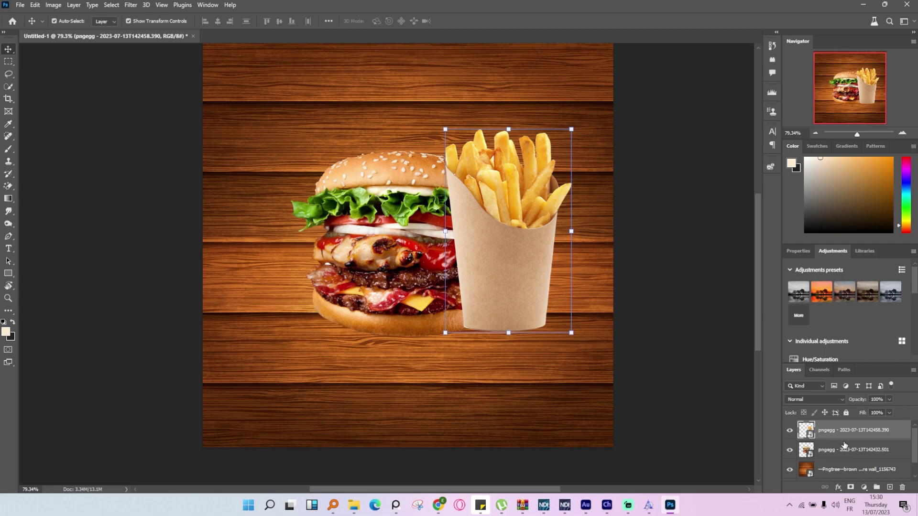
pyautogui.moveTo(815, 447); pyautogui.dragTo(815, 425)
# - Place the wooden board image under the food and move its layer below the burger and fries layers
pyautogui.hotkey('alt', 'Tab')
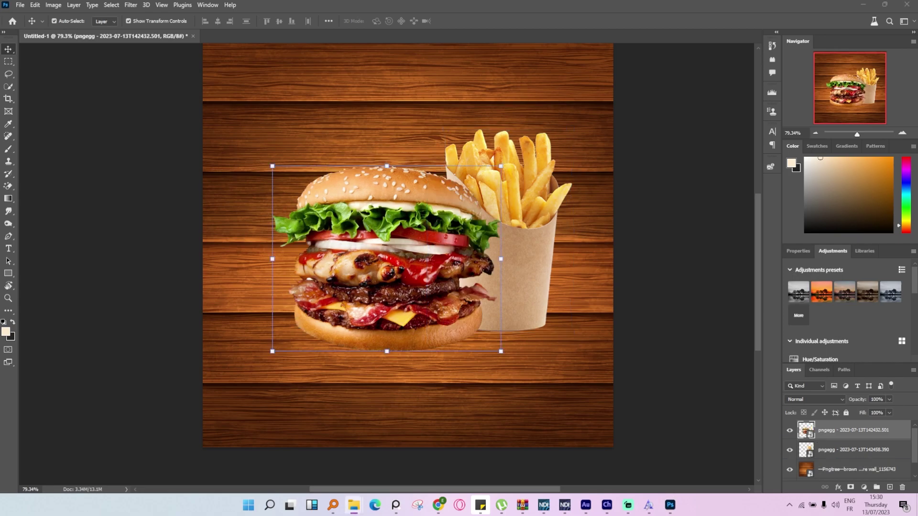
pyautogui.moveTo(670, 505); pyautogui.dragTo(541, 352)
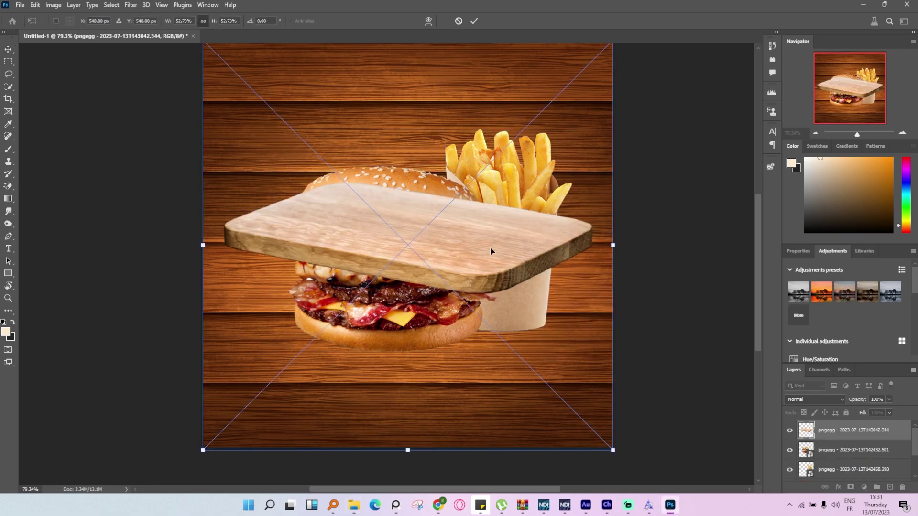
pyautogui.moveTo(489, 247); pyautogui.dragTo(500, 356)
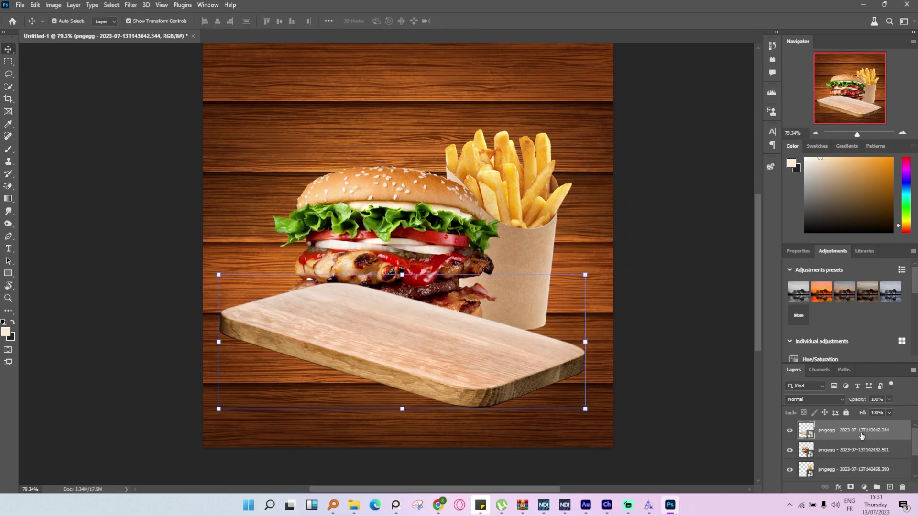
pyautogui.moveTo(862, 435); pyautogui.dragTo(855, 480)
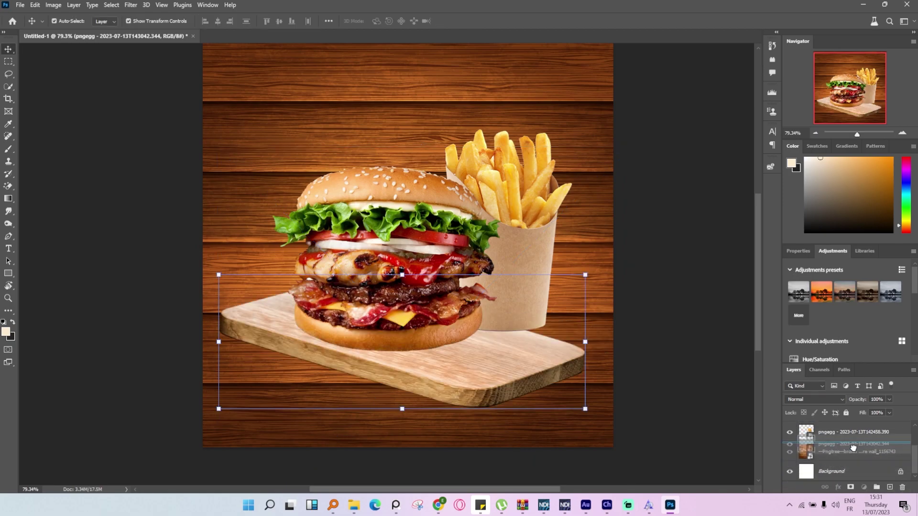
# - Widen and skew the wooden board so its surface fits under the burger and fries cup
pyautogui.moveTo(585, 275); pyautogui.dragTo(660, 122)
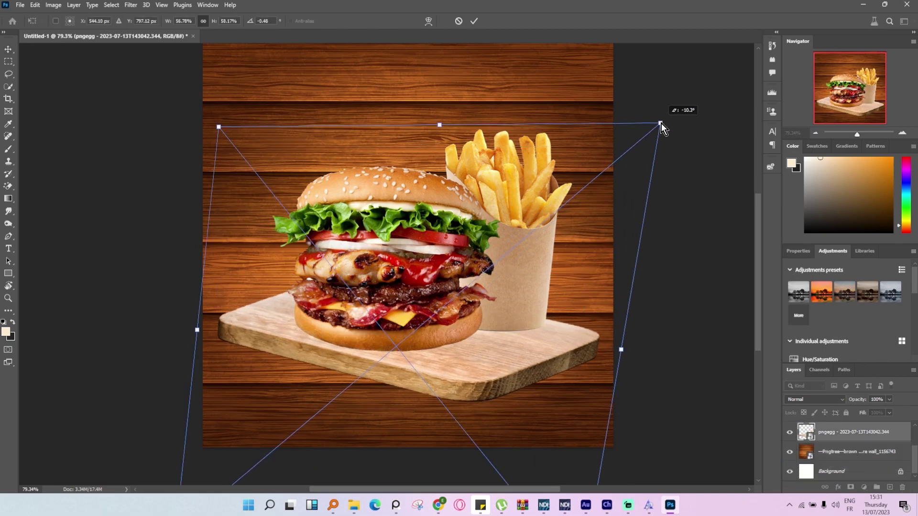
pyautogui.click(8, 50)
pyautogui.click(670, 213)
# - Scale the board, burger and fries together to about 88.76% and apply the transform
pyautogui.scroll(-7, 670, 213)
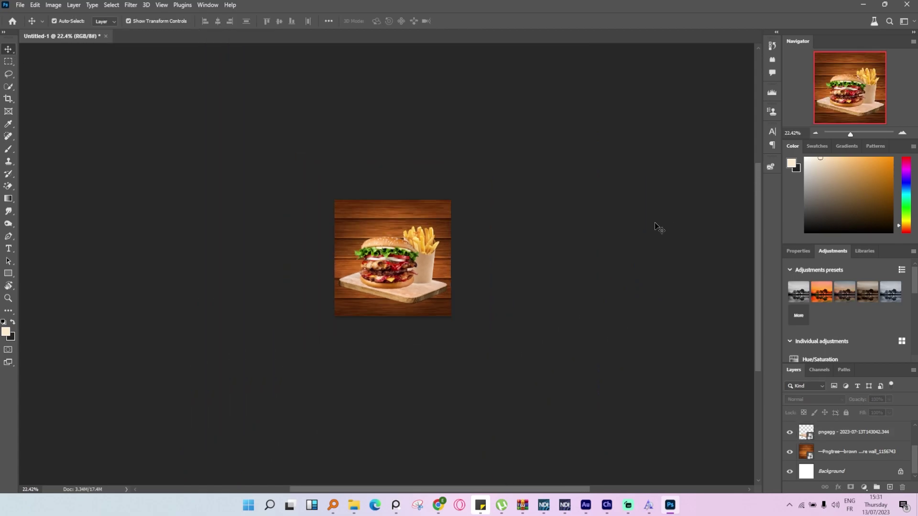
pyautogui.scroll(3, 489, 267)
pyautogui.scroll(3, 487, 266)
pyautogui.click(402, 351)
pyautogui.keyDown('shift'); pyautogui.click(322, 233); pyautogui.keyUp('shift')
pyautogui.keyDown('shift'); pyautogui.click(426, 218); pyautogui.keyUp('shift')
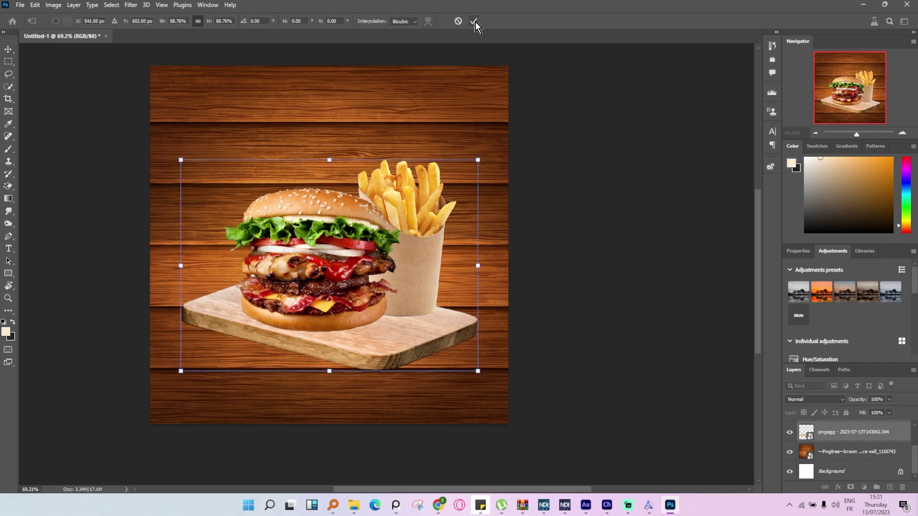
pyautogui.click(475, 22)
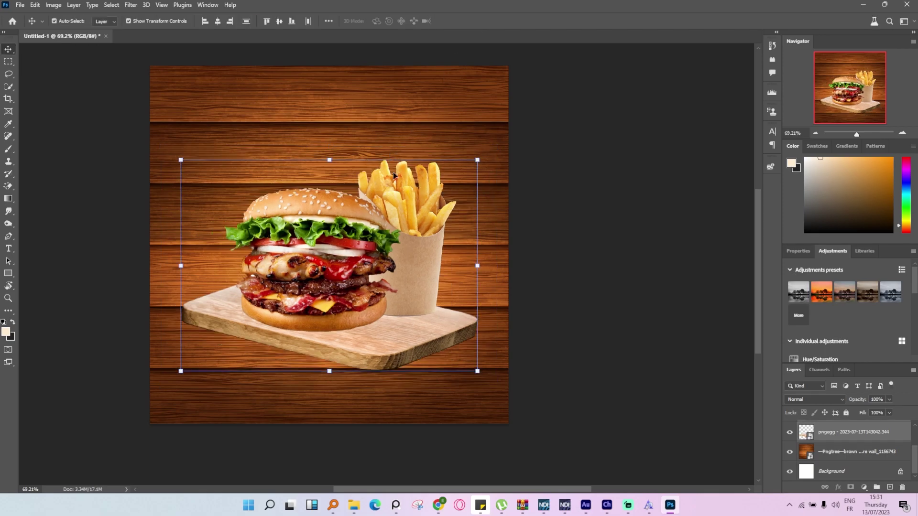
pyautogui.click(629, 245)
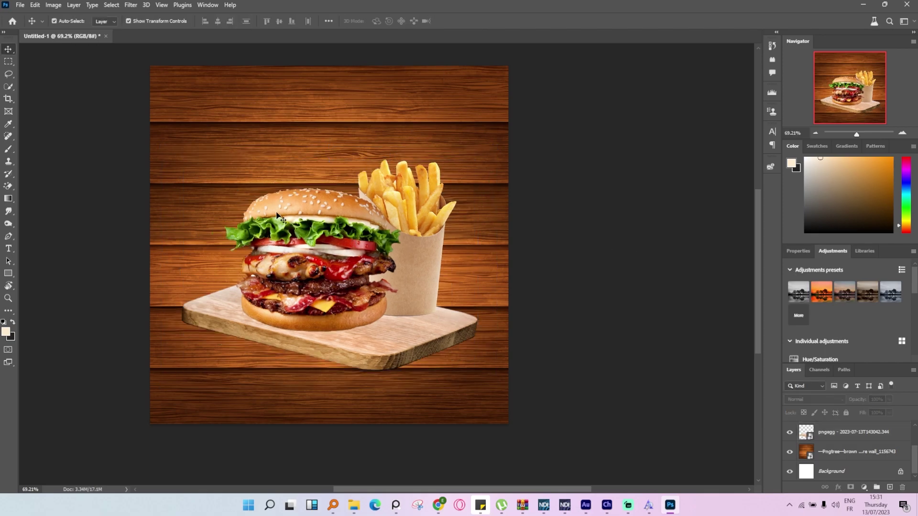
# - Add the paragraph text BURGER above the burger and set its size to 104 pt
pyautogui.click(245, 190)
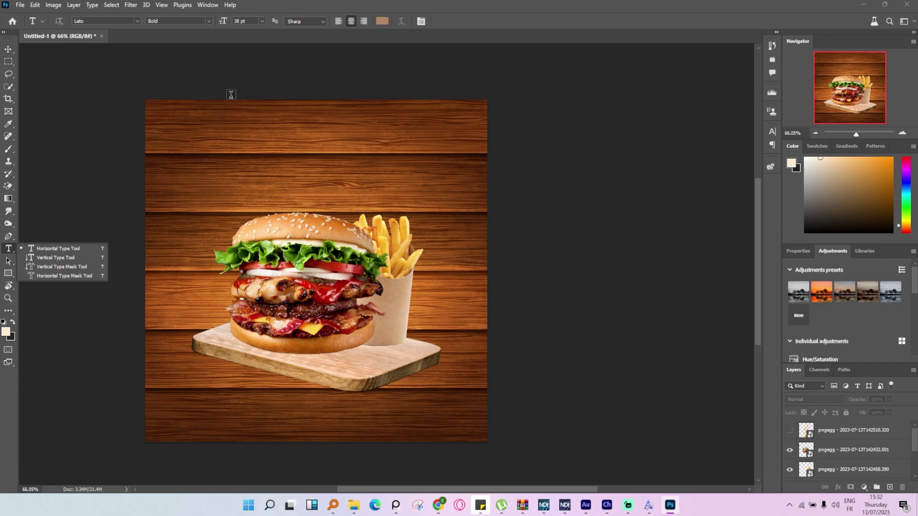
pyautogui.moveTo(196, 155); pyautogui.dragTo(293, 159)
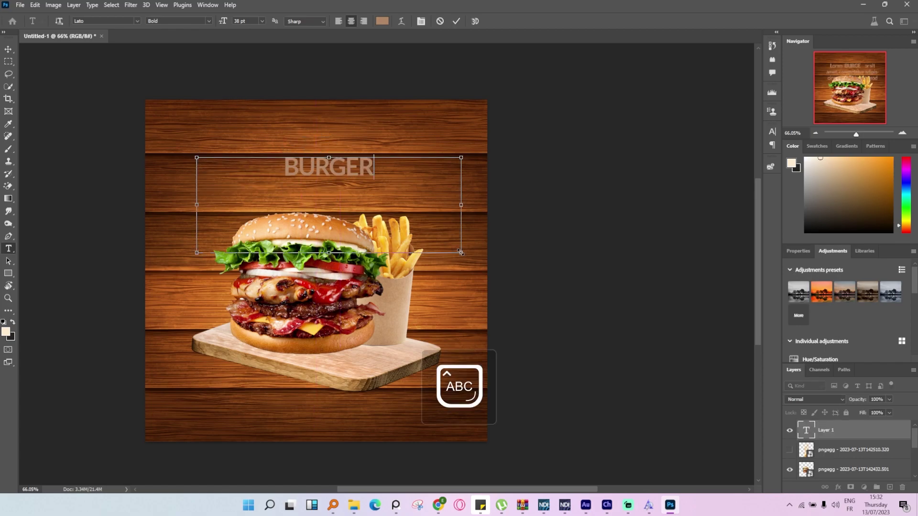
pyautogui.hotkey('ctrl', 'a')
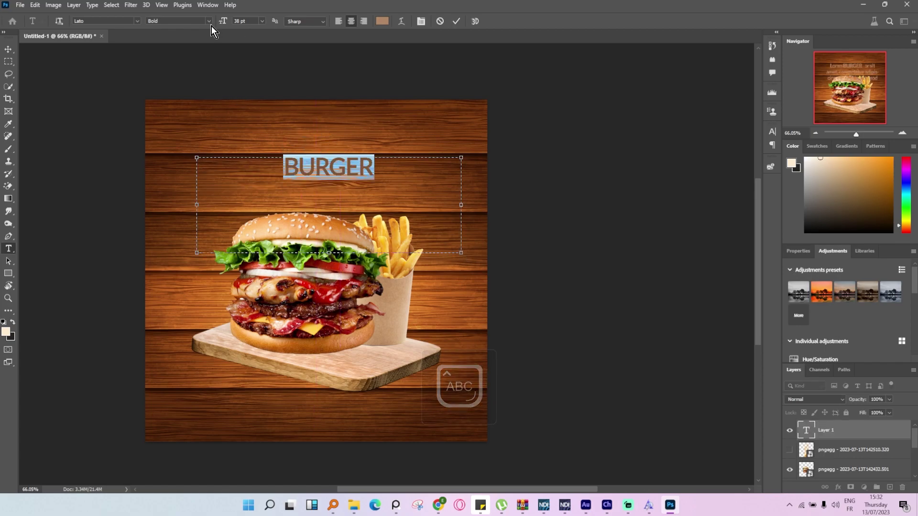
pyautogui.moveTo(224, 23); pyautogui.dragTo(256, 25)
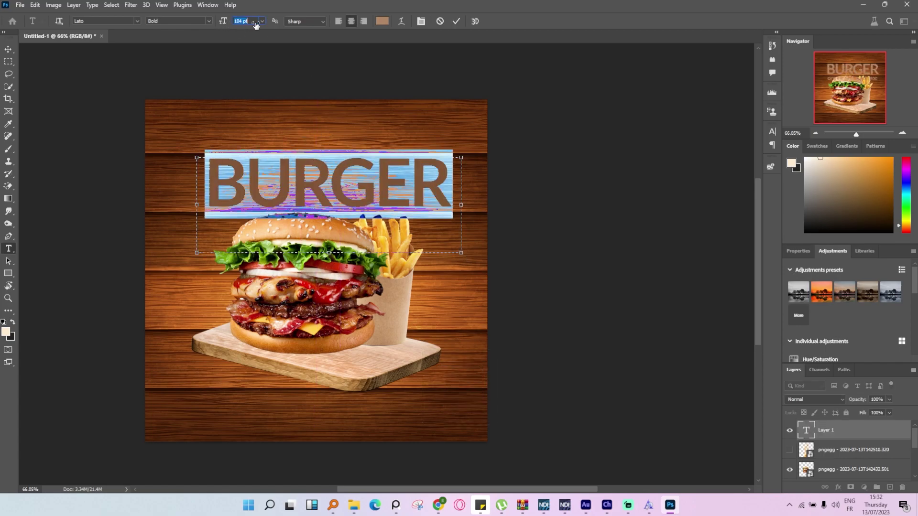
pyautogui.click(458, 21)
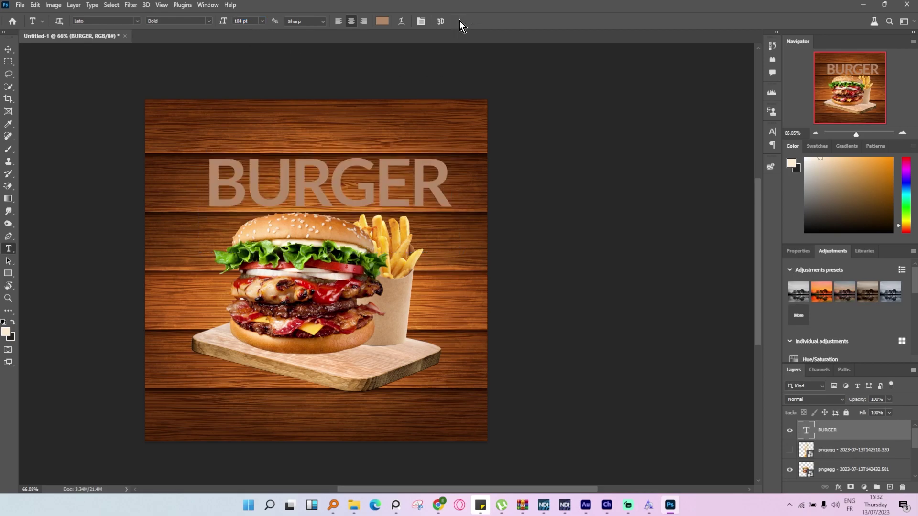
# - Change the BURGER text color to white, ffffff
pyautogui.click(7, 50)
pyautogui.press('t')
pyautogui.click(386, 21)
pyautogui.write('ffffff')
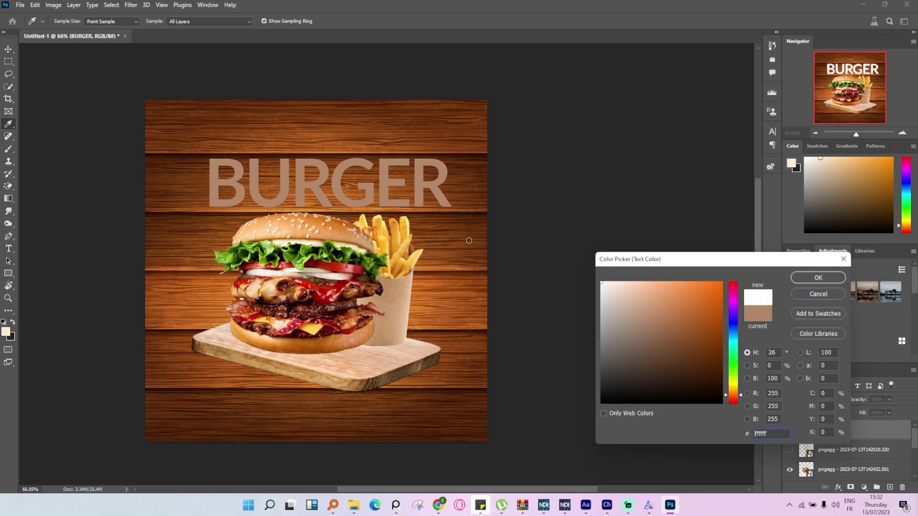
pyautogui.press('Return')
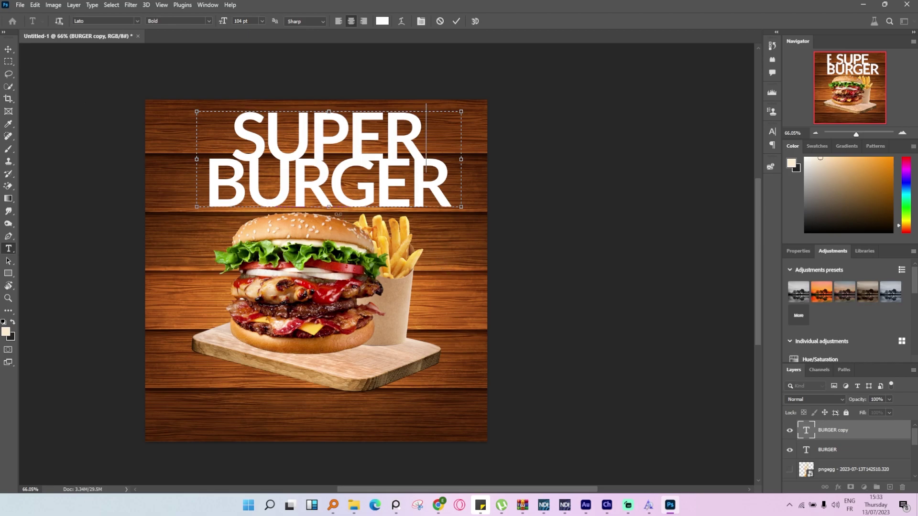
# - Shorten the SUPER text box above BURGER so it encloses just its single line
pyautogui.moveTo(331, 209); pyautogui.dragTo(329, 163)
pyautogui.click(8, 49)
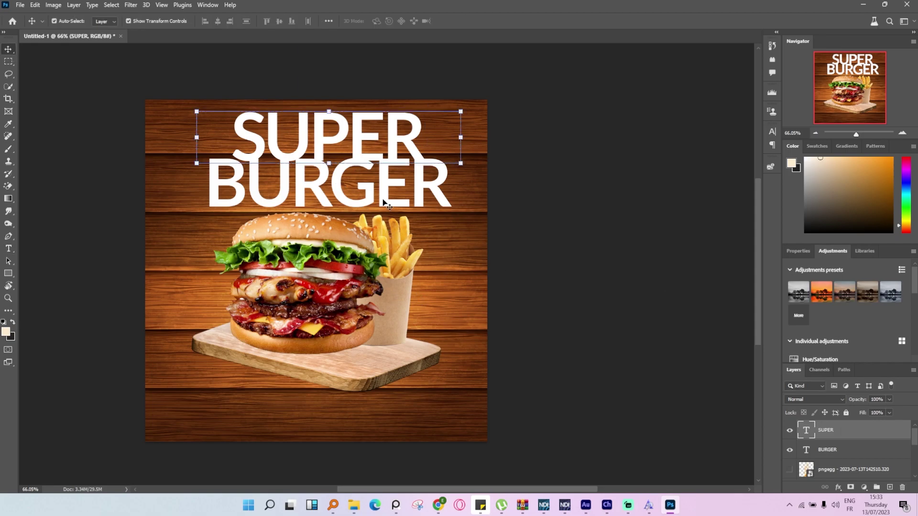
# - Group the SUPER and BURGER text layers as TXT and place the group directly above the wood texture layer
pyautogui.keyDown('shift'); pyautogui.click(843, 449); pyautogui.keyUp('shift')
pyautogui.scroll(-1, 866, 449)
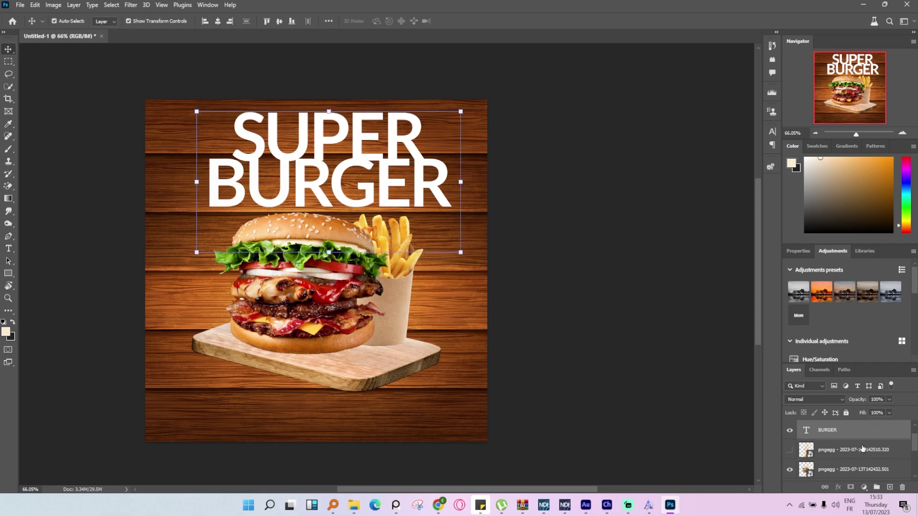
pyautogui.hotkey('ctrl', 'g')
pyautogui.doubleClick(834, 426)
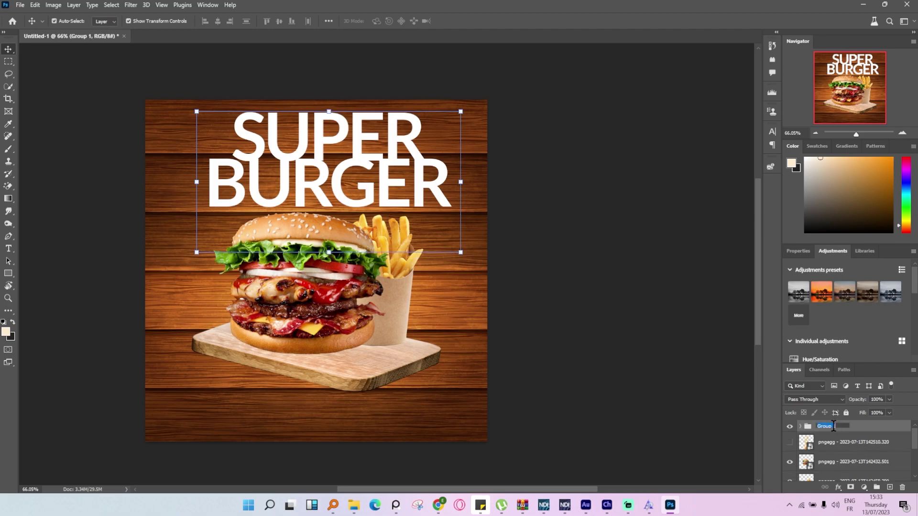
pyautogui.write('t')
pyautogui.press('Return')
pyautogui.moveTo(834, 429)
pyautogui.mouseDown()
pyautogui.moveTo(831, 495)
pyautogui.moveTo(830, 443)
pyautogui.mouseUp()
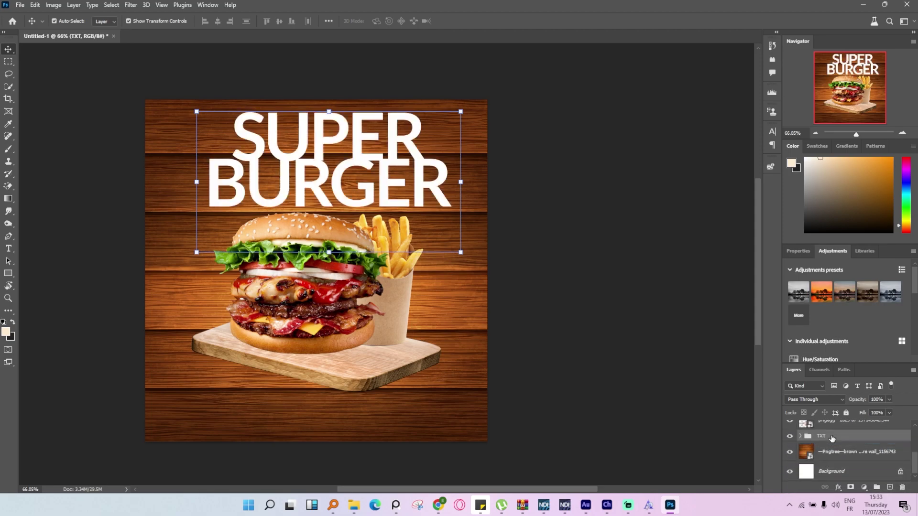
# - Put the wood texture layer in a group named BG
pyautogui.click(835, 471)
pyautogui.hotkey('ctrl', 'g')
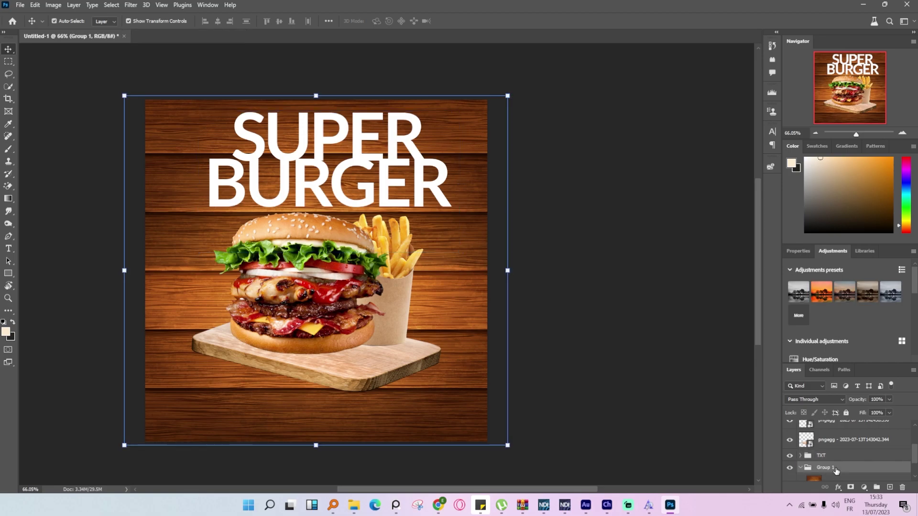
pyautogui.doubleClick(829, 448)
pyautogui.write('BG')
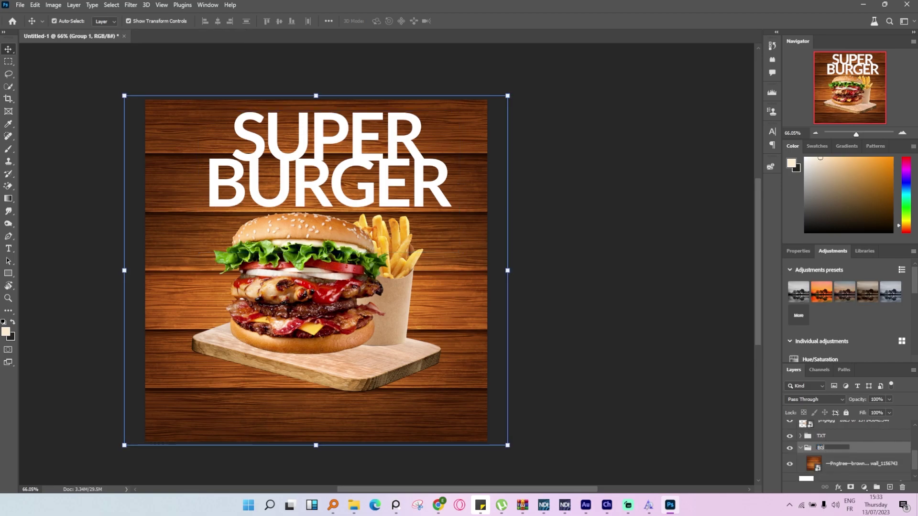
pyautogui.press('Return')
# - Group the burger, fries and board layers and name the group 2
pyautogui.scroll(2, 810, 459)
pyautogui.click(843, 457)
pyautogui.hotkey('ctrl', 'g')
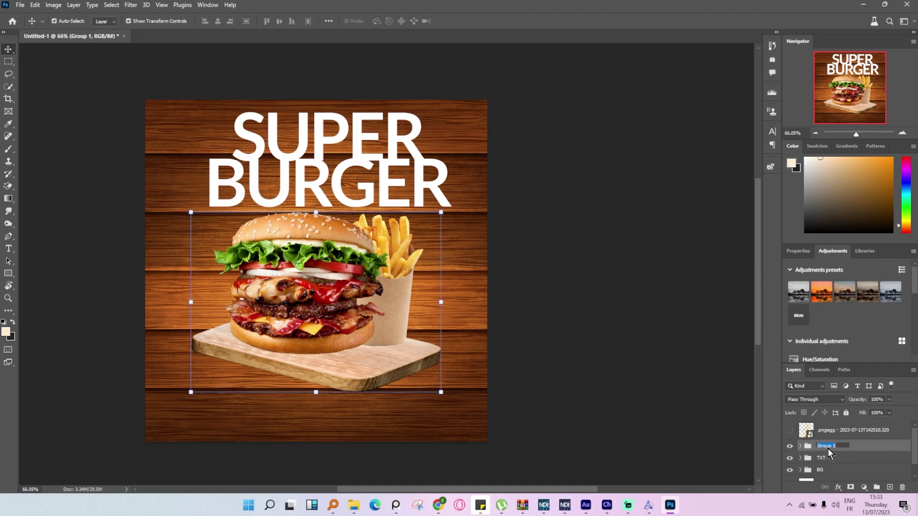
pyautogui.write('2')
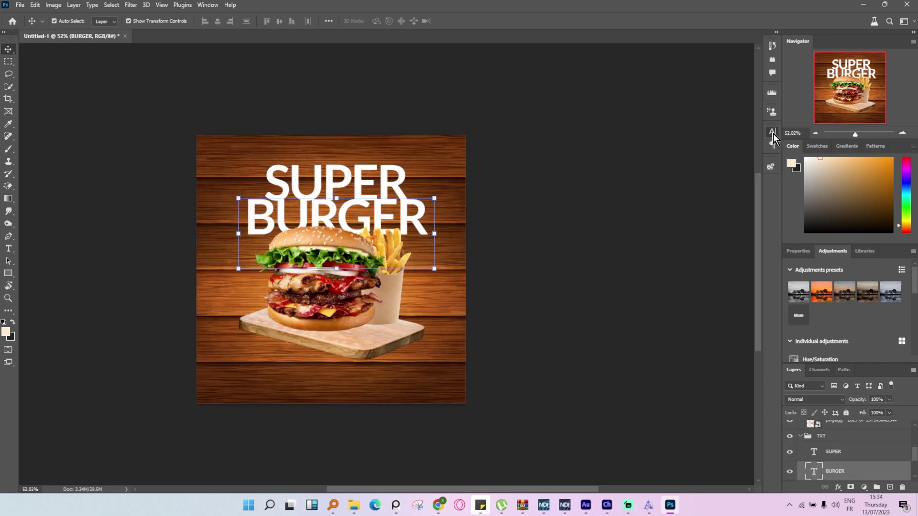
# - Set the BURGER text's font to Phonk Regular DEMO and widen its text box to fit the word
pyautogui.click(773, 132)
pyautogui.click(716, 146)
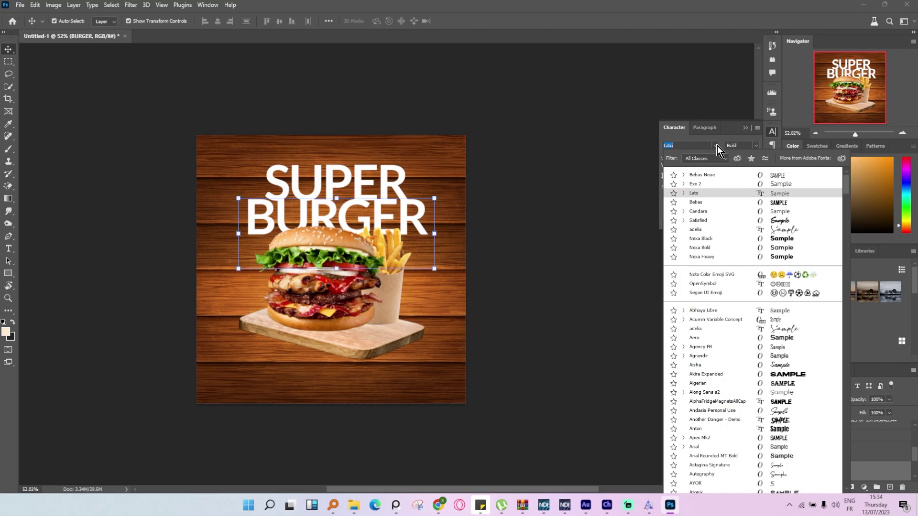
pyautogui.press('Up')
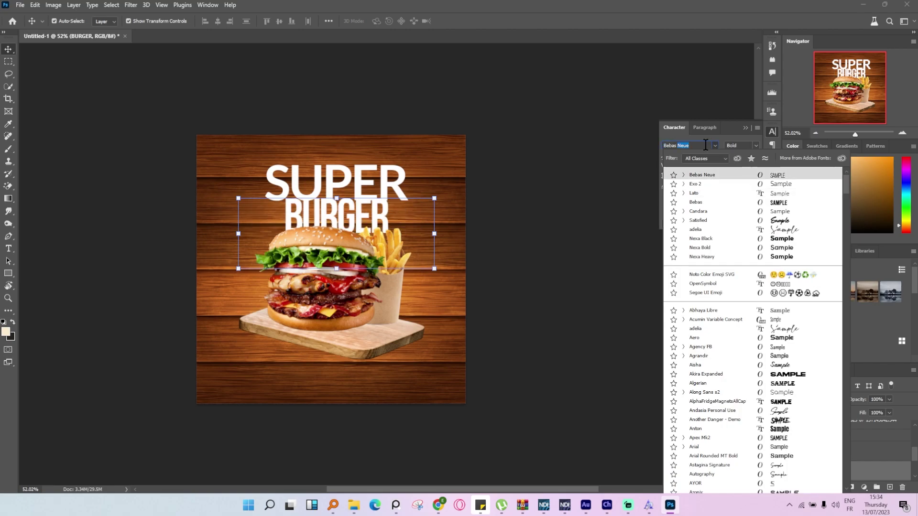
pyautogui.write('ph')
pyautogui.moveTo(434, 225); pyautogui.dragTo(475, 226)
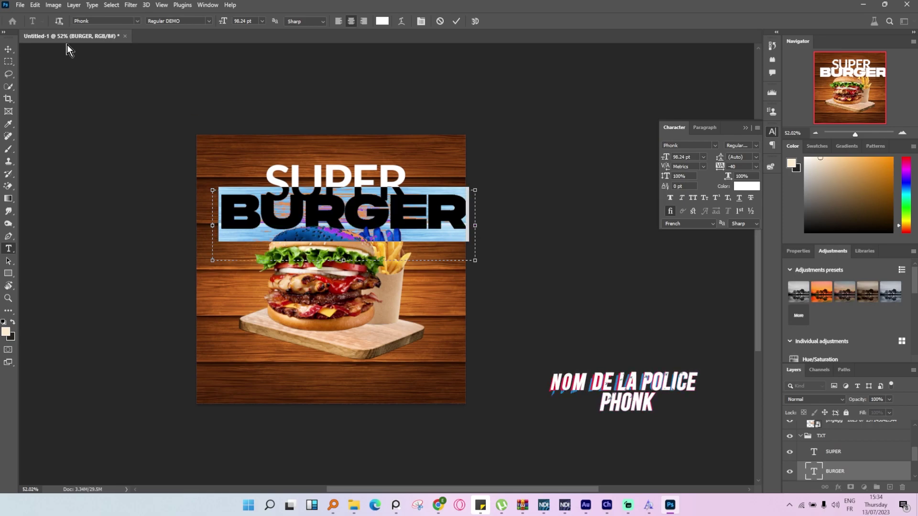
# - Scale the BURGER text down to about 85.29% and reposition it centered under SUPER
pyautogui.click(9, 48)
pyautogui.moveTo(475, 260); pyautogui.dragTo(457, 257)
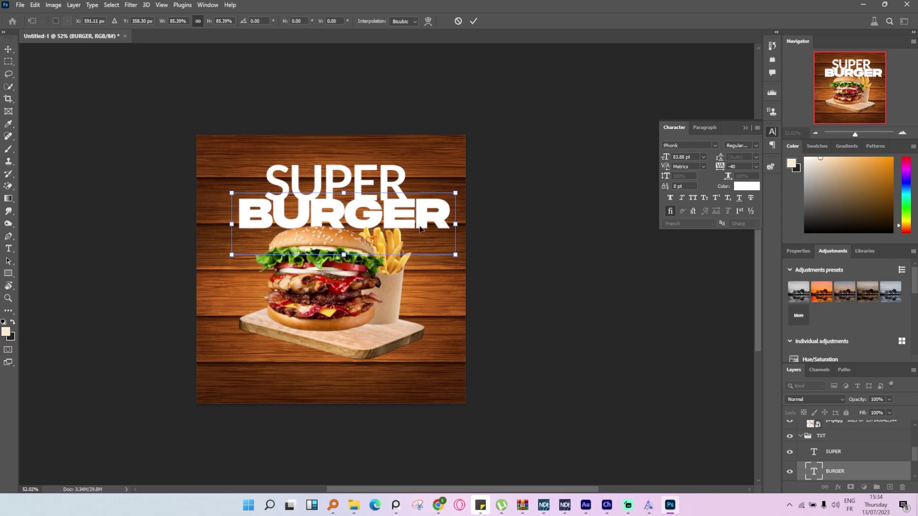
pyautogui.moveTo(411, 219); pyautogui.dragTo(403, 221)
pyautogui.press('Return')
# - Set the font of the word Super above BURGER to Reigo Black
pyautogui.click(343, 177)
pyautogui.click(684, 144)
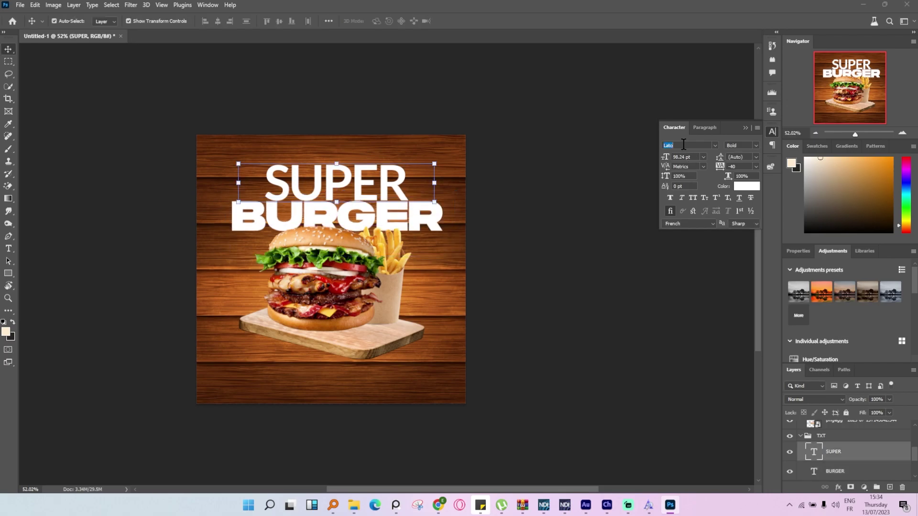
pyautogui.write('Reigo')
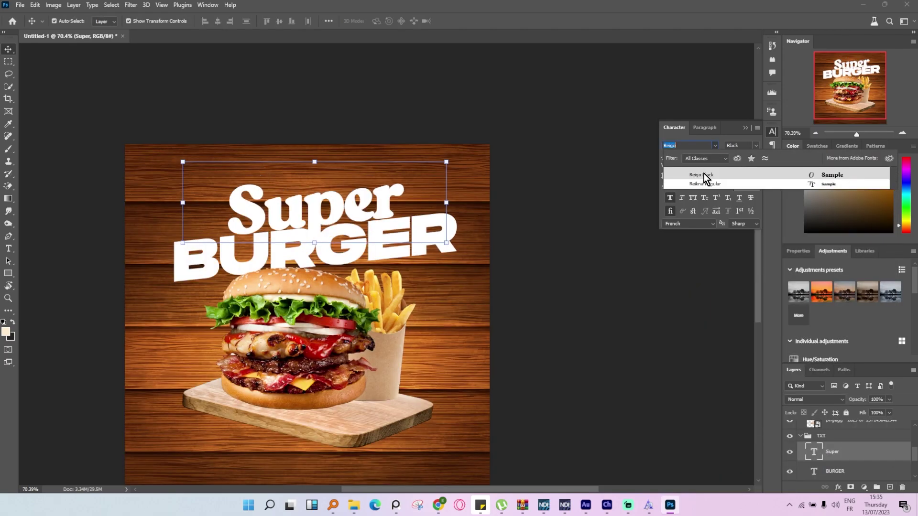
pyautogui.click(706, 176)
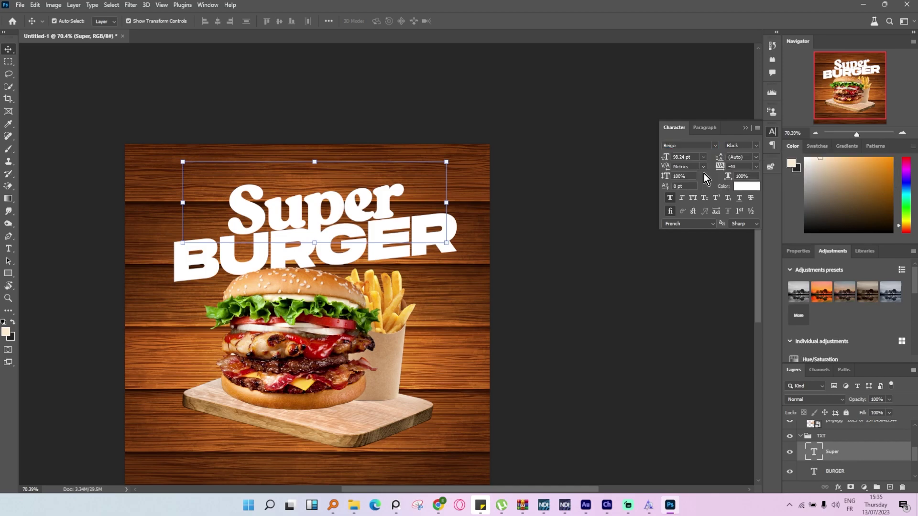
pyautogui.click(583, 288)
pyautogui.scroll(-9, 584, 288)
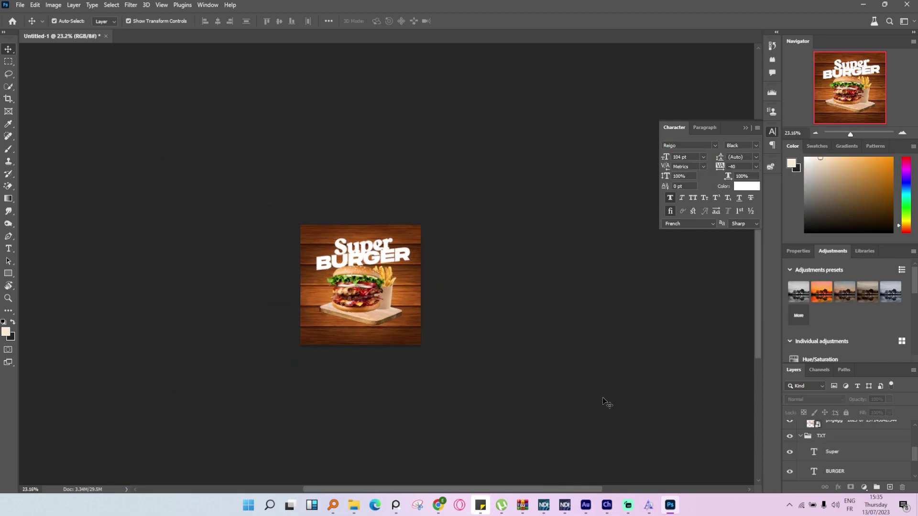
pyautogui.scroll(8, 356, 282)
pyautogui.click(329, 284)
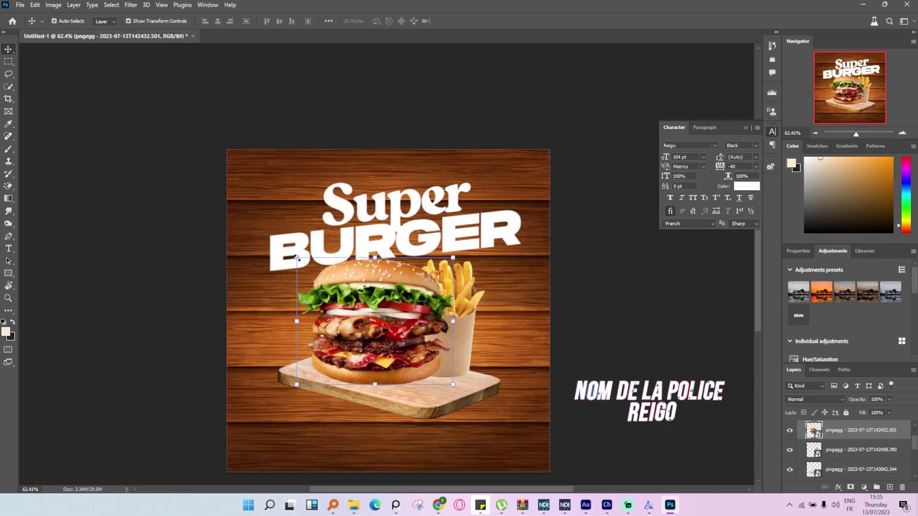
pyautogui.moveTo(297, 257); pyautogui.dragTo(300, 245)
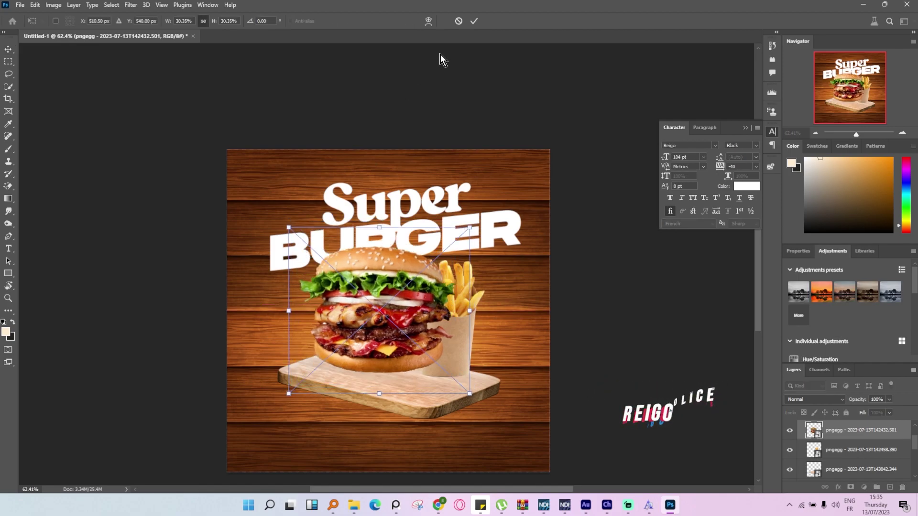
pyautogui.click(459, 21)
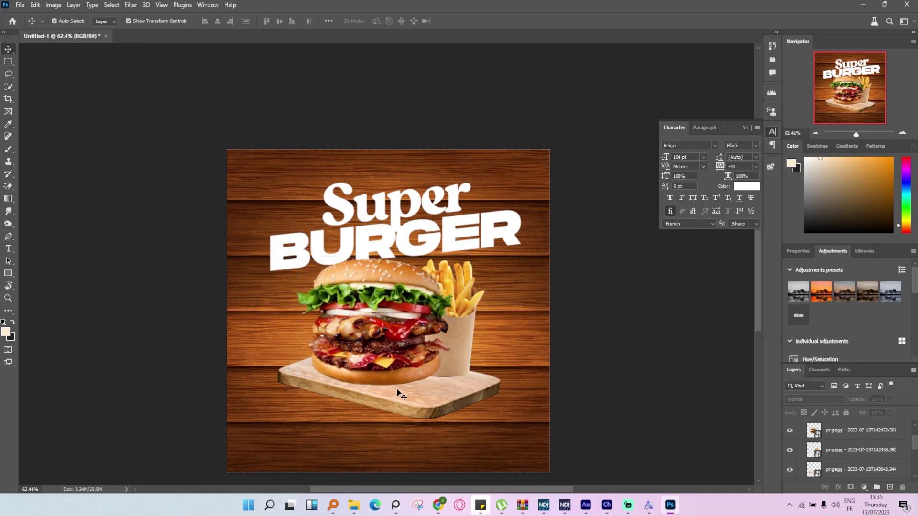
# - Enlarge the wooden board to about 49.90% width and 53.41% height, centered beneath the burger and fries
pyautogui.click(420, 407)
pyautogui.moveTo(502, 421)
pyautogui.mouseDown()
pyautogui.moveTo(510, 401)
pyautogui.moveTo(503, 411)
pyautogui.mouseUp()
pyautogui.moveTo(472, 391); pyautogui.dragTo(473, 394)
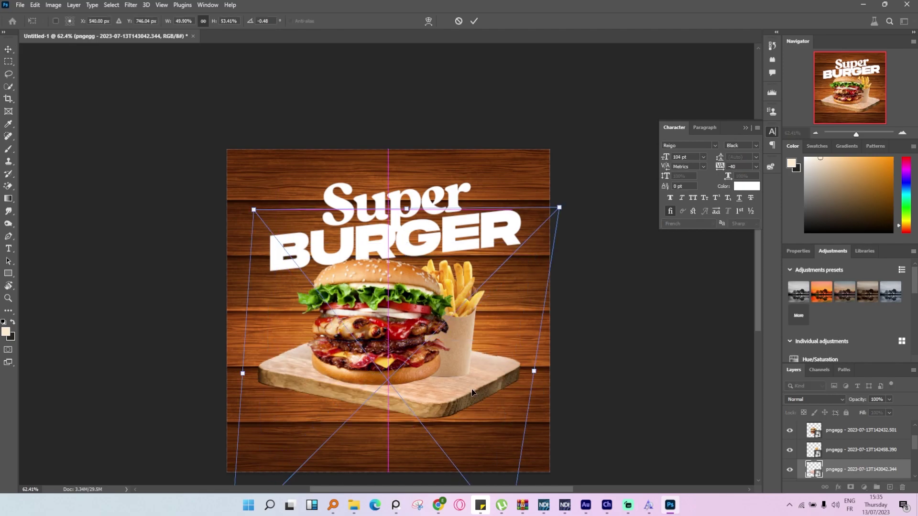
pyautogui.click(475, 21)
pyautogui.moveTo(330, 206); pyautogui.dragTo(337, 217)
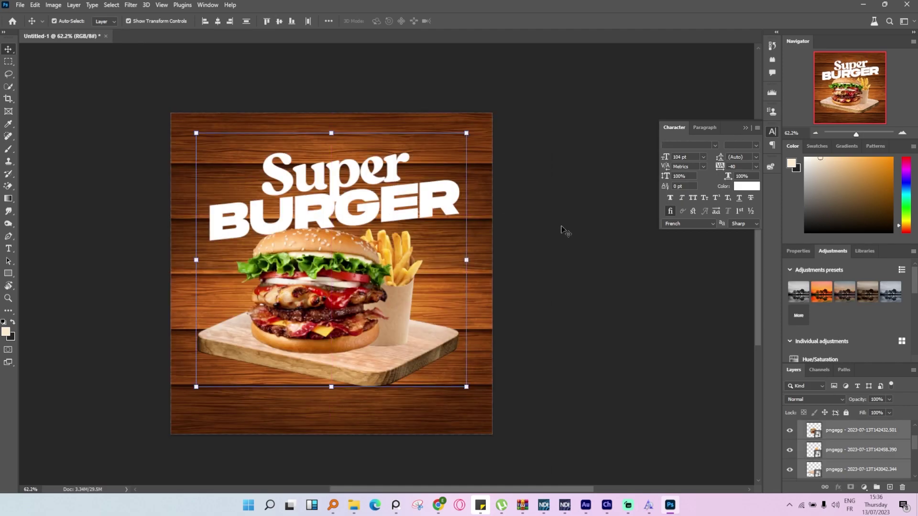
pyautogui.click(556, 221)
# - Bring in the GRILLED BURGER logo image, scale it down and place it in the poster's upper-left corner
pyautogui.hotkey('alt', 'Tab')
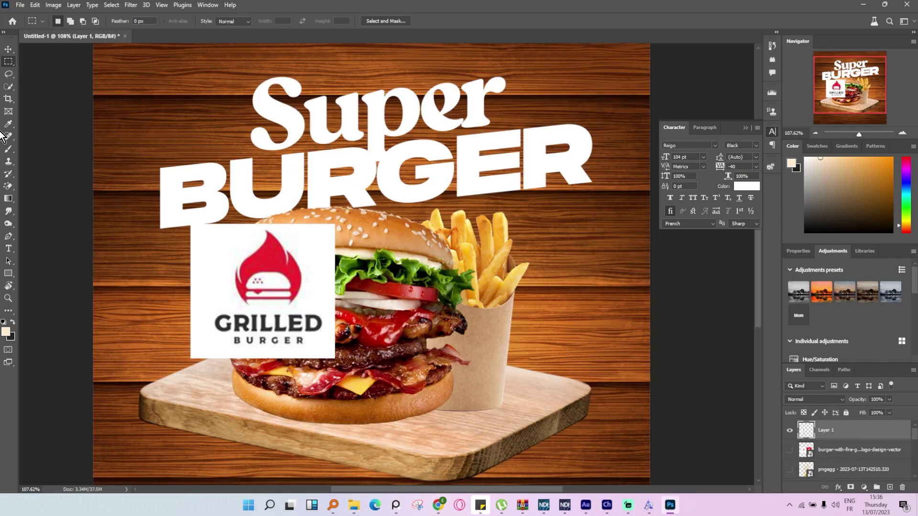
pyautogui.press('v')
pyautogui.moveTo(339, 359); pyautogui.dragTo(255, 284)
pyautogui.scroll(3, 230, 335)
pyautogui.moveTo(228, 341); pyautogui.dragTo(139, 134)
pyautogui.click(473, 21)
# - Put the logo layer in a group and name the group LGOG
pyautogui.hotkey('ctrl', 'g')
pyautogui.doubleClick(828, 426)
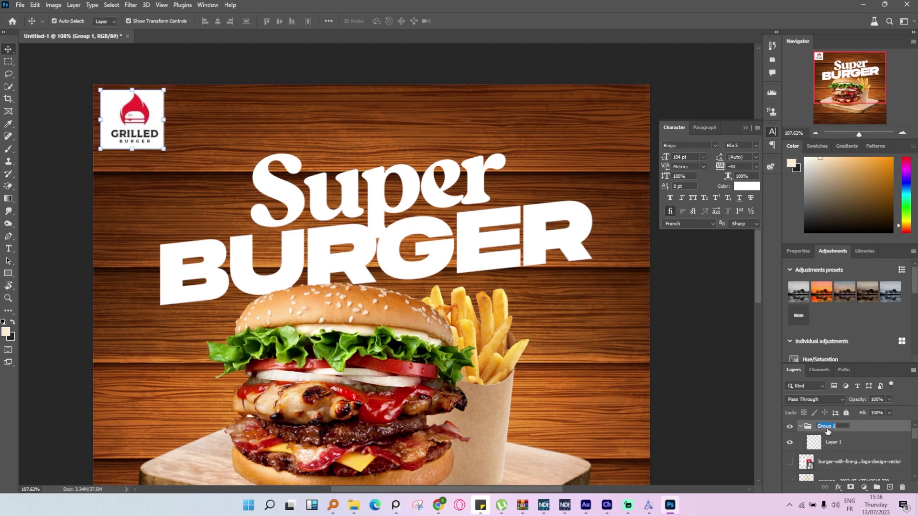
pyautogui.press('capslock')
pyautogui.write('LG')
# - Draw a closed Pen path with a curved lower-right edge around the logo at the poster corner and convert it to a shape
pyautogui.click(28, 236)
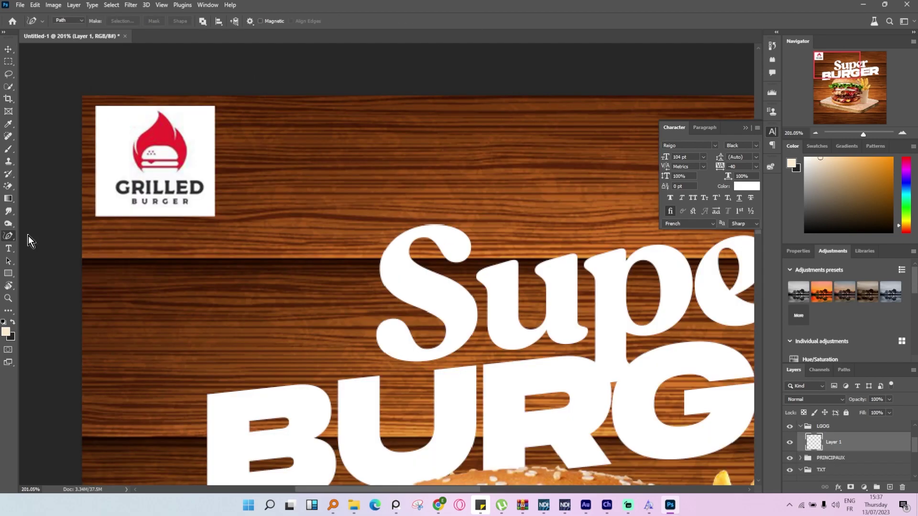
pyautogui.click(72, 248)
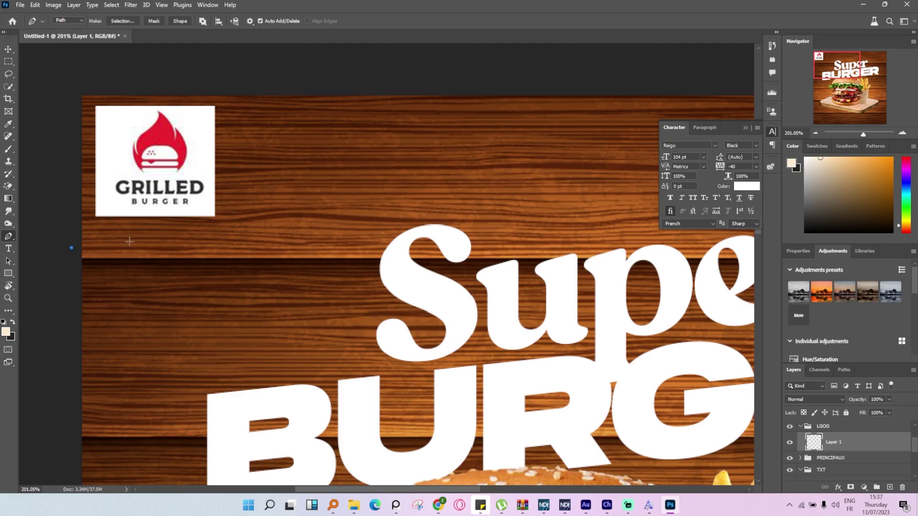
pyautogui.moveTo(225, 185); pyautogui.dragTo(244, 130)
pyautogui.click(71, 247)
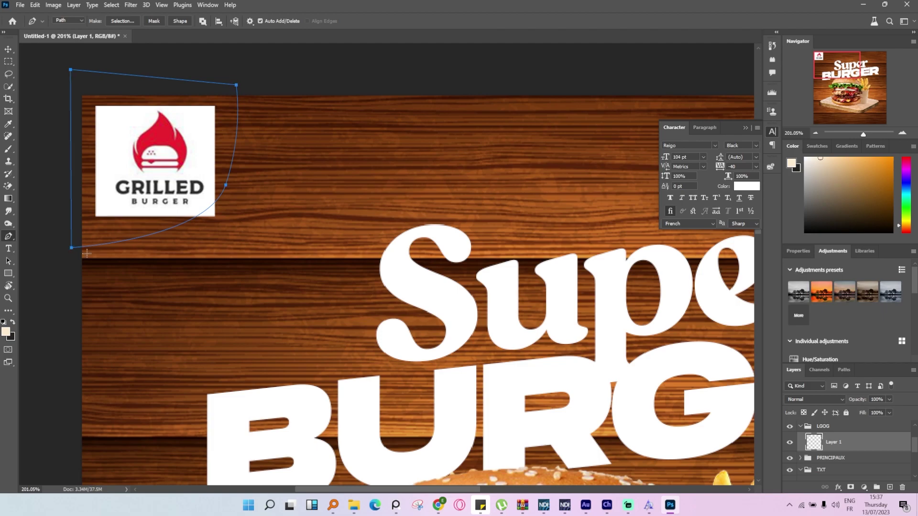
pyautogui.click(180, 21)
# - Move the new corner shape beneath the logo layer and clip the logo to it
pyautogui.moveTo(854, 451); pyautogui.dragTo(851, 466)
pyautogui.click(853, 451)
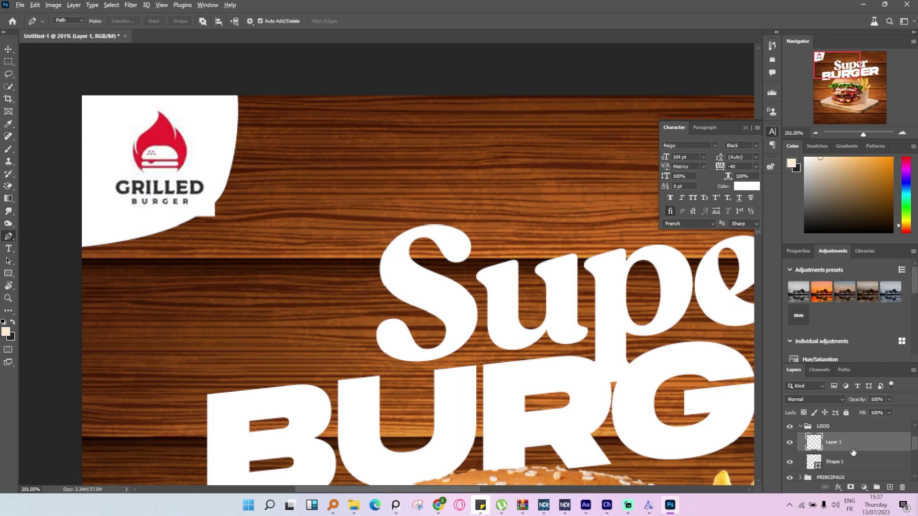
pyautogui.keyDown('alt'); pyautogui.click(853, 452); pyautogui.keyUp('alt')
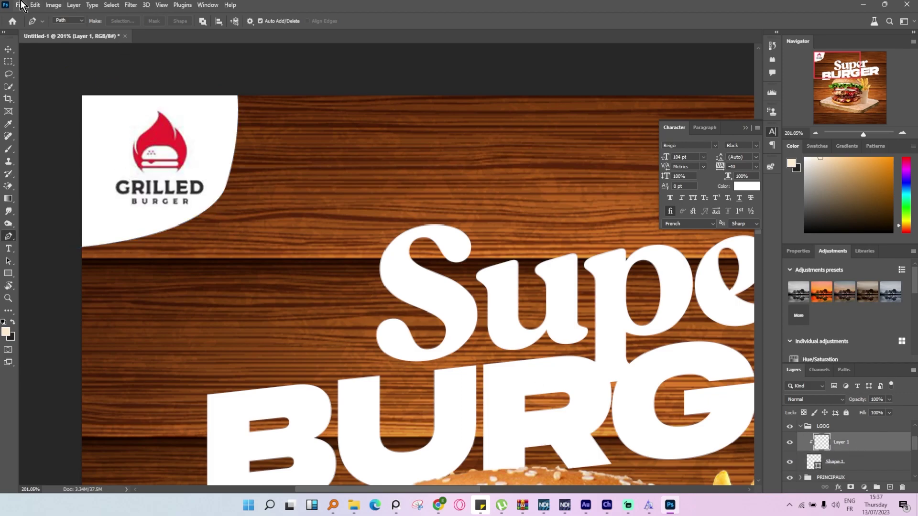
# - Set the font of the HEURES D'OUVERTURE text to OneTwoHours Regular
pyautogui.click(8, 50)
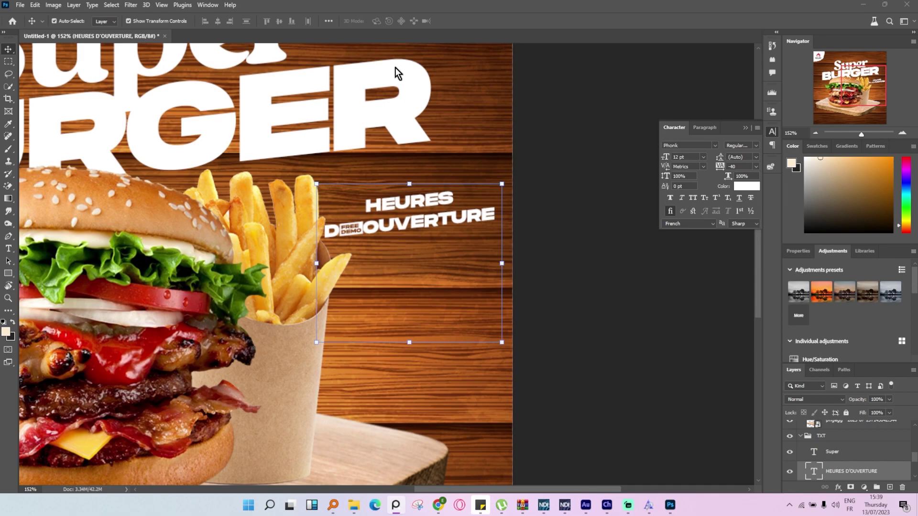
pyautogui.click(685, 149)
pyautogui.click(684, 143)
pyautogui.write('ONE TWO')
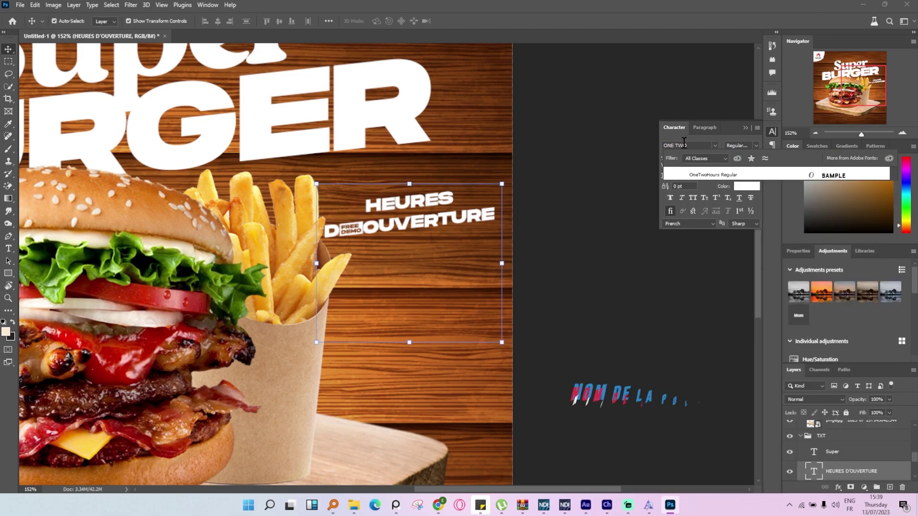
pyautogui.click(722, 175)
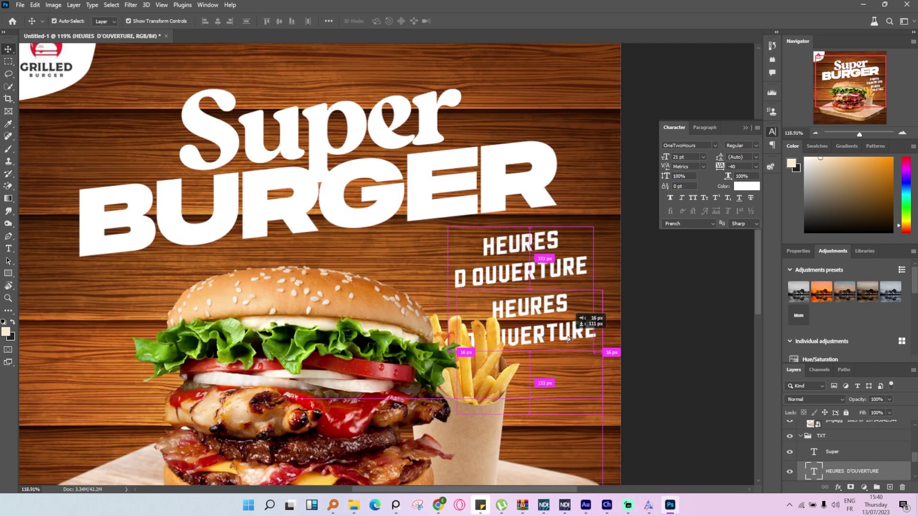
# - Replace the wording of the duplicated HEURES D'OUVERTURE text with 8H - 20H
pyautogui.doubleClick(567, 335)
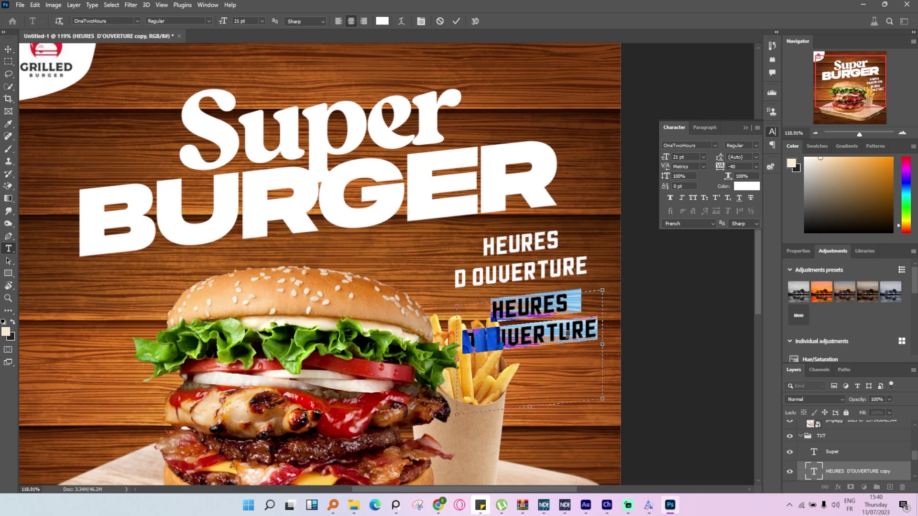
pyautogui.write('8H - 20H')
pyautogui.hotkey('ctrl', 'a')
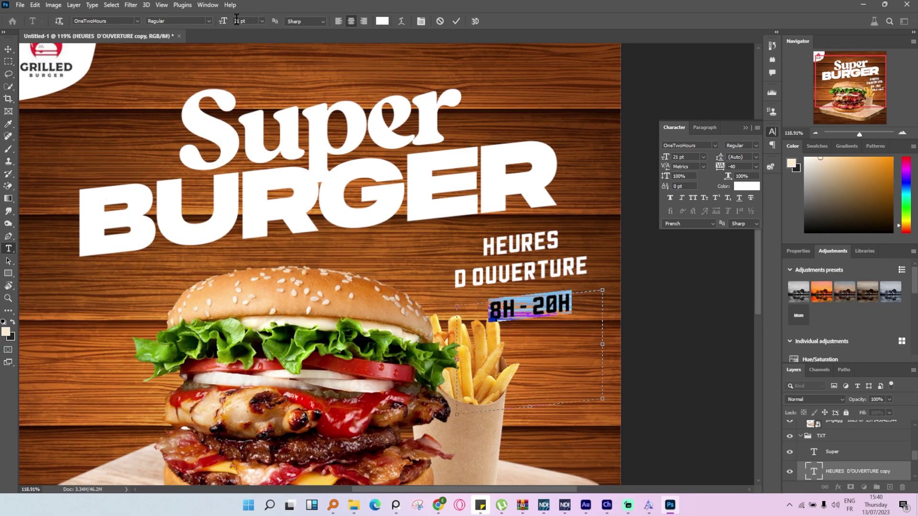
# - Set the opening hours text to 36 pt with faux bold and widen its text box
pyautogui.moveTo(224, 23); pyautogui.dragTo(230, 25)
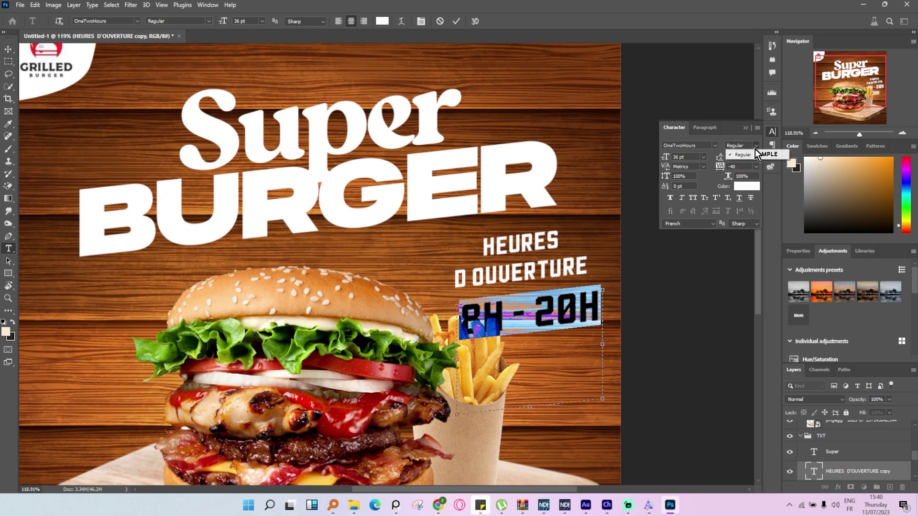
pyautogui.click(671, 197)
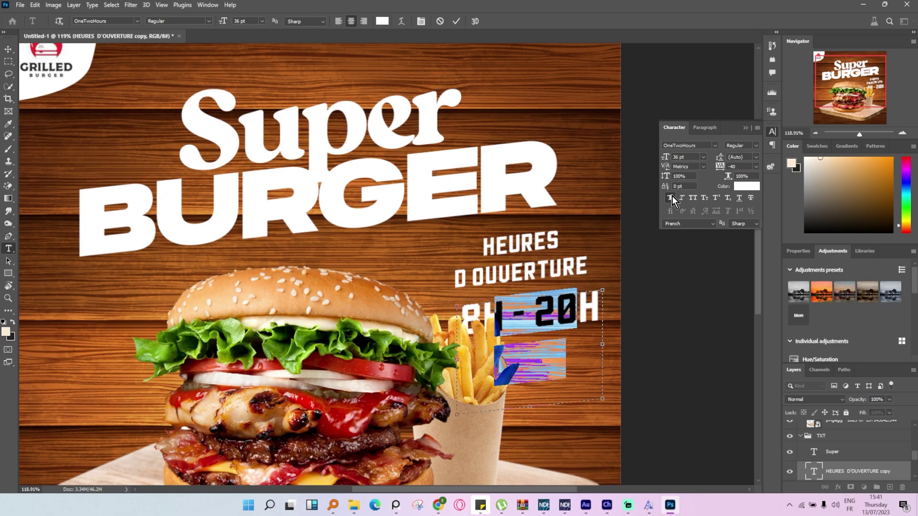
pyautogui.moveTo(603, 345); pyautogui.dragTo(630, 328)
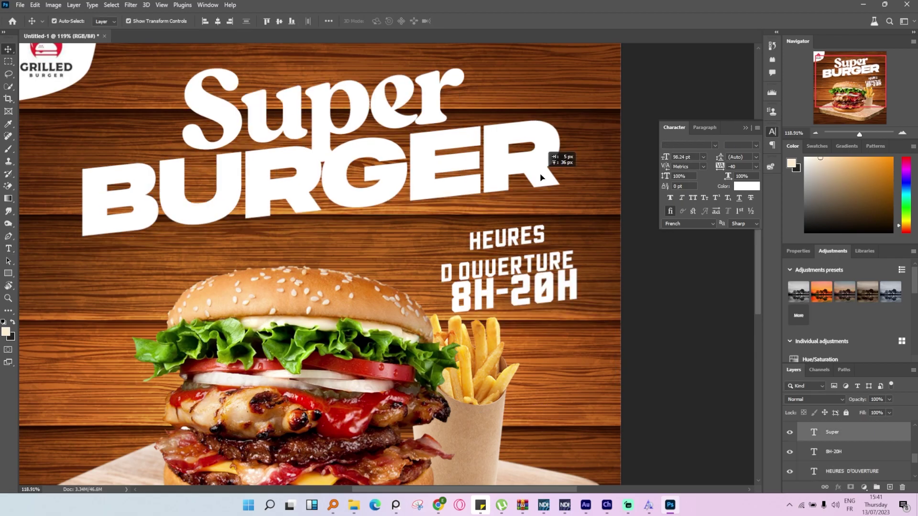
# - Move the Super BURGER title up about 36 px to separate it from the opening hours text
pyautogui.click(538, 216)
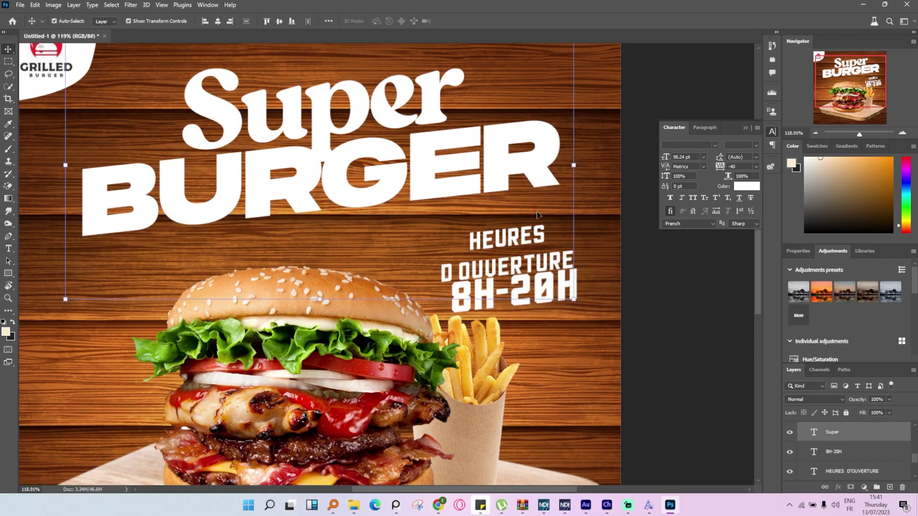
pyautogui.click(666, 356)
pyautogui.scroll(-12, 662, 311)
pyautogui.scroll(14, 407, 243)
# - Move the HEURES D'OUVERTURE text up slightly and set its leading to 19 pt
pyautogui.moveTo(406, 241); pyautogui.dragTo(406, 228)
pyautogui.moveTo(720, 160); pyautogui.dragTo(716, 155)
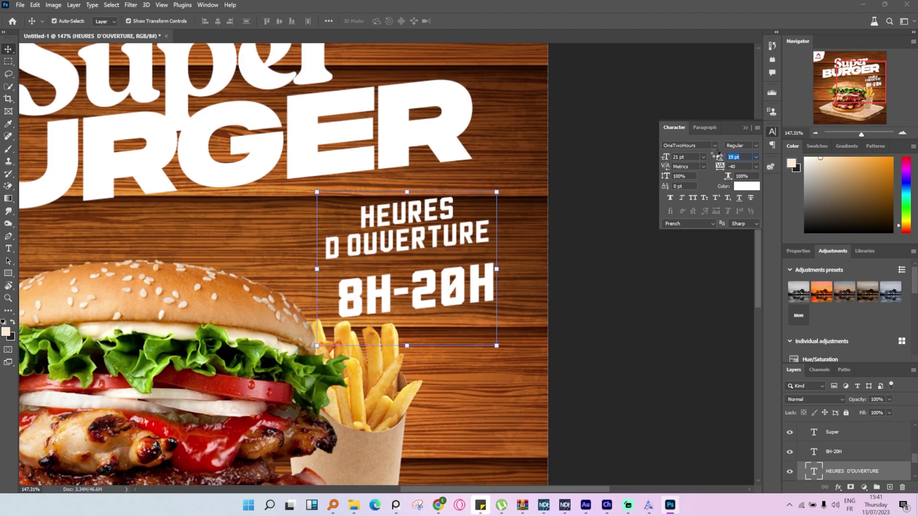
pyautogui.click(604, 267)
pyautogui.scroll(-10, 603, 267)
pyautogui.scroll(10, 398, 260)
# - Scale the 8H-20H text to about 44.63 pt and place it closely under HEURES D'OUVERTURE
pyautogui.moveTo(455, 329)
pyautogui.mouseDown()
pyautogui.moveTo(450, 312)
pyautogui.moveTo(448, 320)
pyautogui.mouseUp()
pyautogui.scroll(-4, 479, 334)
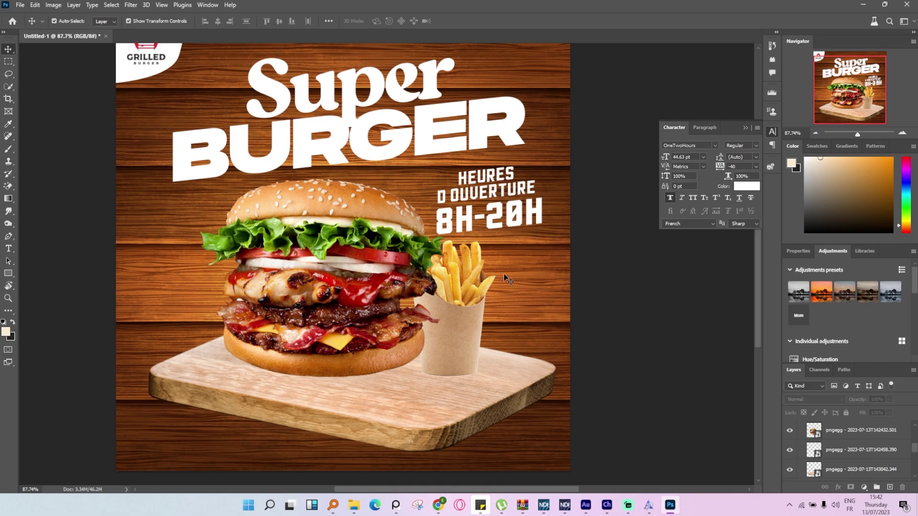
# - Draw a rectangle about 1269 px wide and 141 px high across the bottom edge of the poster
pyautogui.scroll(-2, 338, 431)
pyautogui.scroll(-1, 338, 430)
pyautogui.scroll(2, 345, 413)
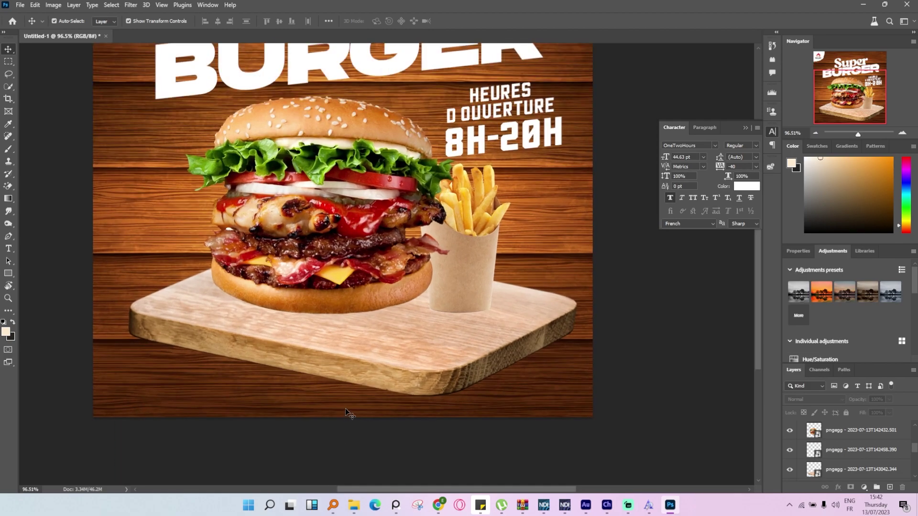
pyautogui.scroll(-2, 169, 314)
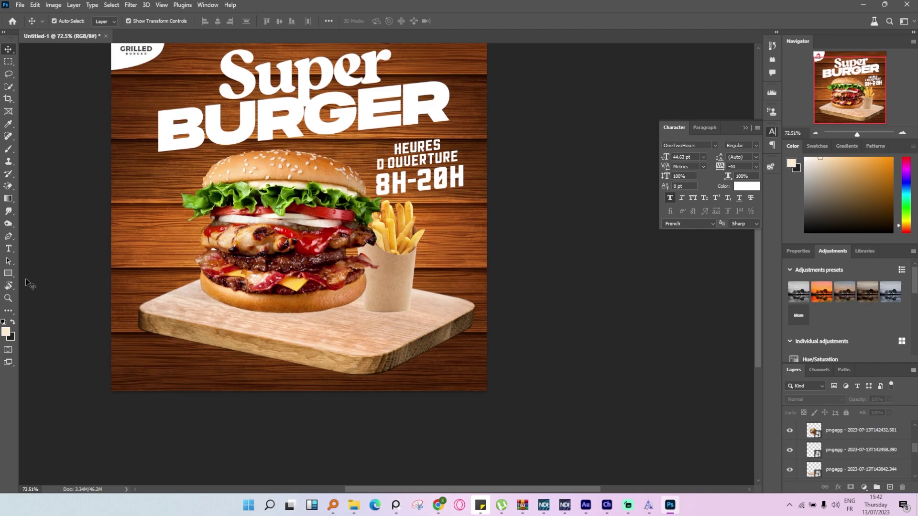
pyautogui.click(6, 275)
pyautogui.moveTo(528, 399); pyautogui.dragTo(86, 351)
# - Fill the bottom rectangle with dark brown 301105 sampled from the wood background
pyautogui.doubleClick(808, 429)
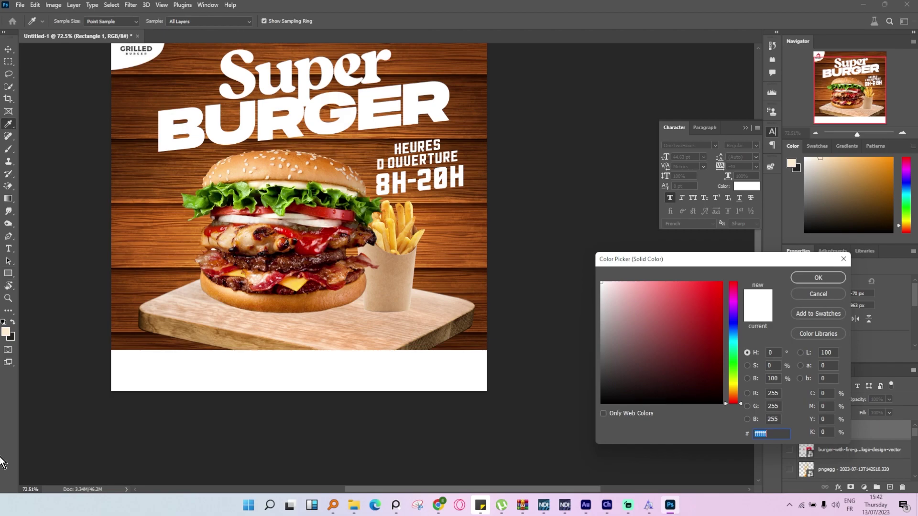
pyautogui.click(123, 335)
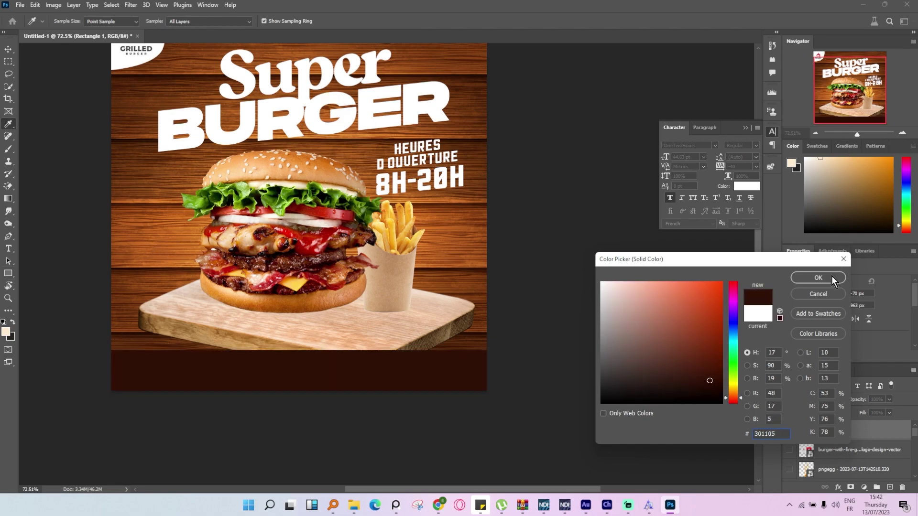
pyautogui.click(818, 278)
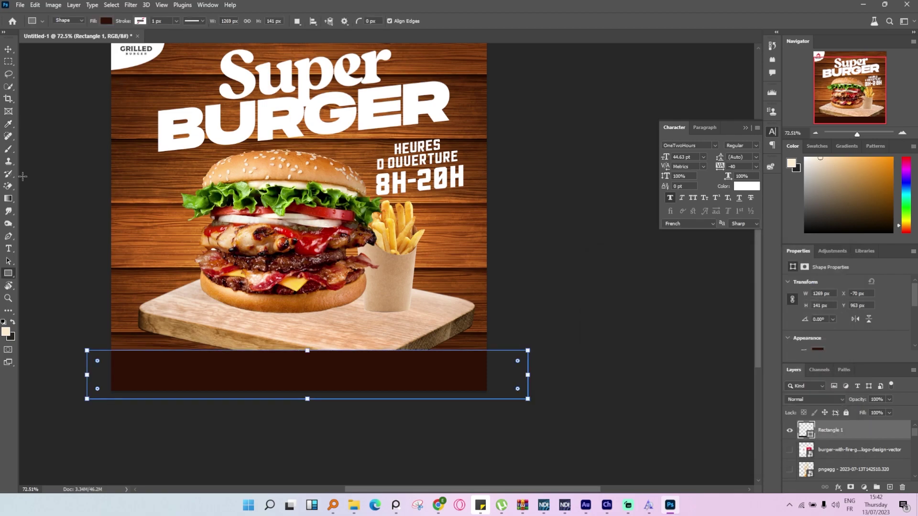
# - Position the two-line address and phone number text on the left part of the dark brown bottom band
pyautogui.scroll(3, 170, 328)
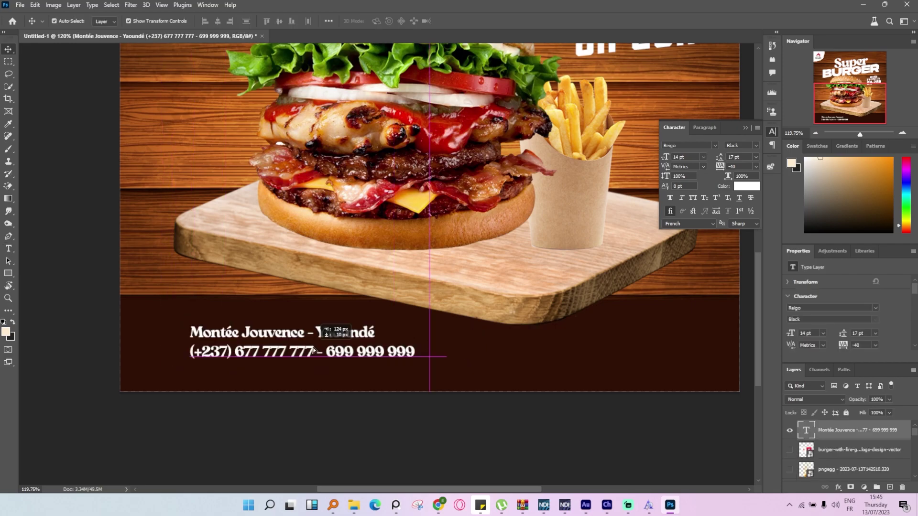
pyautogui.moveTo(279, 342); pyautogui.dragTo(342, 347)
pyautogui.click(343, 408)
pyautogui.hotkey('ctrl', '0')
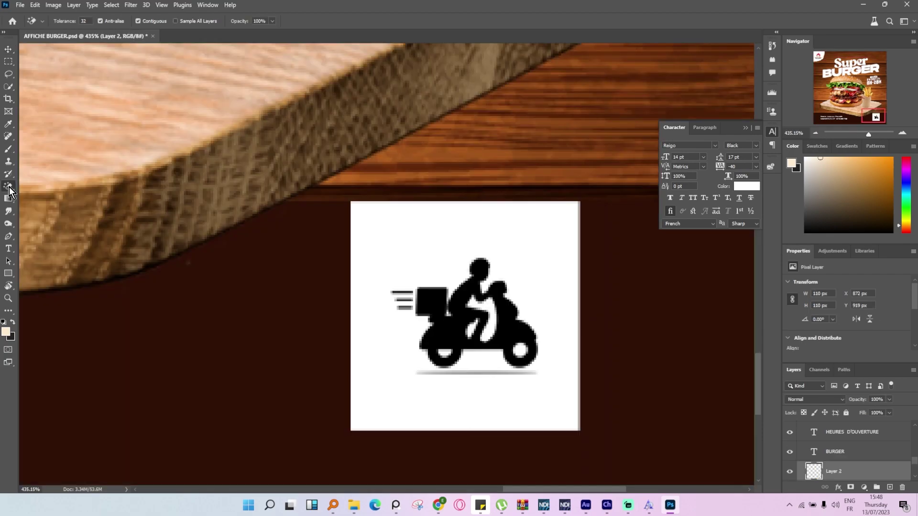
# - Try to erase the white background around the scooter icon with the Magic Eraser
pyautogui.hotkey('shift', 'e')
pyautogui.click(509, 315)
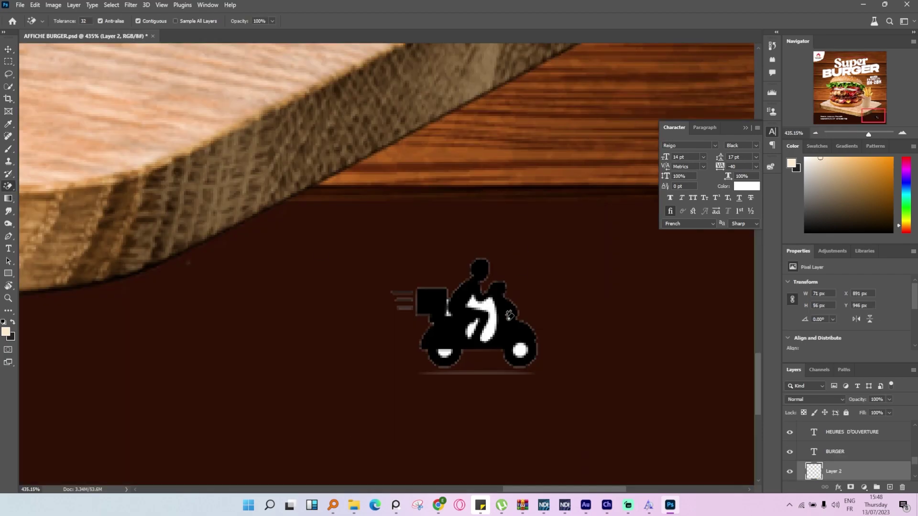
pyautogui.scroll(3, 509, 316)
pyautogui.hotkey('ctrl', 'z')
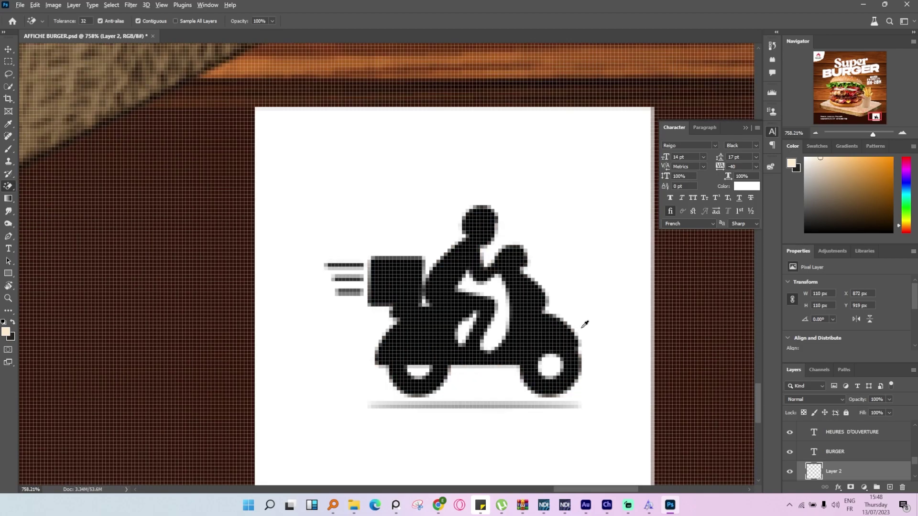
pyautogui.scroll(-2, 584, 324)
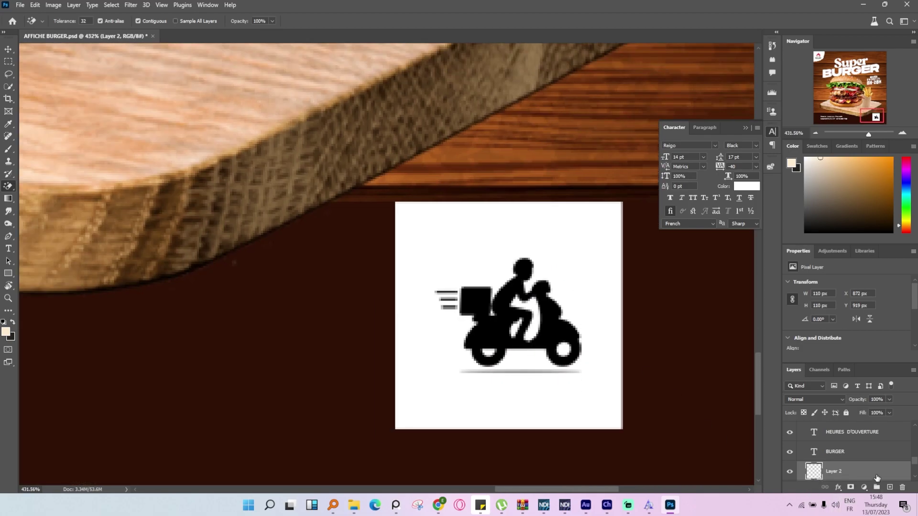
# - Try to hide the scooter icon's white background by lowering the Blend If white limit of the current layer
pyautogui.press('space')
pyautogui.moveTo(474, 137); pyautogui.dragTo(250, 36)
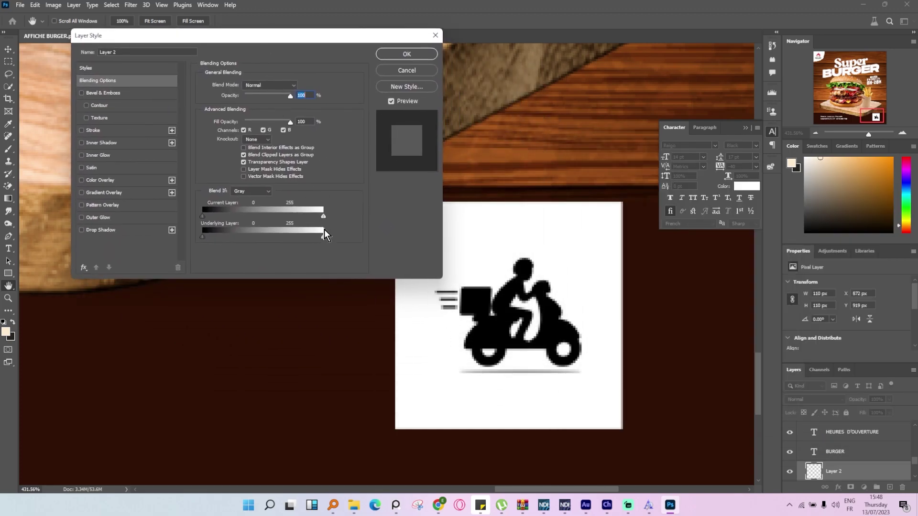
pyautogui.moveTo(324, 216); pyautogui.dragTo(223, 217)
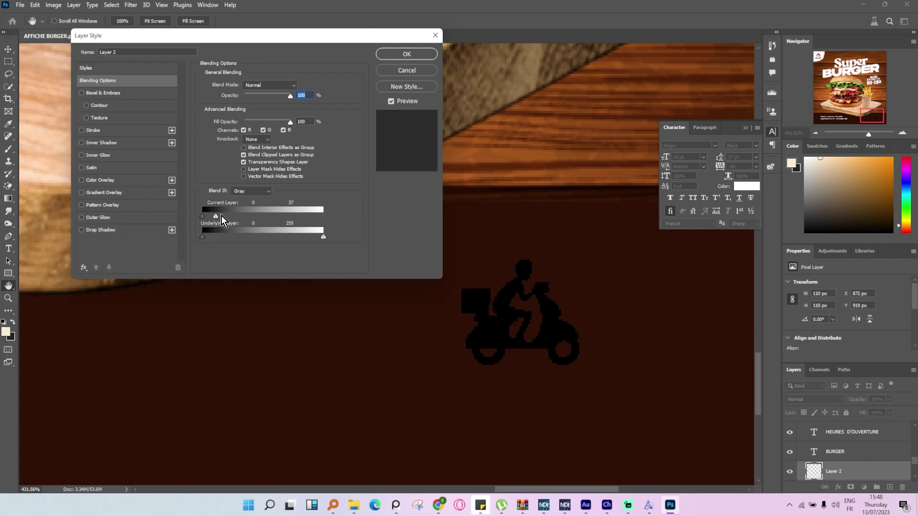
pyautogui.moveTo(242, 216); pyautogui.dragTo(394, 214)
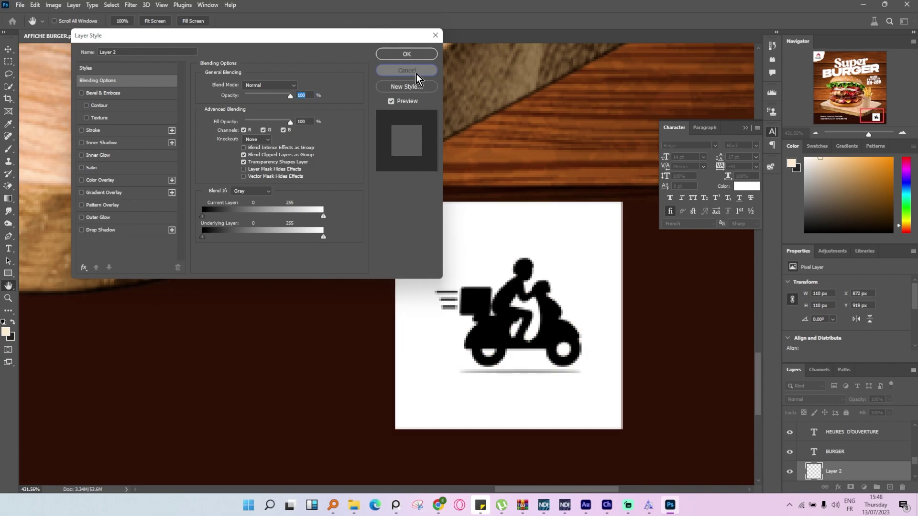
pyautogui.click(416, 73)
# - Erase the white background around the scooter icon and the white gaps inside its wheels, legs and seat with the Magic Eraser
pyautogui.click(483, 226)
pyautogui.scroll(5, 514, 289)
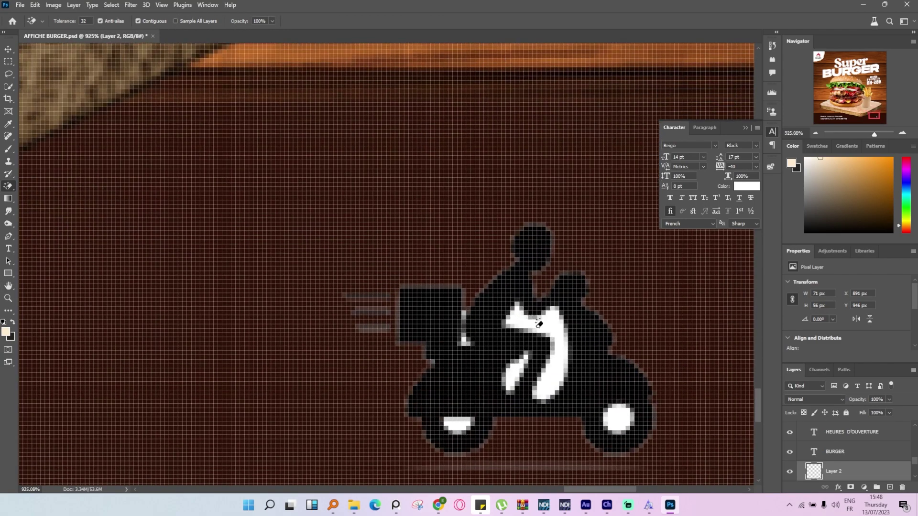
pyautogui.click(553, 340)
pyautogui.click(624, 422)
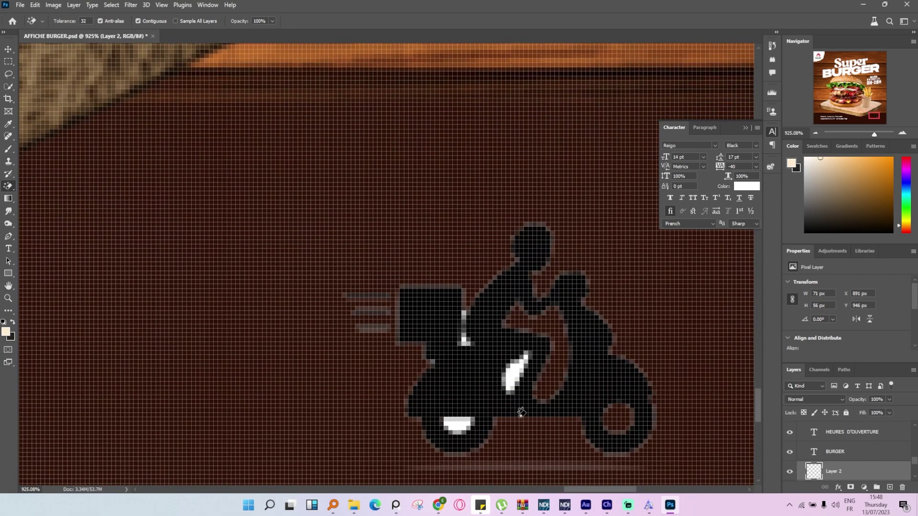
pyautogui.click(456, 420)
pyautogui.click(520, 365)
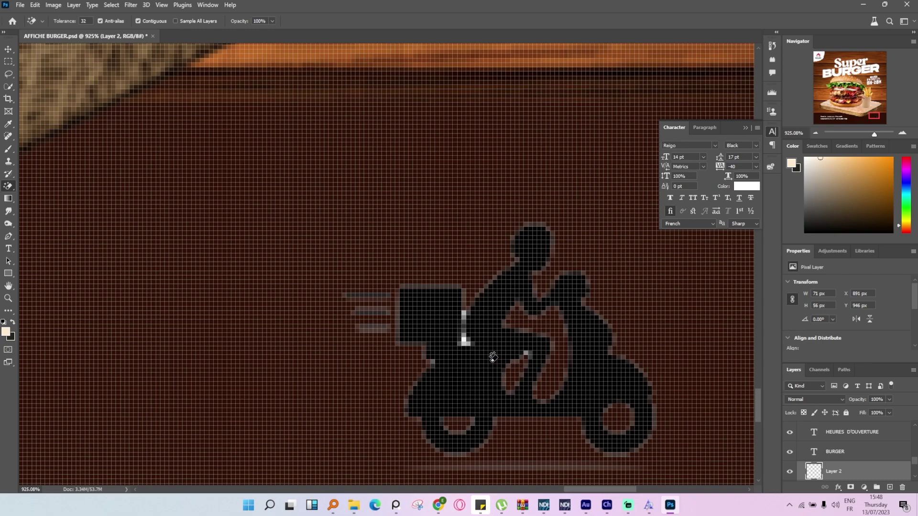
pyautogui.click(466, 337)
pyautogui.click(526, 353)
# - Add a solid colour fill layer in cream feebd0 directly above the scooter icon's layer
pyautogui.scroll(-10, 536, 354)
pyautogui.scroll(2, 536, 356)
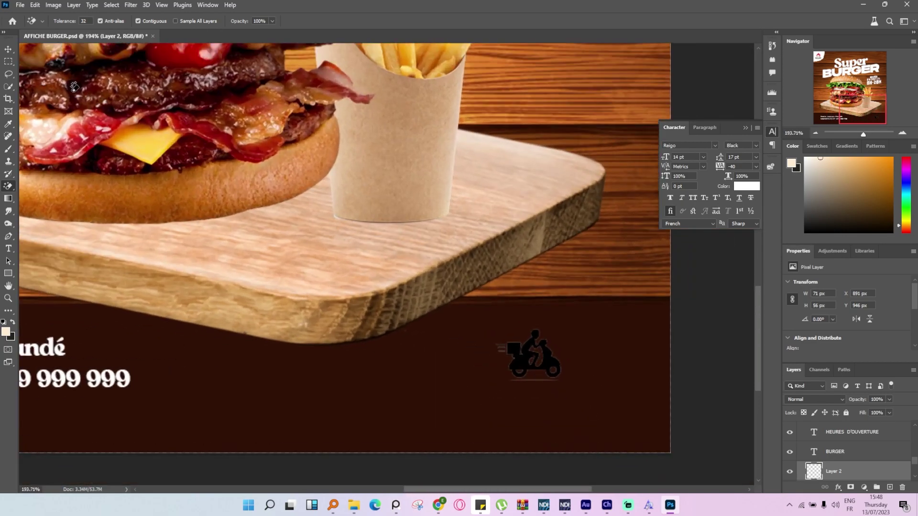
pyautogui.click(8, 49)
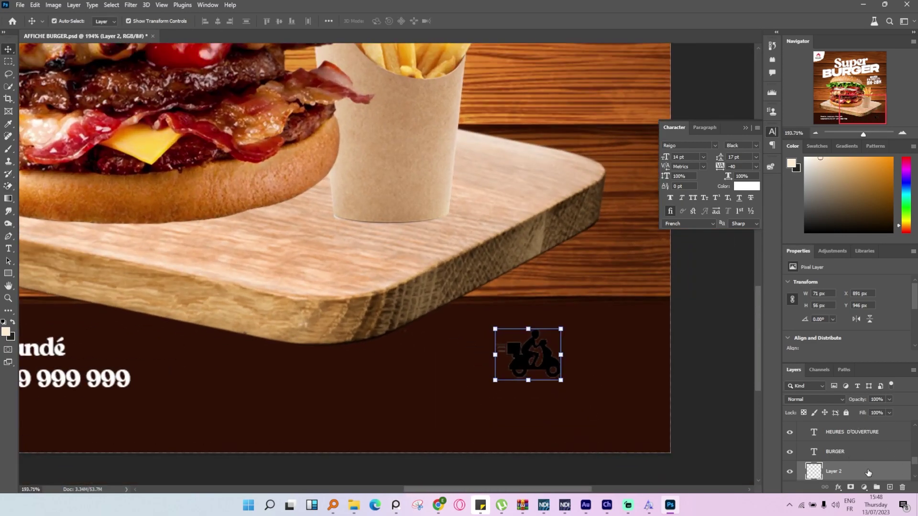
pyautogui.click(837, 487)
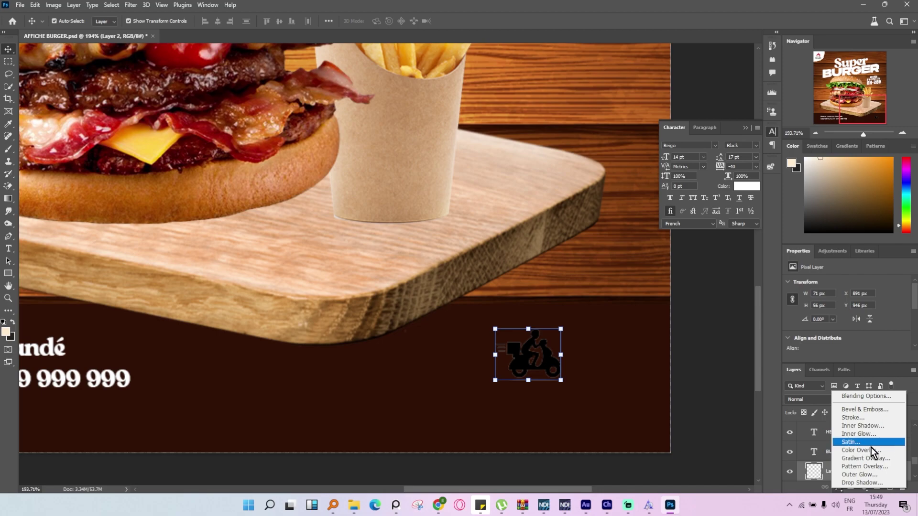
pyautogui.click(813, 481)
pyautogui.click(864, 488)
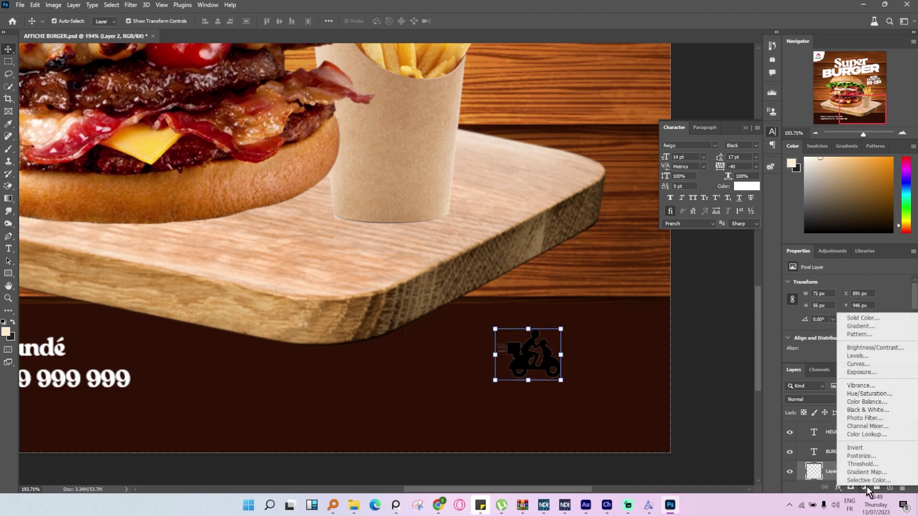
pyautogui.click(867, 318)
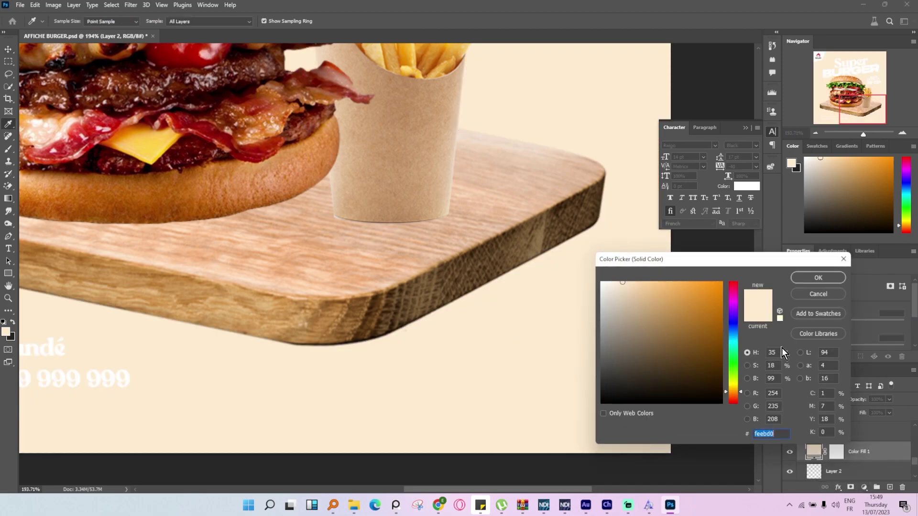
pyautogui.click(806, 277)
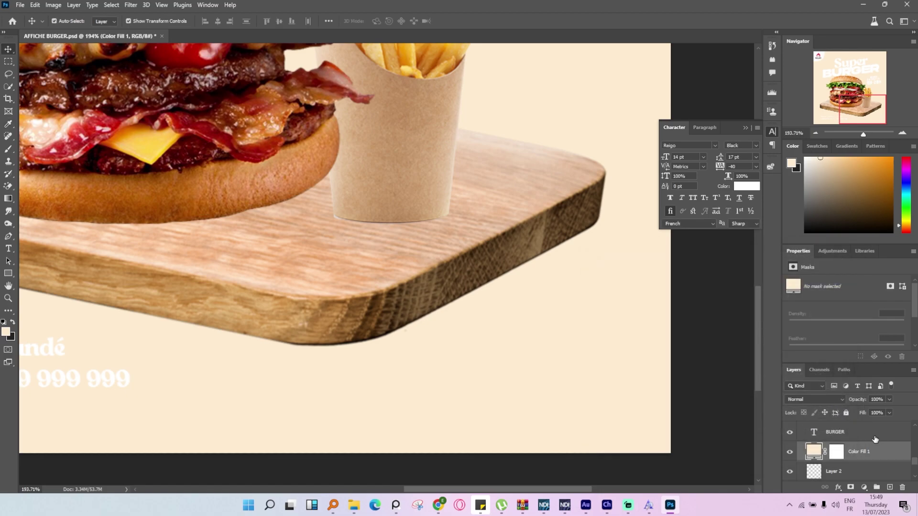
# - Clip the cream colour fill layer to the scooter icon's layer
pyautogui.hotkey('ctrl', '0')
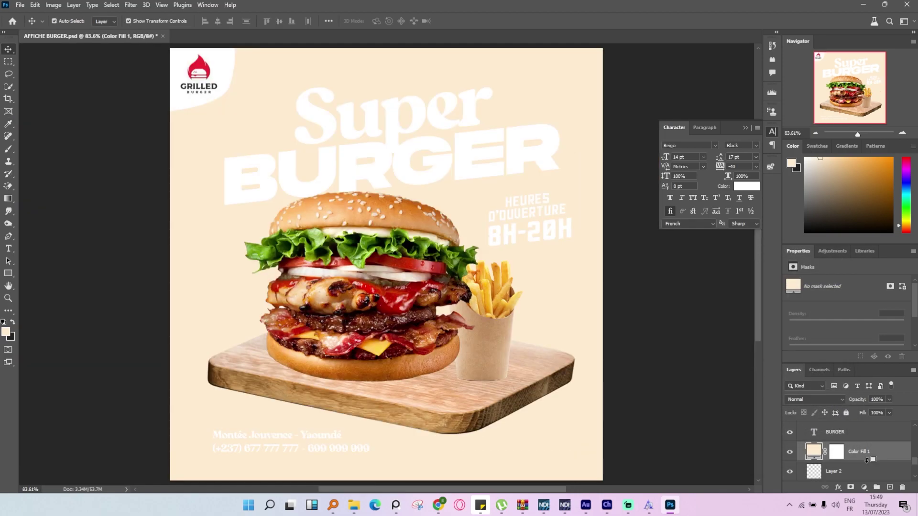
pyautogui.keyDown('alt'); pyautogui.click(867, 460); pyautogui.keyUp('alt')
pyautogui.click(674, 332)
# - Copy the contact text near the scooter icon and replace its wording with "Livraison possible aux frais du client : 1.000 F"
pyautogui.scroll(-5, 673, 332)
pyautogui.scroll(6, 358, 327)
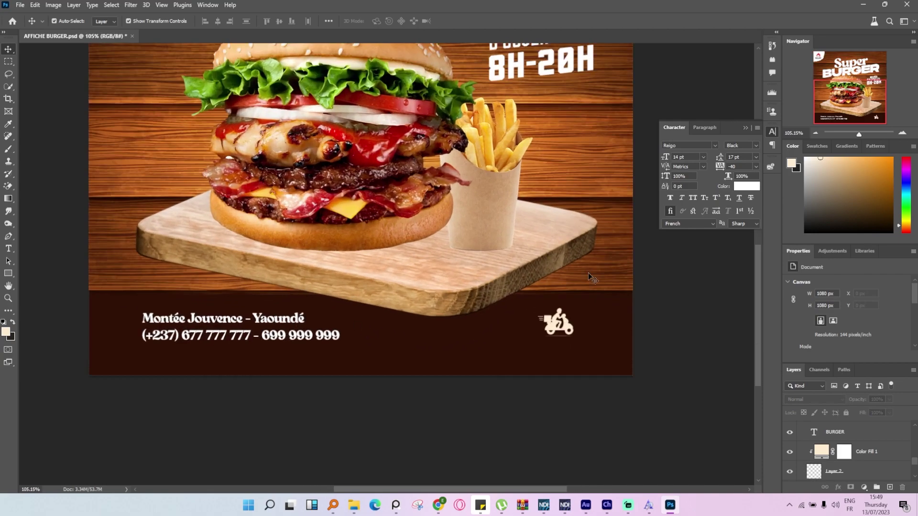
pyautogui.click(570, 326)
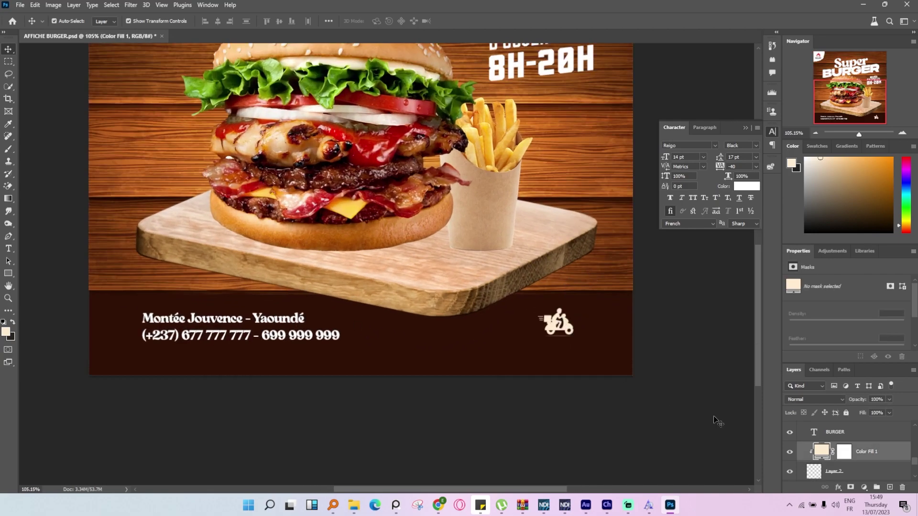
pyautogui.write('Livraison')
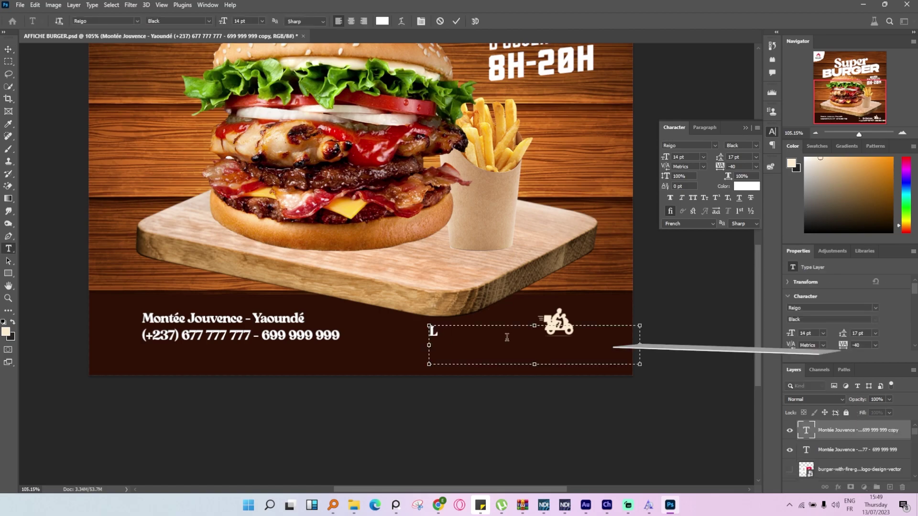
pyautogui.write(' possible aux')
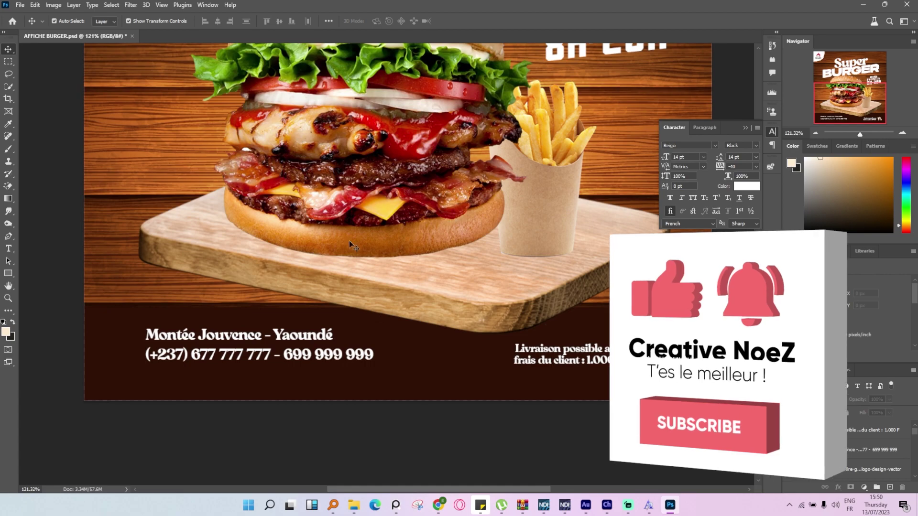
# - Display the rulers and pull a horizontal guide down to the poster's dark bottom band
pyautogui.hotkey('ctrl', 'r')
pyautogui.moveTo(323, 50); pyautogui.dragTo(404, 375)
pyautogui.click(289, 363)
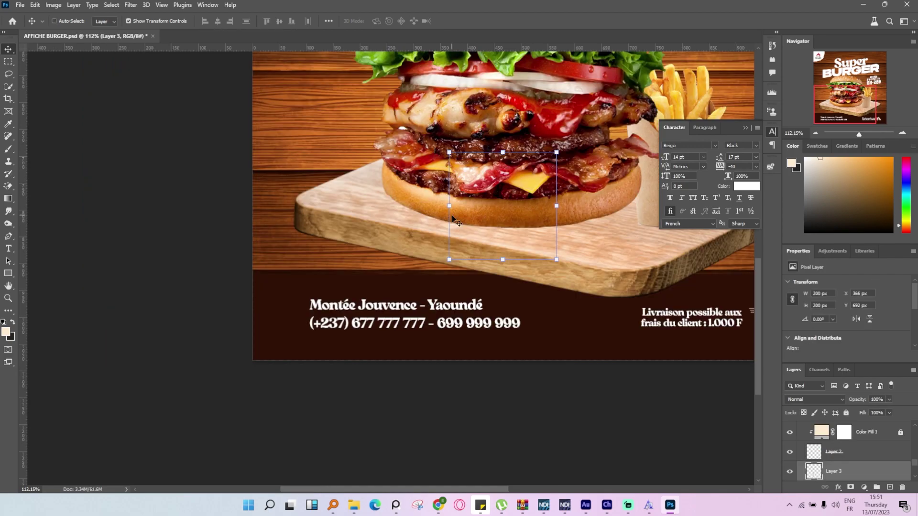
# - Place the location pin image at the start of the contact text and erase its white background and inner circle
pyautogui.moveTo(453, 219); pyautogui.dragTo(292, 274)
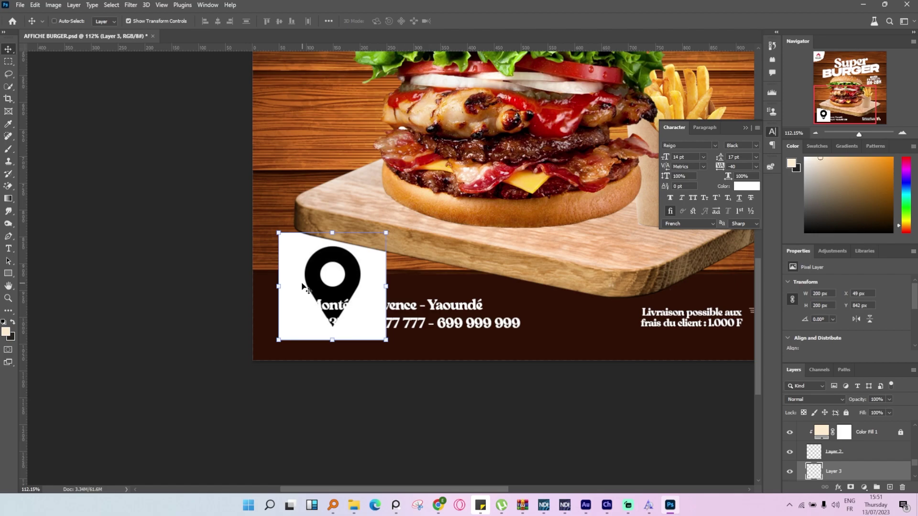
pyautogui.click(9, 186)
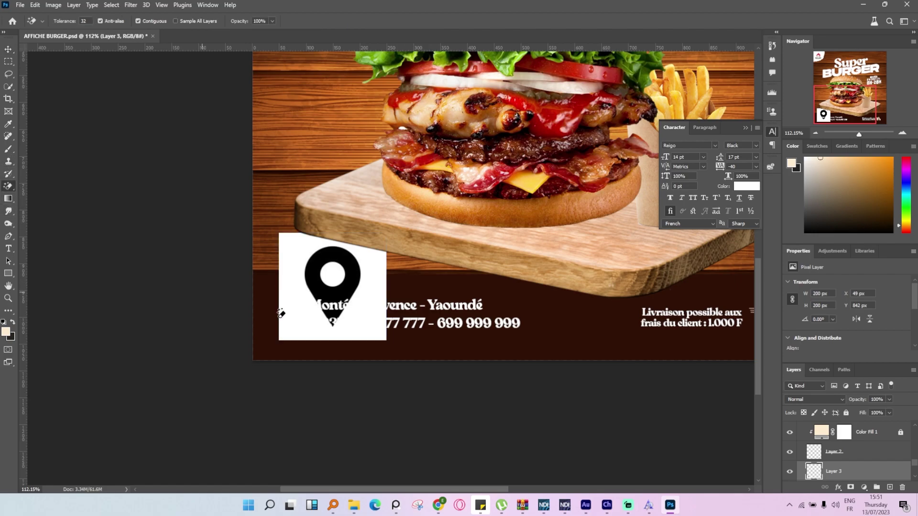
pyautogui.click(376, 314)
pyautogui.click(333, 274)
# - Set the reduced location pin just before the contact text and shift both 58 px to the right
pyautogui.click(9, 48)
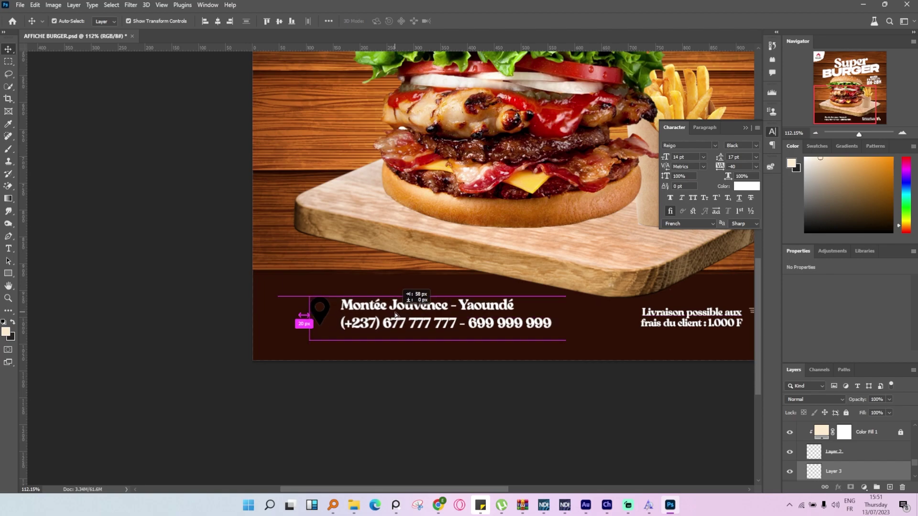
pyautogui.moveTo(418, 295); pyautogui.dragTo(396, 315)
pyautogui.click(423, 383)
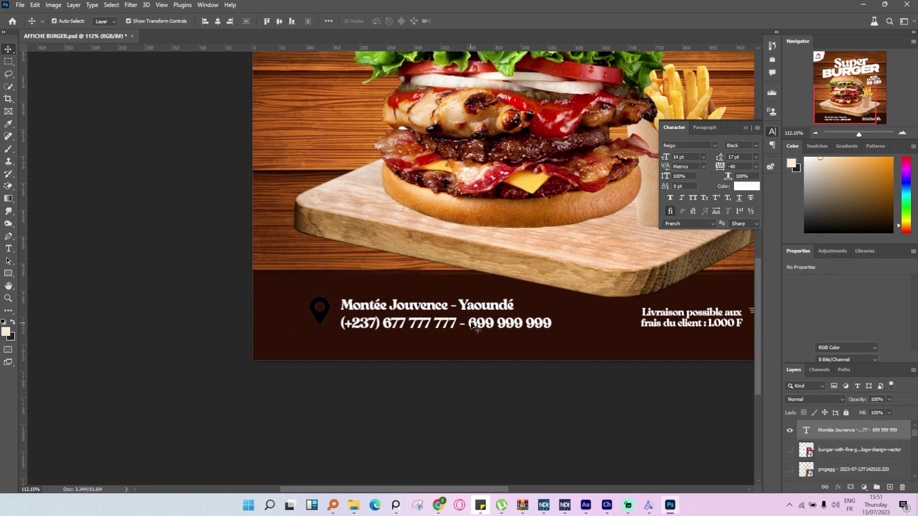
# - Move the Super and BURGER title texts together about 32 px up and 6 px to the left
pyautogui.scroll(-7, 474, 323)
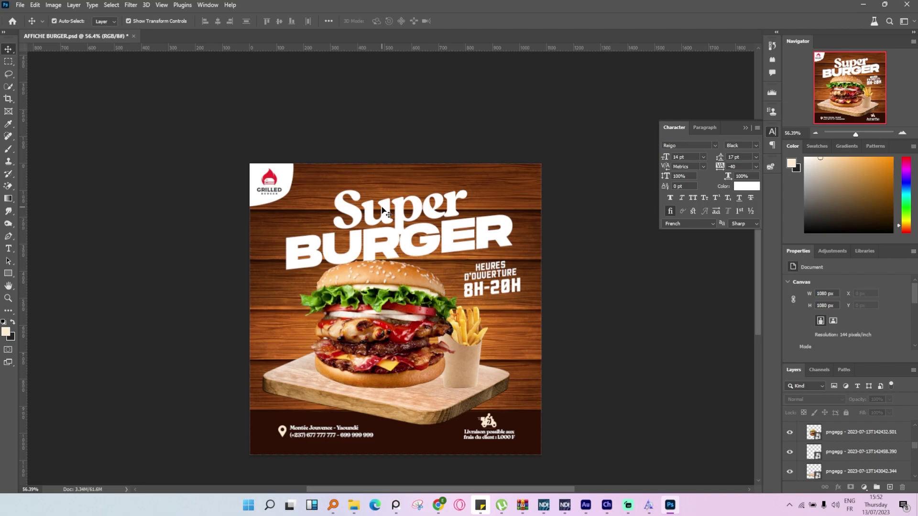
pyautogui.scroll(2, 366, 200)
pyautogui.click(471, 247)
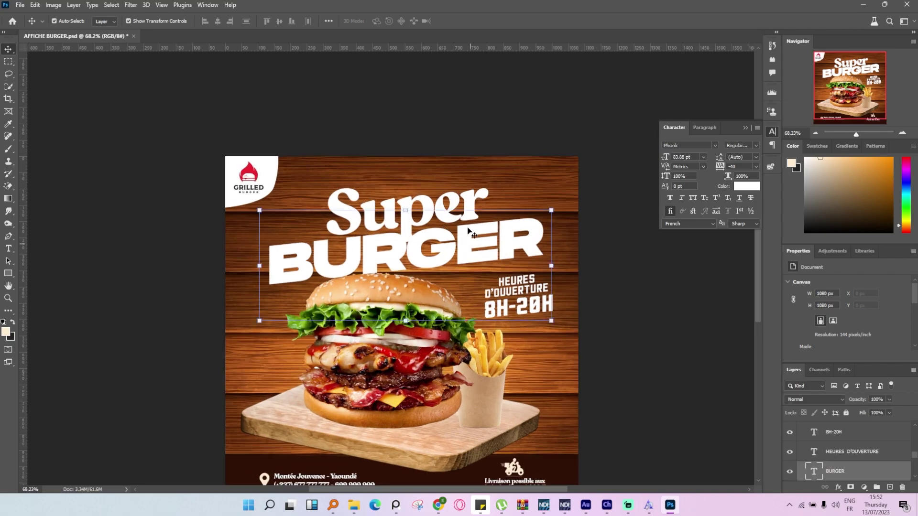
pyautogui.moveTo(469, 207); pyautogui.dragTo(470, 196)
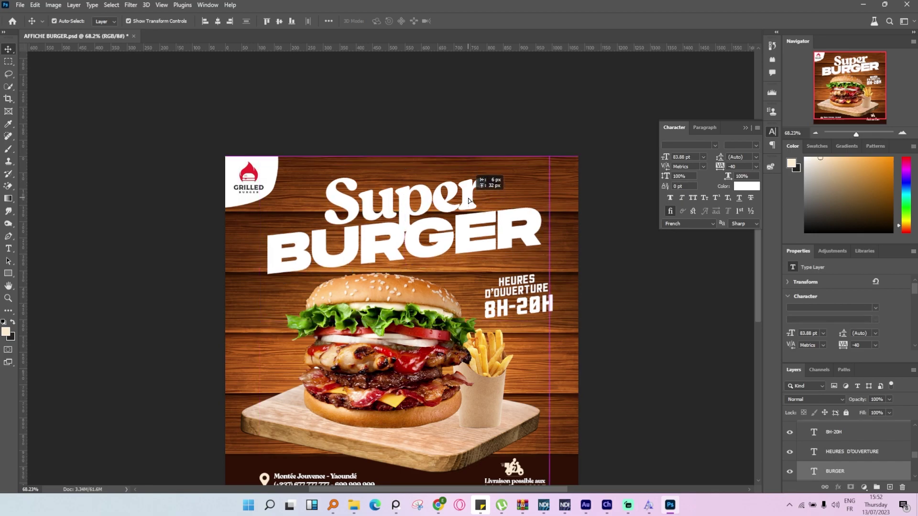
# - Move the burger, fries and wooden board up together and scale them to 101.84% beneath the title
pyautogui.click(443, 421)
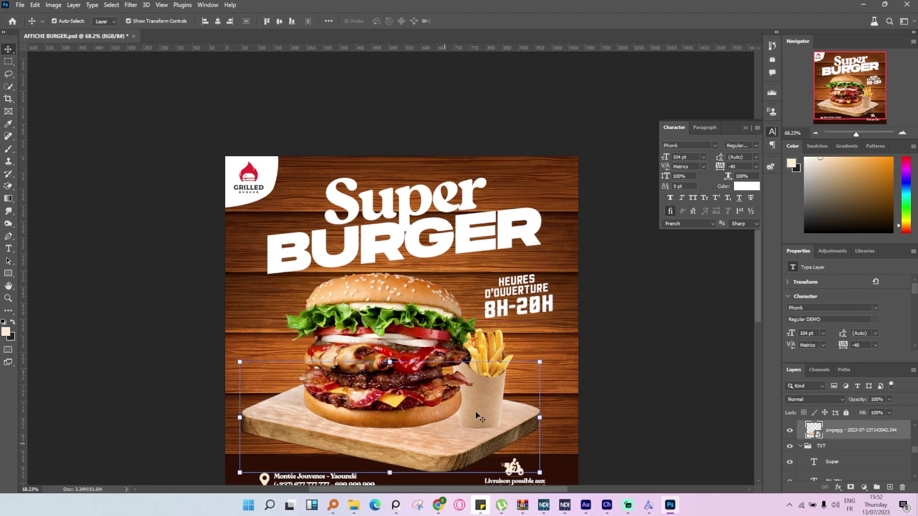
pyautogui.moveTo(404, 382); pyautogui.dragTo(404, 371)
pyautogui.moveTo(540, 461); pyautogui.dragTo(542, 463)
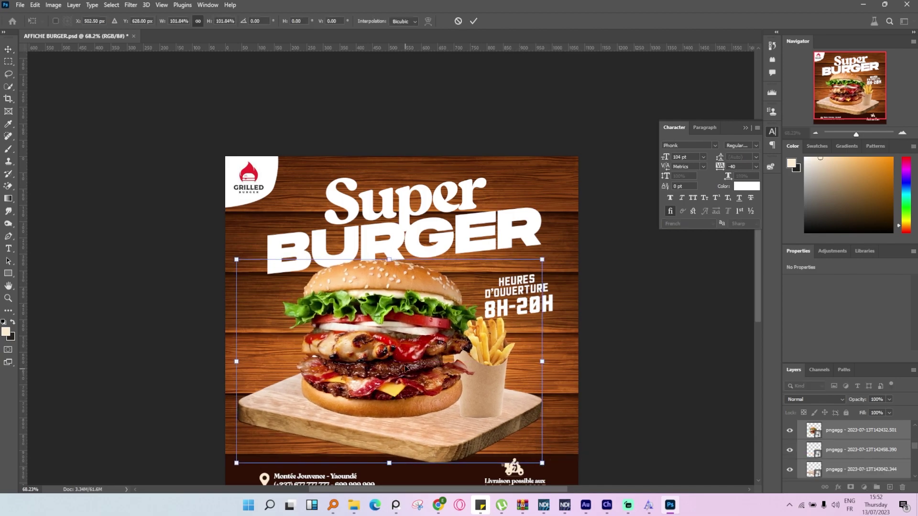
pyautogui.moveTo(393, 331); pyautogui.dragTo(396, 331)
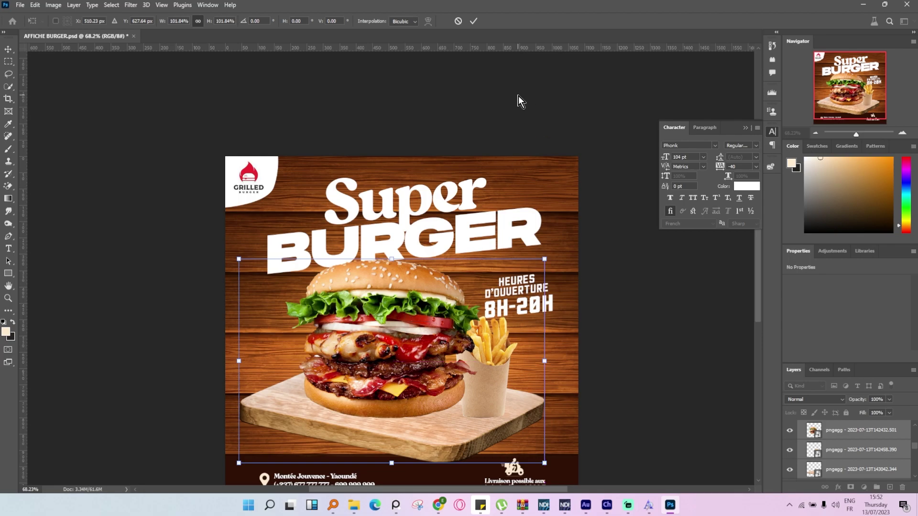
pyautogui.click(475, 21)
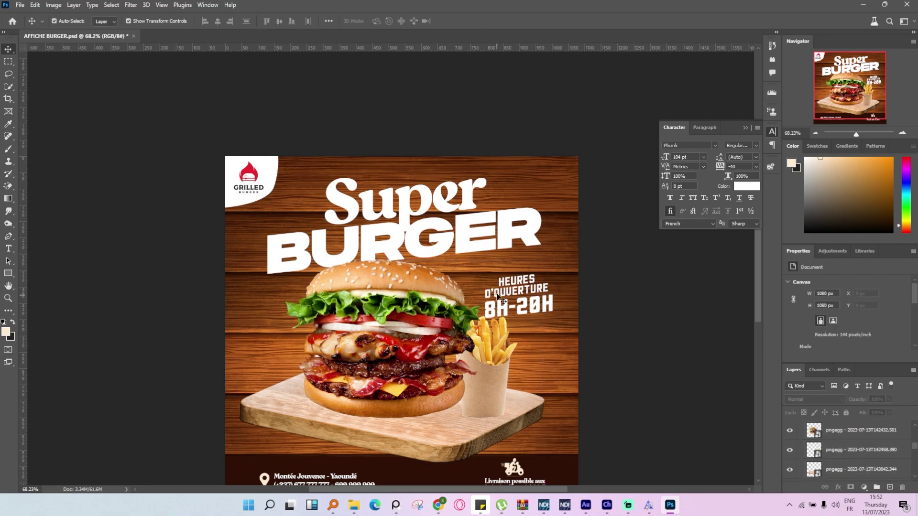
# - Move the HEURES D'OUVERTURE and 8H-20H texts together slightly up and to the right, clear of the fries
pyautogui.scroll(2, 526, 283)
pyautogui.scroll(1, 569, 310)
pyautogui.click(543, 342)
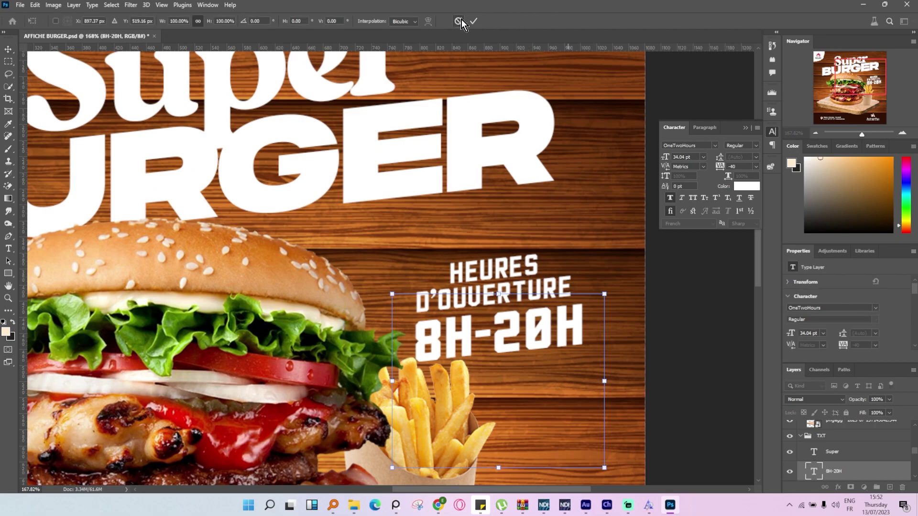
pyautogui.click(525, 329)
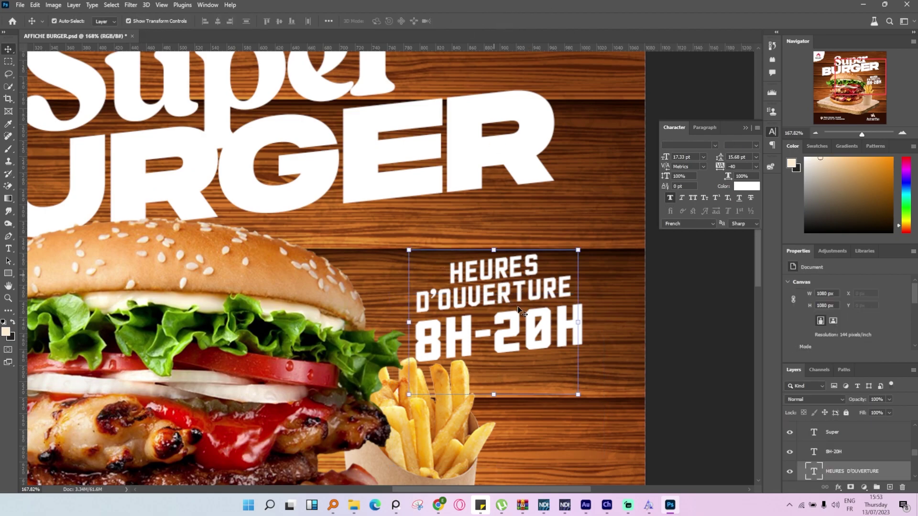
pyautogui.keyDown('shift'); pyautogui.click(525, 328); pyautogui.keyUp('shift')
pyautogui.moveTo(524, 328); pyautogui.dragTo(534, 305)
pyautogui.click(659, 268)
pyautogui.scroll(-8, 659, 268)
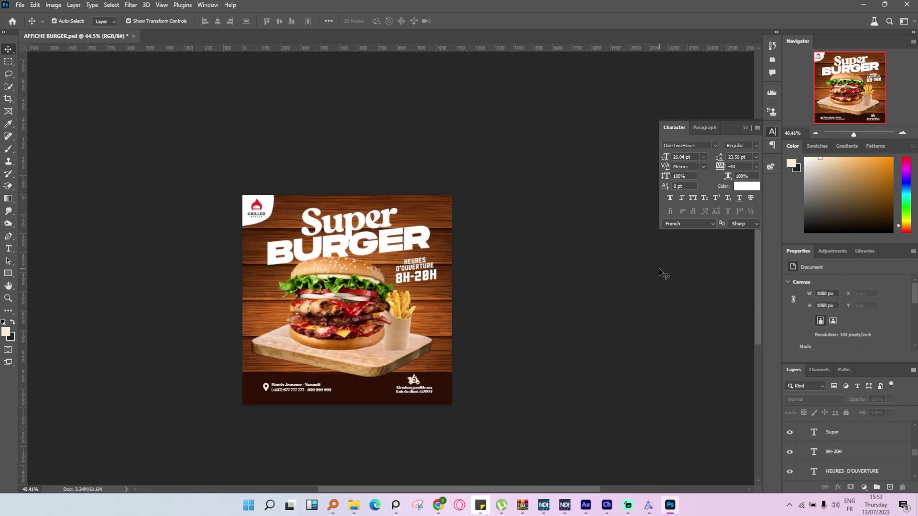
pyautogui.scroll(5, 318, 269)
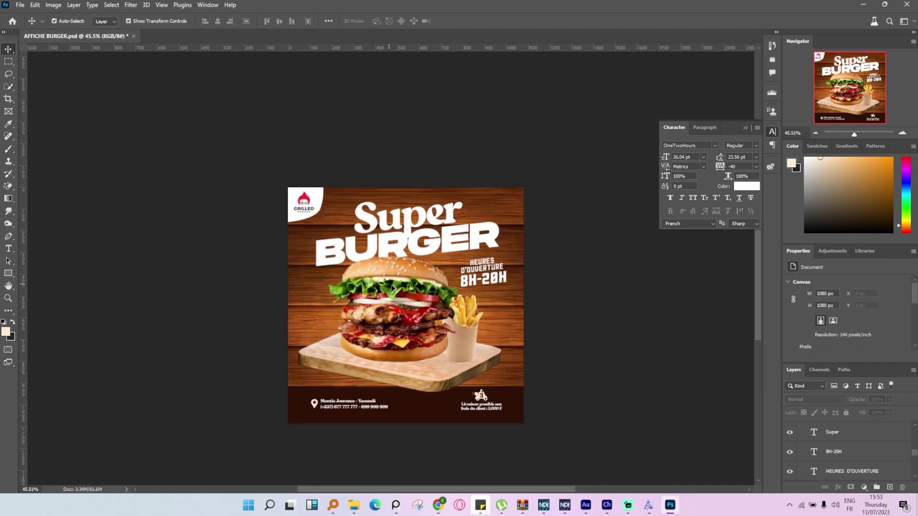
pyautogui.scroll(3, 492, 303)
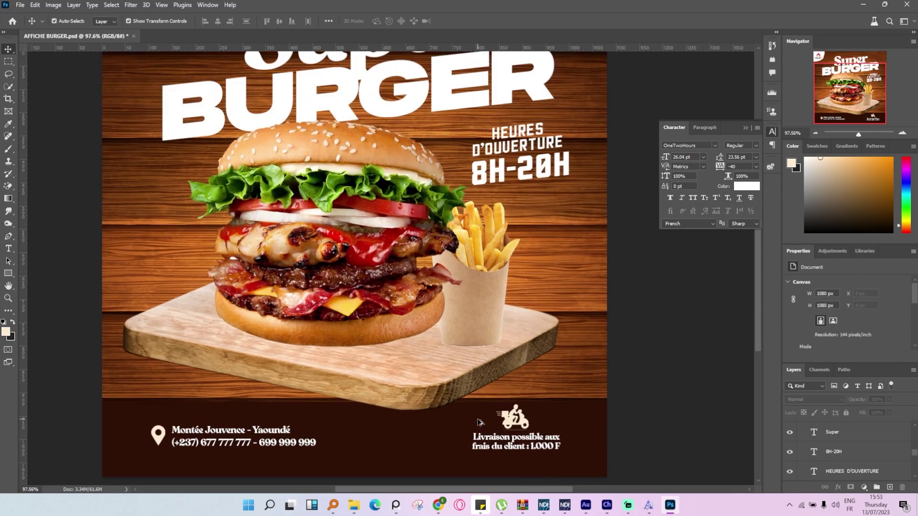
pyautogui.scroll(2, 480, 423)
pyautogui.scroll(-4, 646, 200)
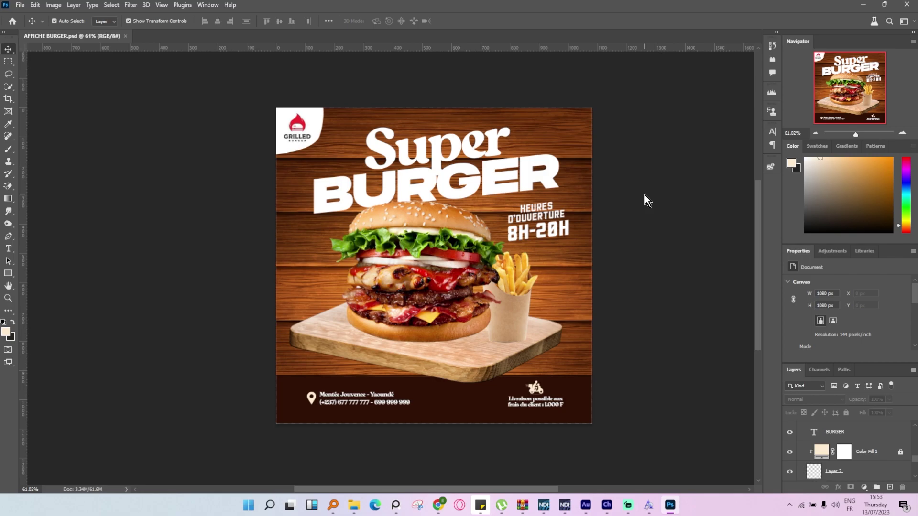
# - Draw a white curved teardrop stroke about 99 by 32 px left of the Super title, using the Pen tool in Shape mode
pyautogui.scroll(5, 372, 236)
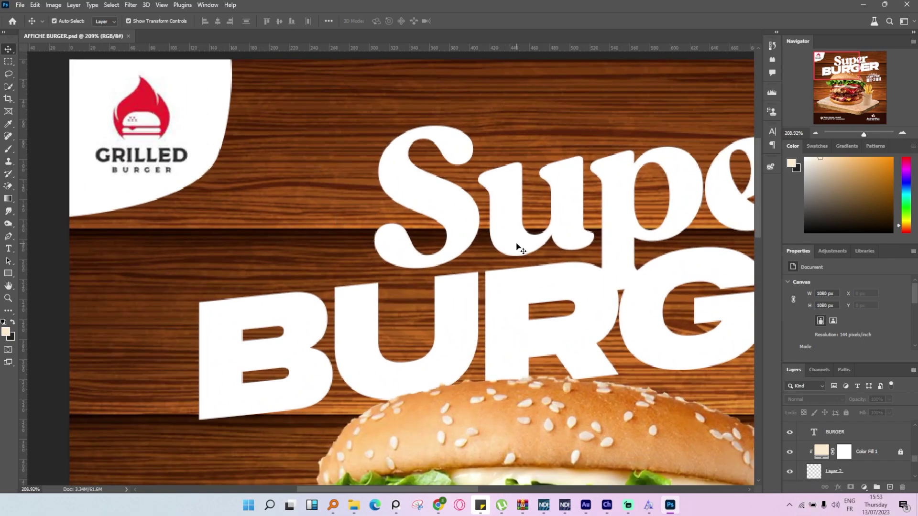
pyautogui.click(8, 238)
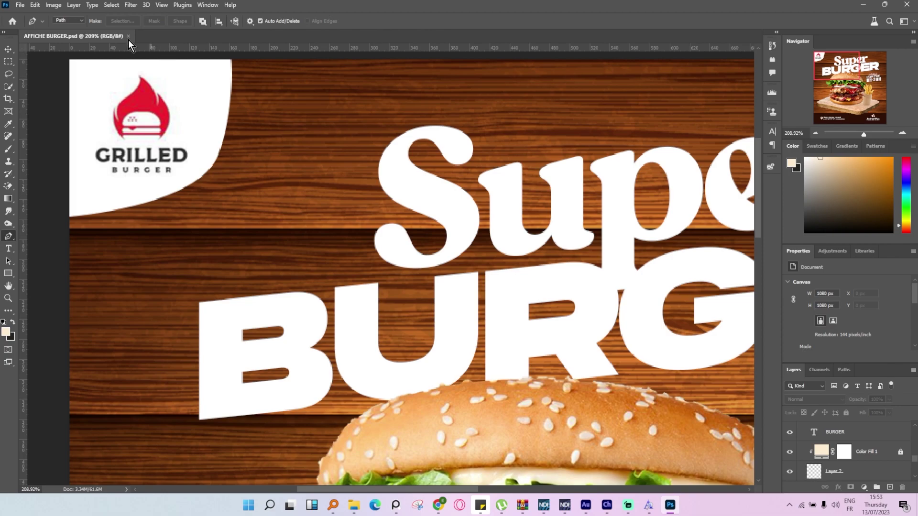
pyautogui.click(79, 29)
pyautogui.scroll(1, 419, 169)
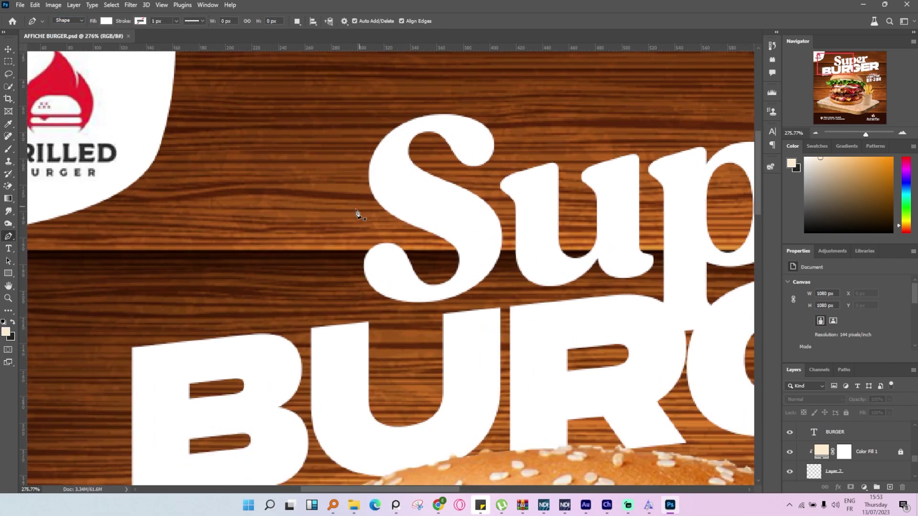
pyautogui.click(343, 231)
pyautogui.moveTo(216, 194); pyautogui.dragTo(189, 222)
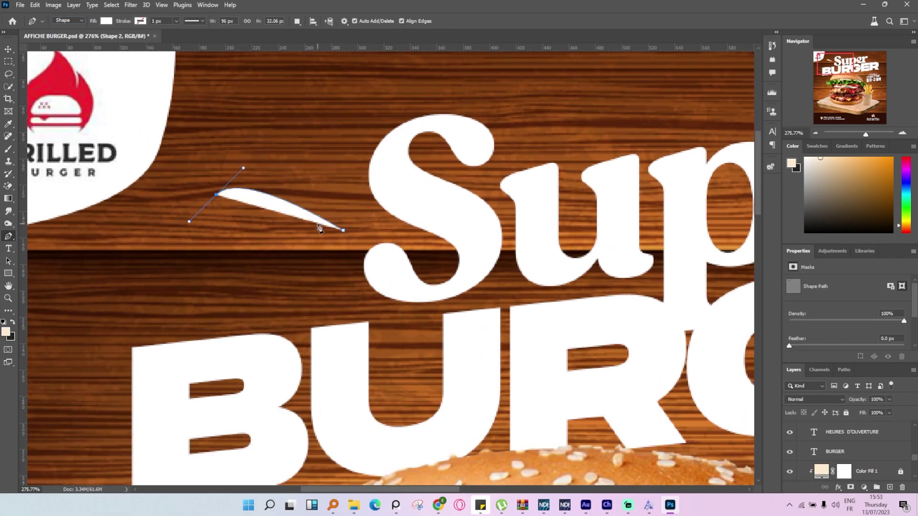
pyautogui.moveTo(344, 231); pyautogui.dragTo(388, 253)
pyautogui.scroll(-5, 382, 227)
pyautogui.scroll(2, 587, 231)
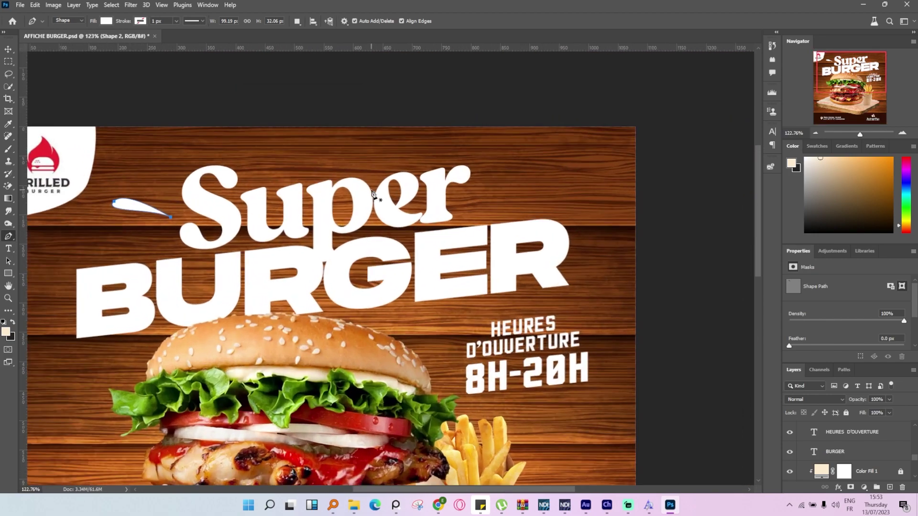
# - Place a horizontally flipped copy of the teardrop stroke just to the right of the Super title
pyautogui.click(10, 51)
pyautogui.moveTo(293, 101); pyautogui.dragTo(273, 198)
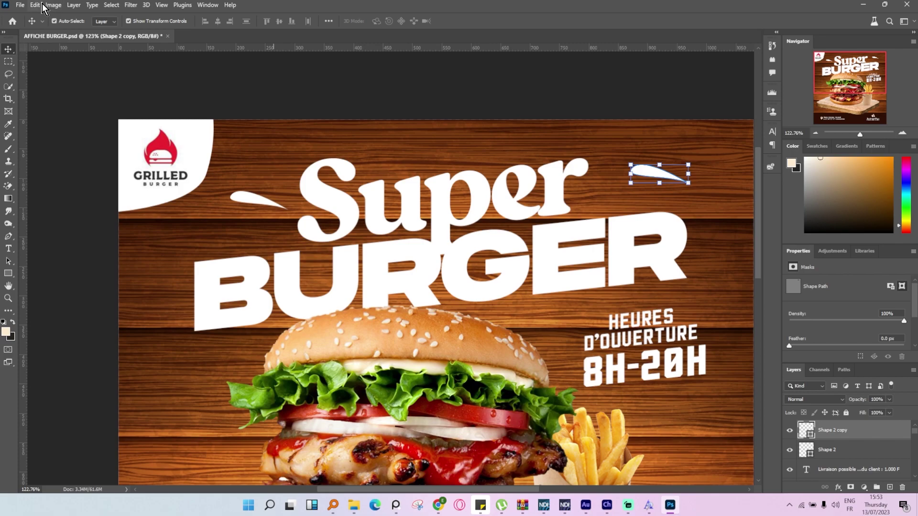
pyautogui.click(42, 4)
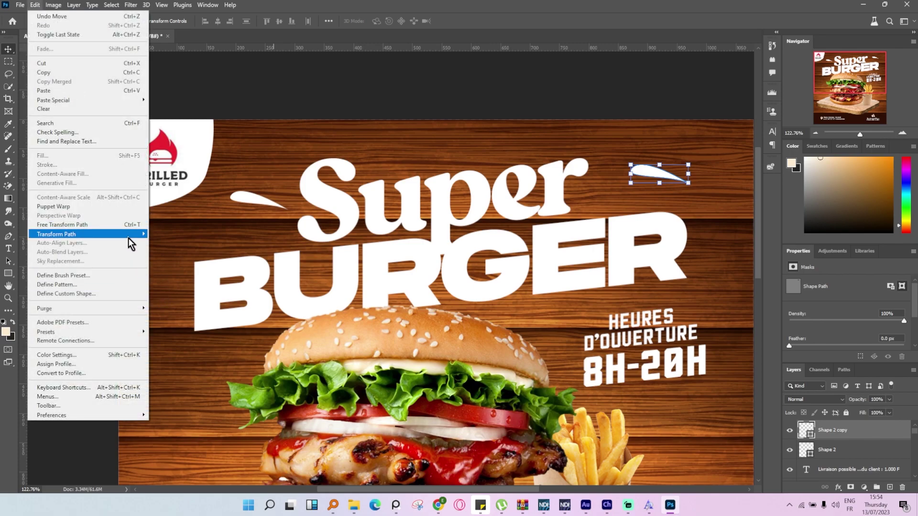
pyautogui.moveTo(129, 238)
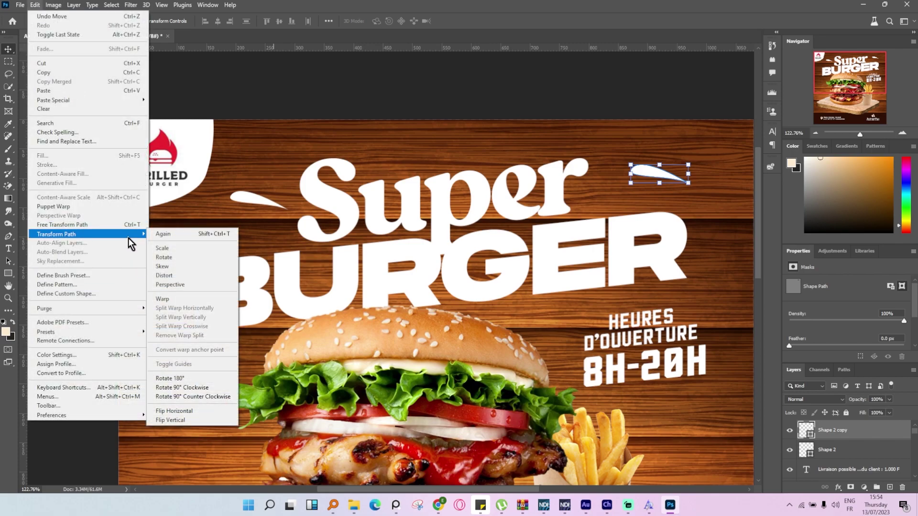
pyautogui.click(190, 413)
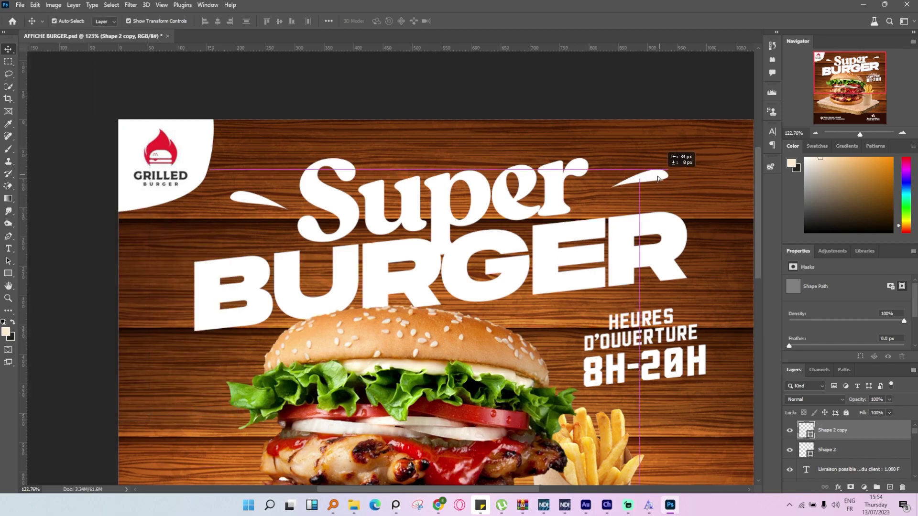
pyautogui.moveTo(681, 173); pyautogui.dragTo(645, 186)
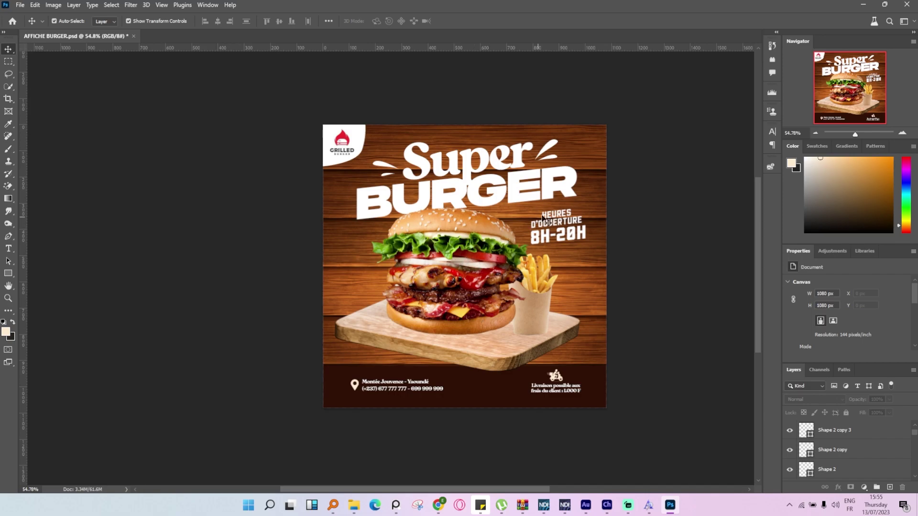
# - Save the AFFICHE BURGER.psd document
pyautogui.hotkey('ctrl', 's')
pyautogui.click(627, 505)
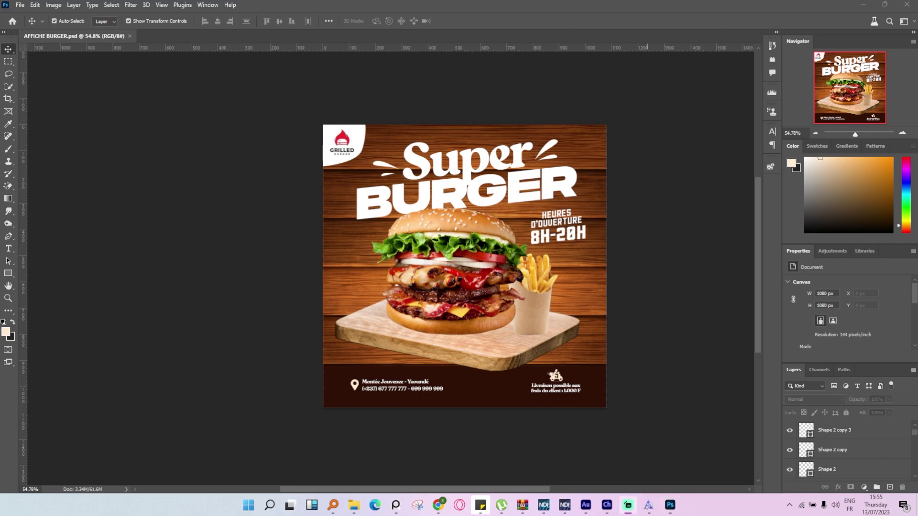
pyautogui.click(639, 352)
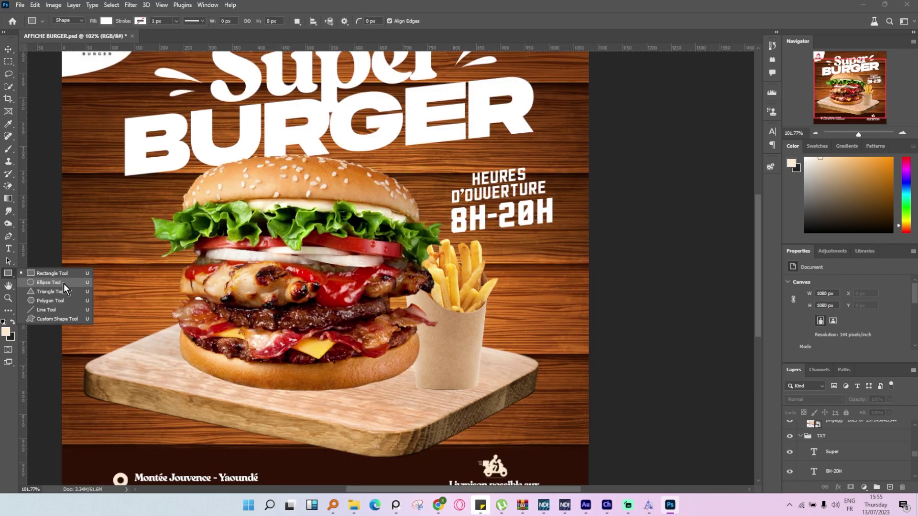
# - Draw a white circle about 182 px wide with the Ellipse tool and position it over the opening hours at X 846, Y 310 px
pyautogui.click(64, 286)
pyautogui.scroll(2, 514, 197)
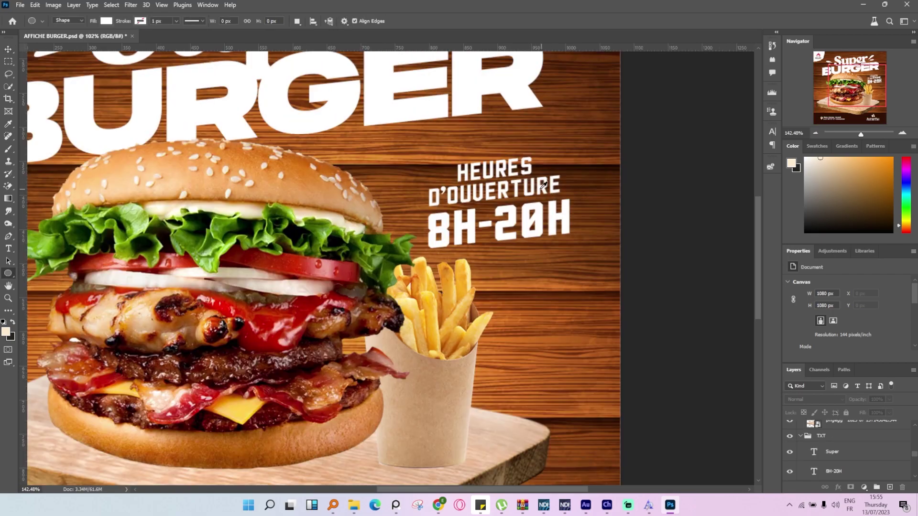
pyautogui.moveTo(480, 138); pyautogui.dragTo(582, 244)
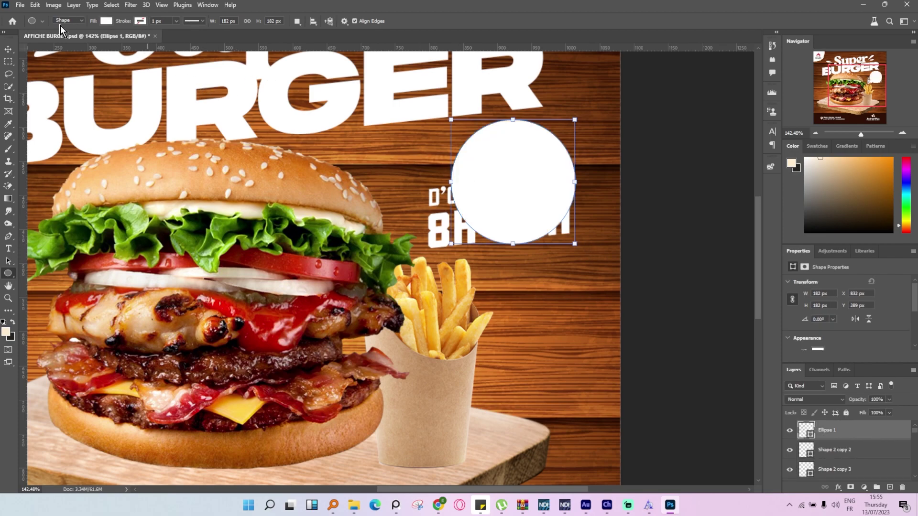
pyautogui.click(8, 49)
pyautogui.moveTo(544, 154)
pyautogui.mouseDown()
pyautogui.moveTo(535, 172)
pyautogui.moveTo(553, 167)
pyautogui.mouseUp()
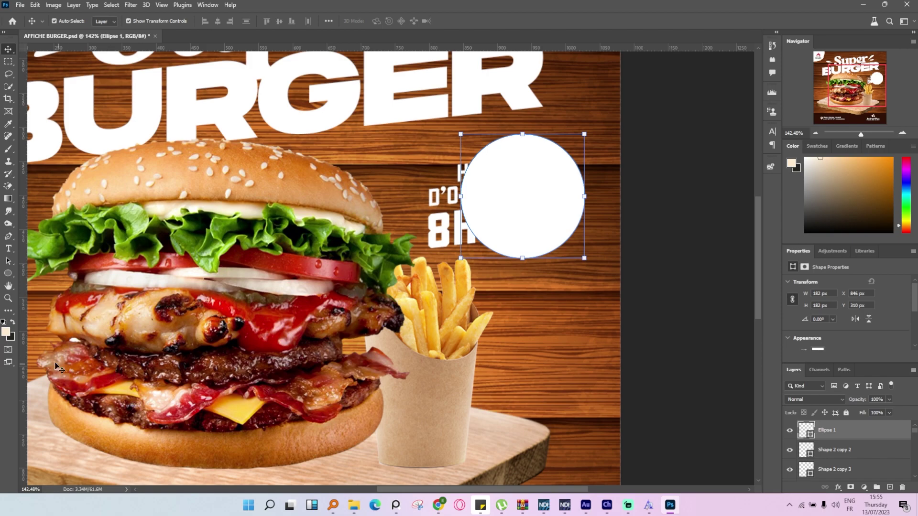
# - Turn the circle into a ring with no fill and a white stroke 5.36 px wide
pyautogui.click(8, 273)
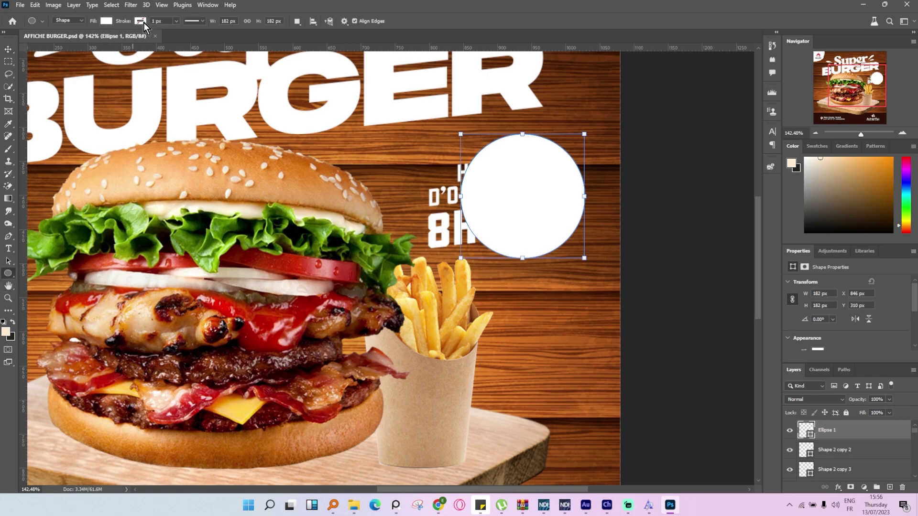
pyautogui.click(144, 22)
pyautogui.click(80, 72)
pyautogui.click(110, 21)
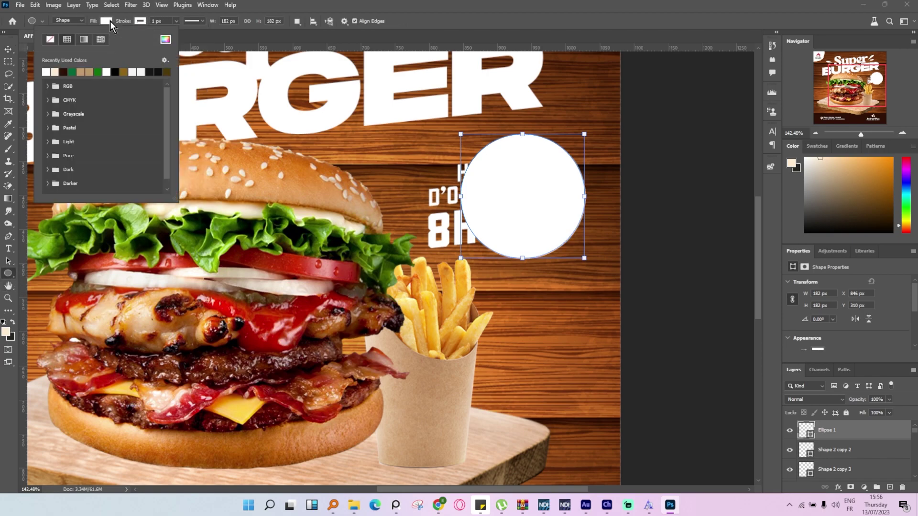
pyautogui.click(50, 39)
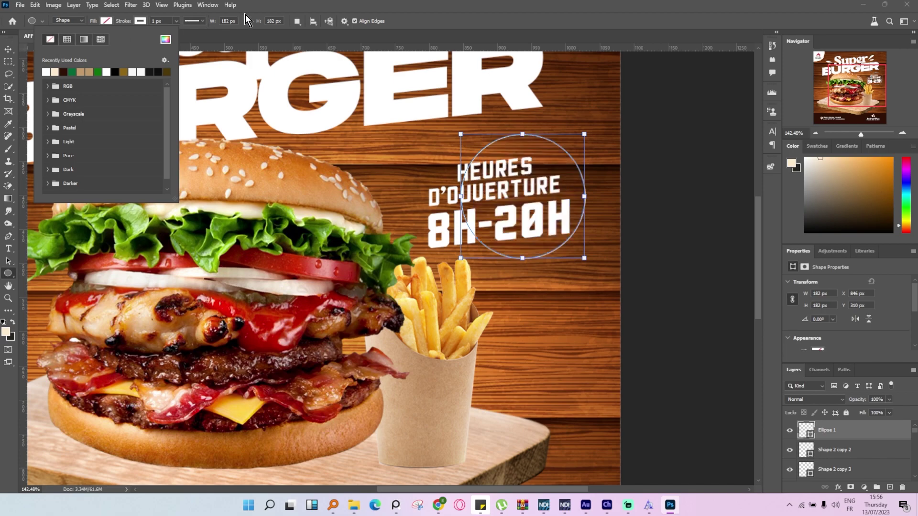
pyautogui.click(338, 4)
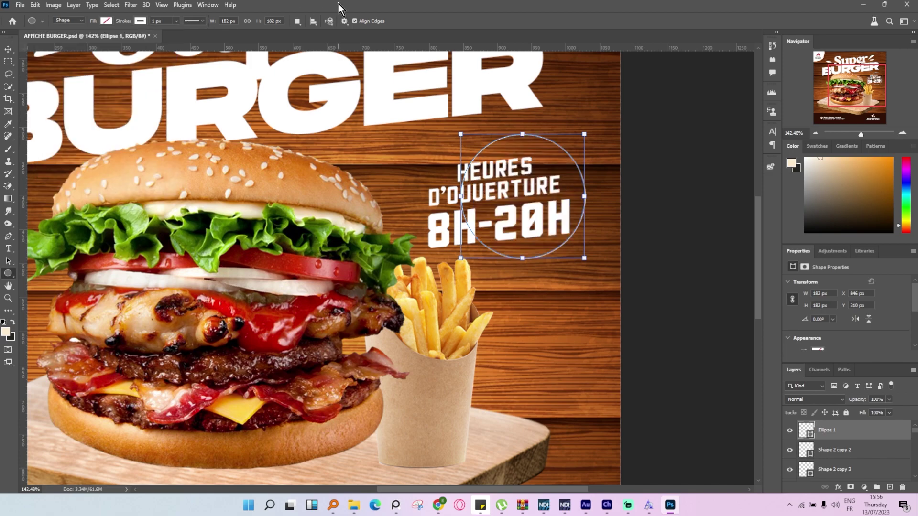
pyautogui.click(176, 21)
pyautogui.moveTo(177, 32); pyautogui.dragTo(179, 33)
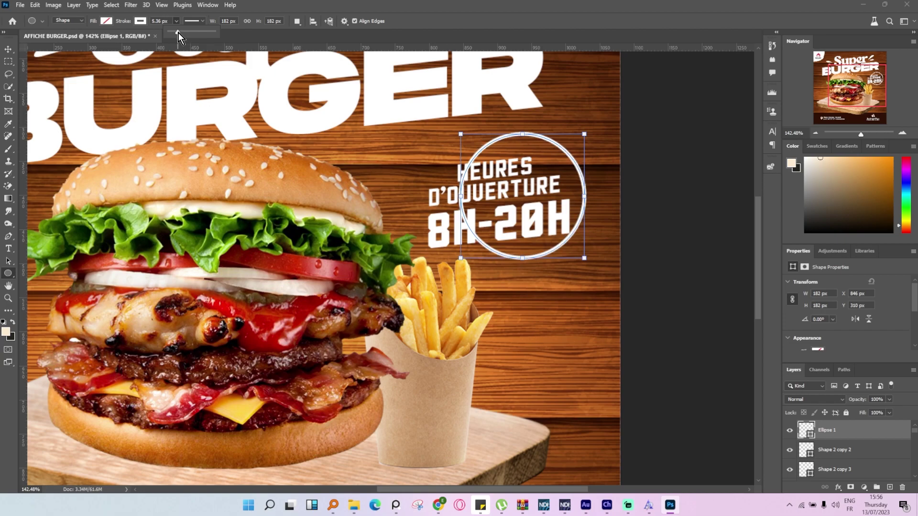
# - Shift the ring slightly down and to the right over the opening hours and add a layer mask to it
pyautogui.click(9, 52)
pyautogui.scroll(3, 627, 165)
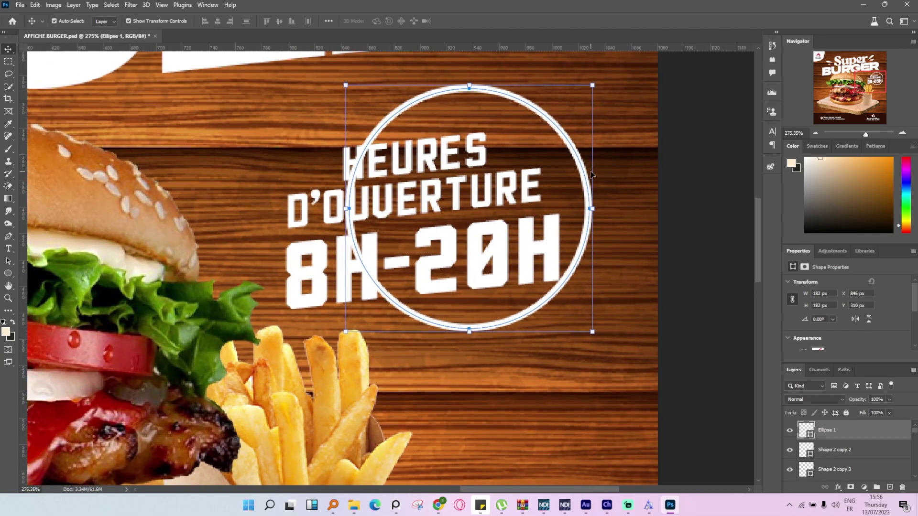
pyautogui.moveTo(581, 166); pyautogui.dragTo(589, 172)
pyautogui.click(850, 488)
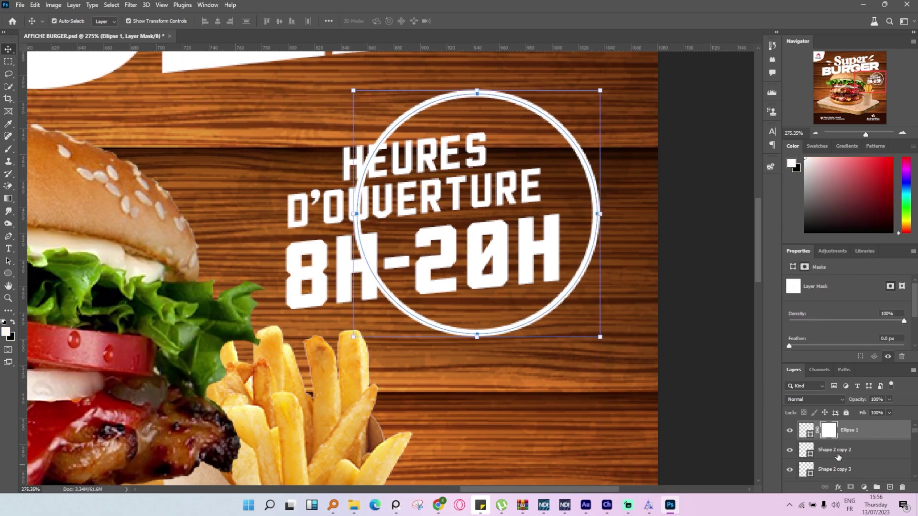
# - Mask out the part of the ring crossing the HEURES D'OUVERTURE and 8H-20H texts with a black Hard Round brush at 111 px
pyautogui.press('b')
pyautogui.rightClick(358, 225)
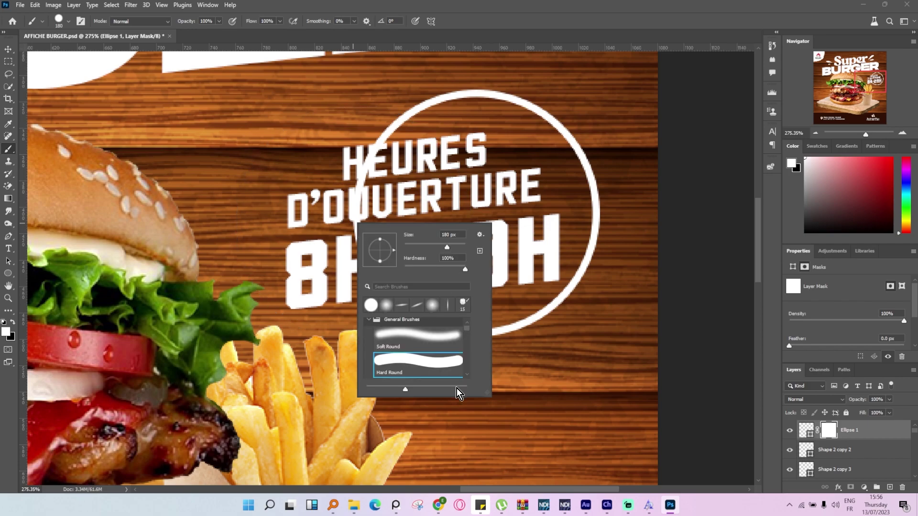
pyautogui.click(436, 245)
pyautogui.click(296, 210)
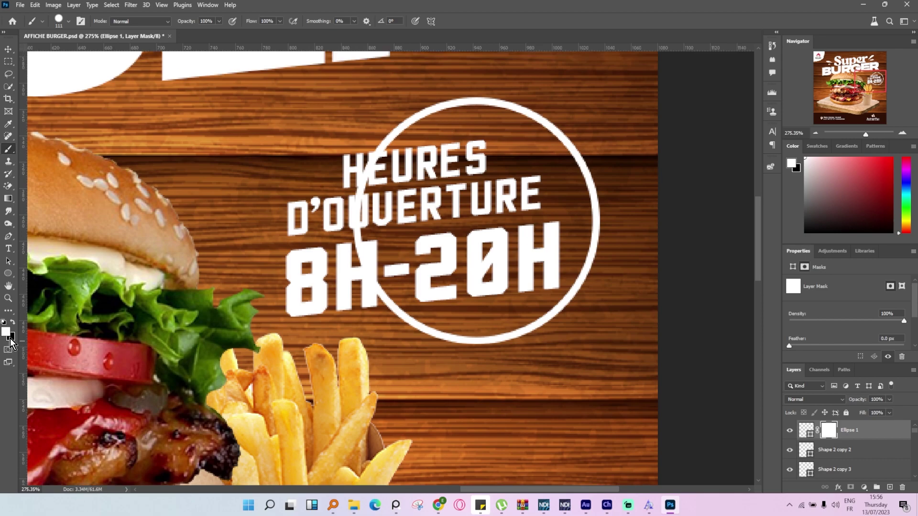
pyautogui.click(13, 322)
pyautogui.moveTo(403, 325)
pyautogui.mouseDown()
pyautogui.moveTo(328, 262)
pyautogui.moveTo(411, 231)
pyautogui.moveTo(356, 241)
pyautogui.moveTo(344, 205)
pyautogui.mouseUp()
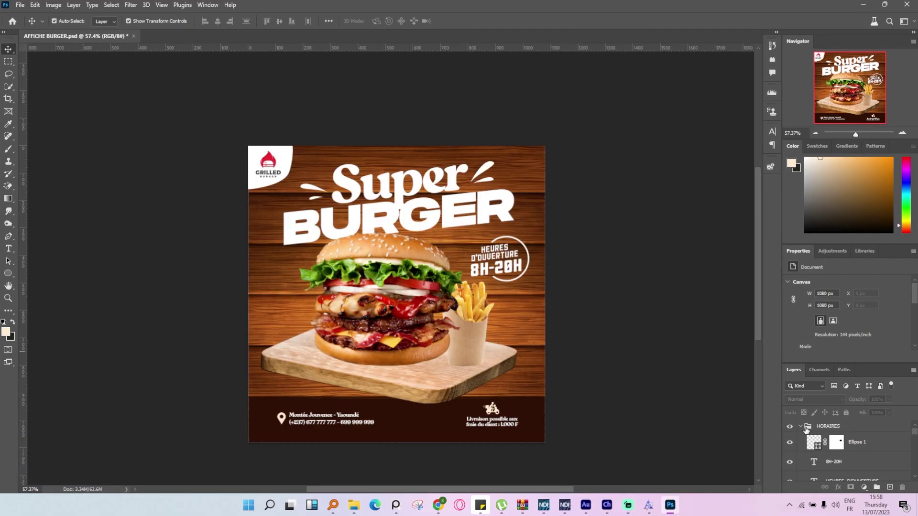
# - Collapse the HORAIRES group and reorder it beneath the hidden logo and fries image layers, directly above BAS DE PAGE
pyautogui.click(801, 427)
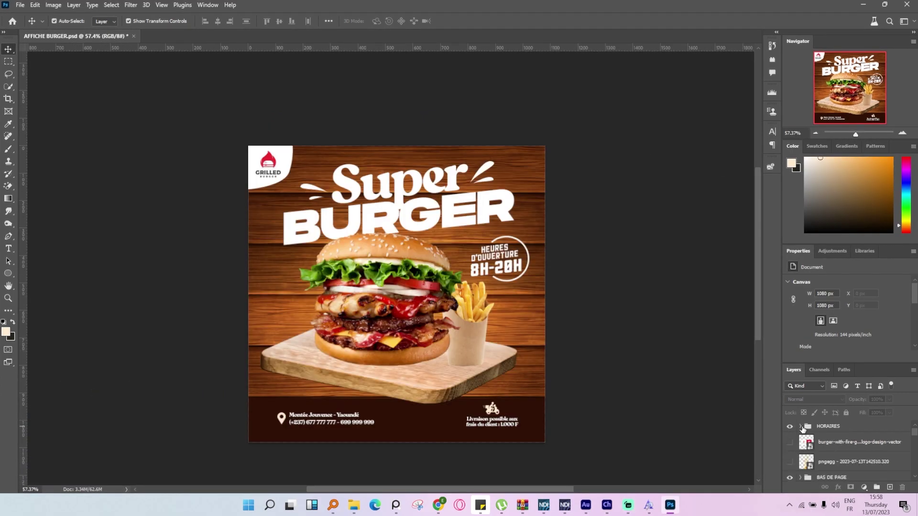
pyautogui.scroll(-2, 822, 454)
pyautogui.scroll(-2, 823, 449)
pyautogui.scroll(4, 832, 450)
pyautogui.moveTo(841, 431); pyautogui.dragTo(840, 470)
pyautogui.click(614, 330)
# - Place the falling fries image pngegg - 2023-07-13T142510.320 centred on the poster as the top layer
pyautogui.scroll(-4, 614, 331)
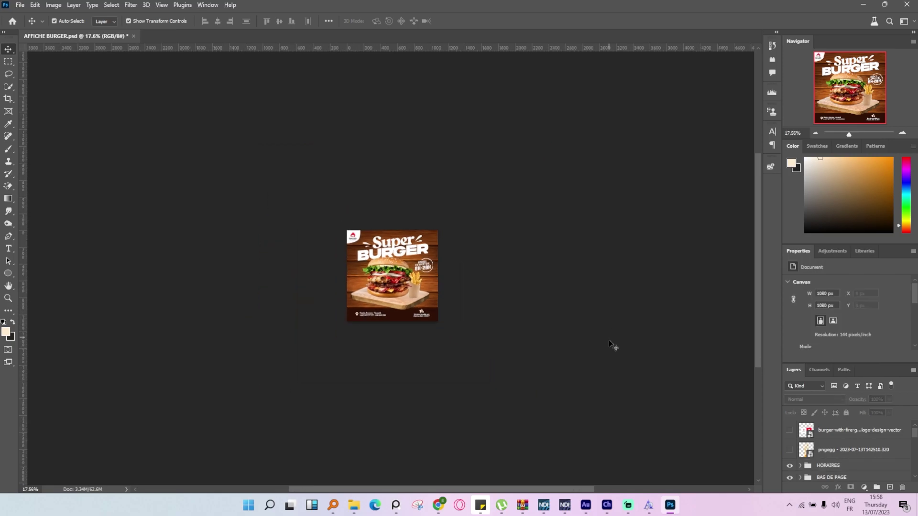
pyautogui.scroll(3, 401, 242)
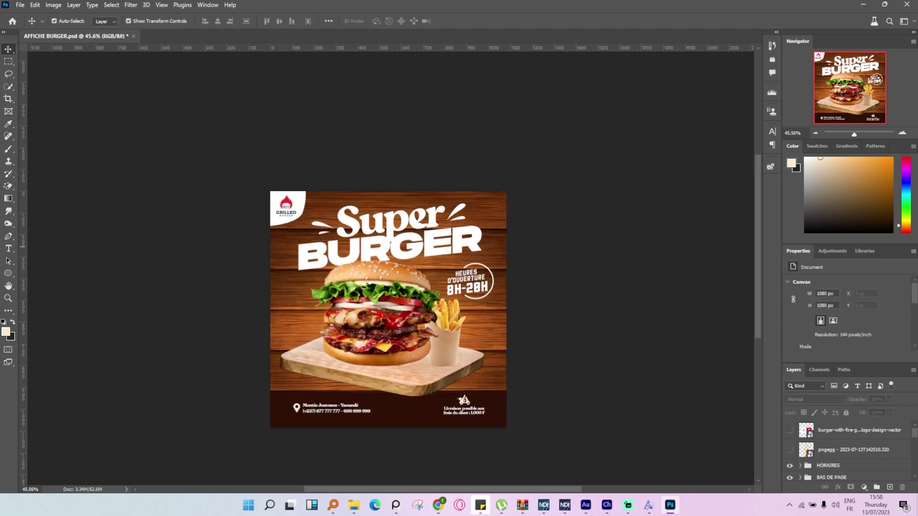
pyautogui.moveTo(439, 309); pyautogui.dragTo(441, 316)
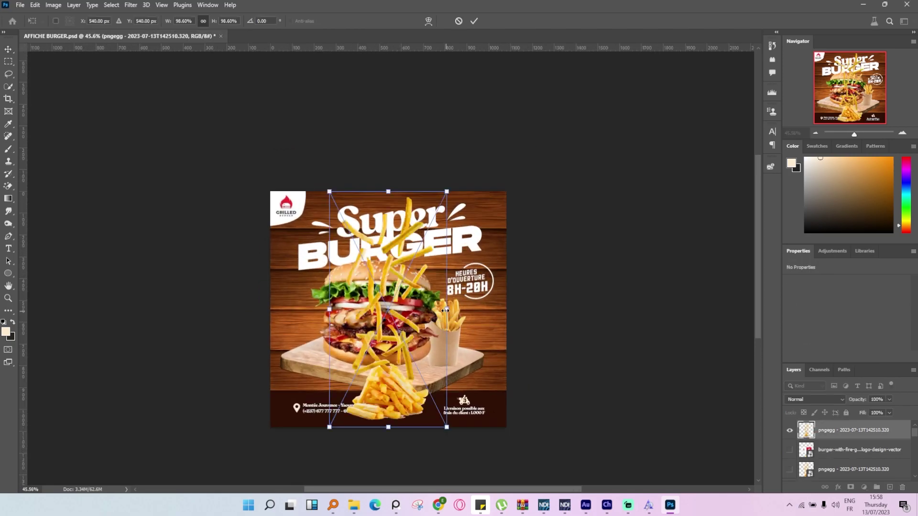
pyautogui.click(477, 21)
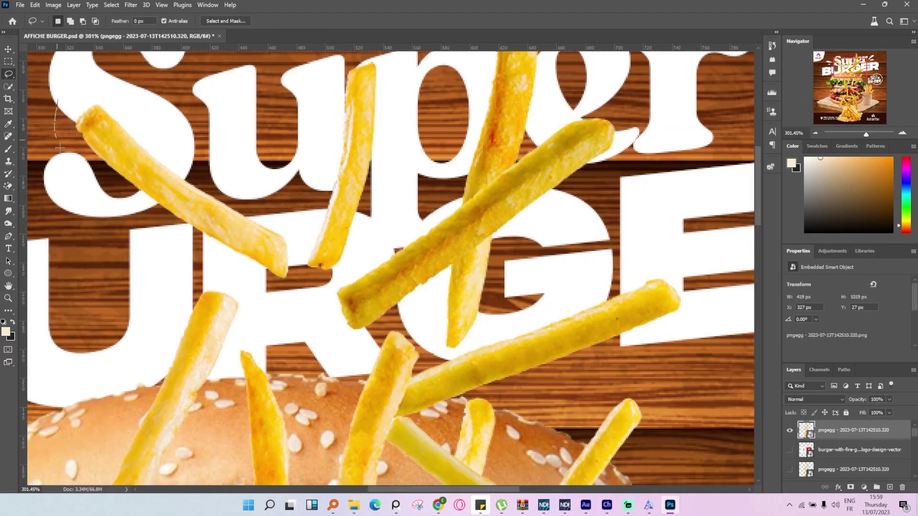
# - Lasso the slanted fry over the S of Super and copy it to its own layer
pyautogui.moveTo(60, 148)
pyautogui.mouseDown()
pyautogui.moveTo(137, 208)
pyautogui.moveTo(219, 247)
pyautogui.mouseUp()
pyautogui.moveTo(97, 74)
pyautogui.mouseDown()
pyautogui.moveTo(73, 103)
pyautogui.moveTo(93, 170)
pyautogui.moveTo(237, 271)
pyautogui.moveTo(284, 297)
pyautogui.moveTo(305, 292)
pyautogui.moveTo(275, 204)
pyautogui.moveTo(126, 124)
pyautogui.moveTo(95, 77)
pyautogui.mouseUp()
pyautogui.hotkey('ctrl', 'j')
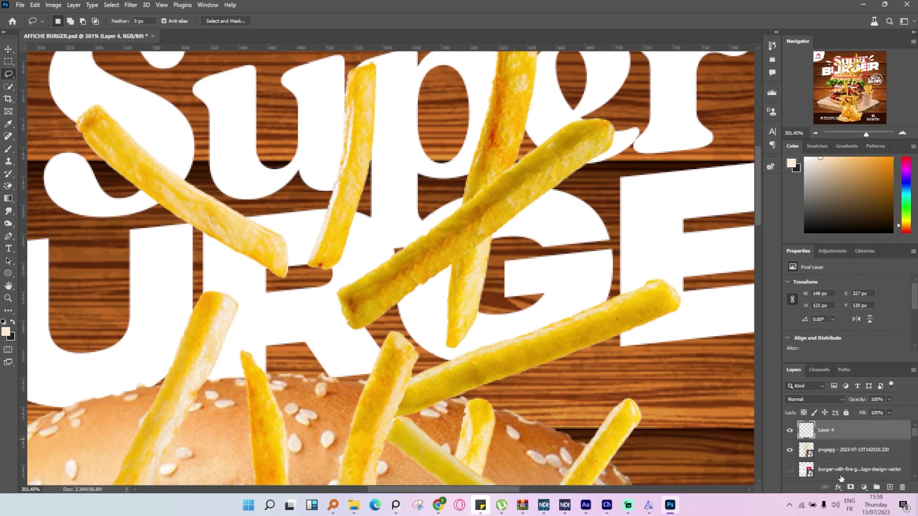
# - Lasso the upright fry over the title's letter p in the falling fries image and copy it to its own layer
pyautogui.click(847, 450)
pyautogui.scroll(1, 352, 162)
pyautogui.moveTo(329, 108)
pyautogui.mouseDown()
pyautogui.moveTo(331, 171)
pyautogui.moveTo(310, 266)
pyautogui.mouseUp()
pyautogui.moveTo(307, 315)
pyautogui.mouseDown()
pyautogui.moveTo(348, 301)
pyautogui.moveTo(391, 223)
pyautogui.moveTo(406, 105)
pyautogui.moveTo(374, 77)
pyautogui.moveTo(330, 106)
pyautogui.mouseUp()
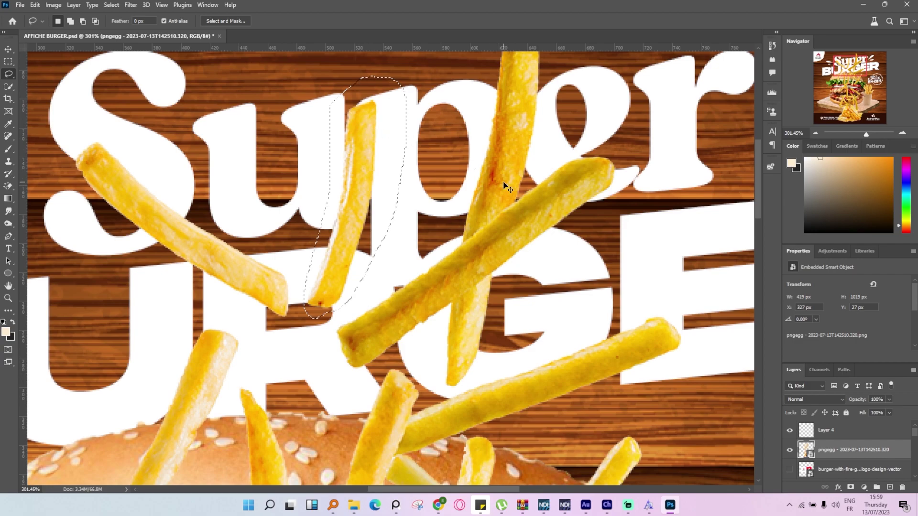
pyautogui.hotkey('ctrl', 'j')
# - Copy the slanted fry over the bun's left side to its own layer and place it nearly horizontal at the poster's left edge
pyautogui.scroll(-5, 526, 287)
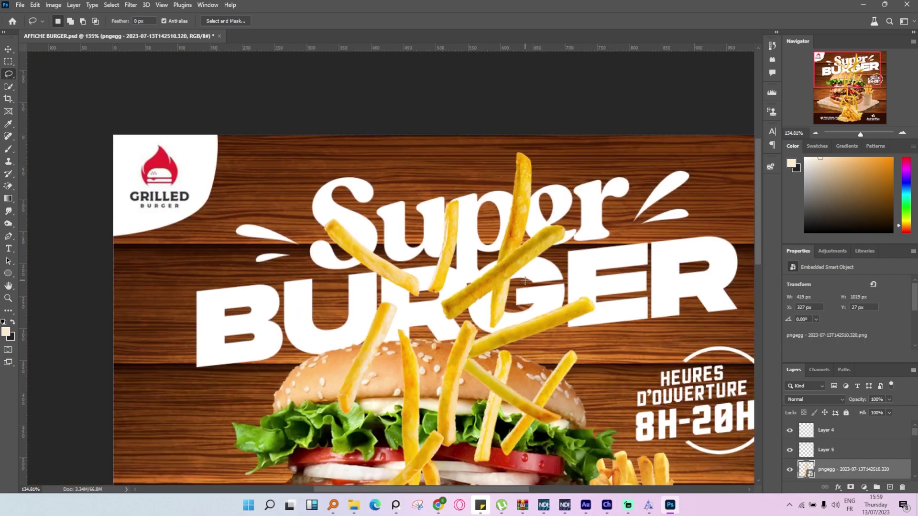
pyautogui.scroll(1, 483, 416)
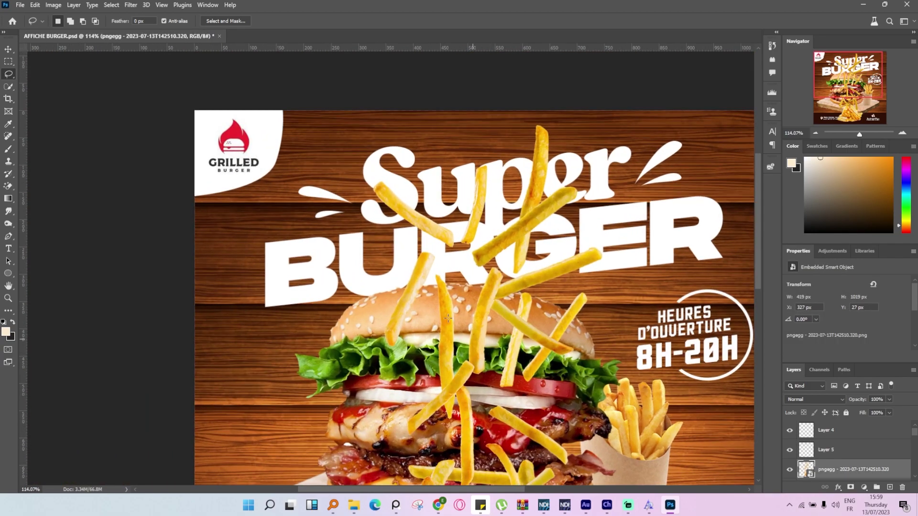
pyautogui.scroll(3, 411, 294)
pyautogui.moveTo(407, 208)
pyautogui.mouseDown()
pyautogui.moveTo(370, 274)
pyautogui.moveTo(350, 344)
pyautogui.moveTo(354, 386)
pyautogui.mouseUp()
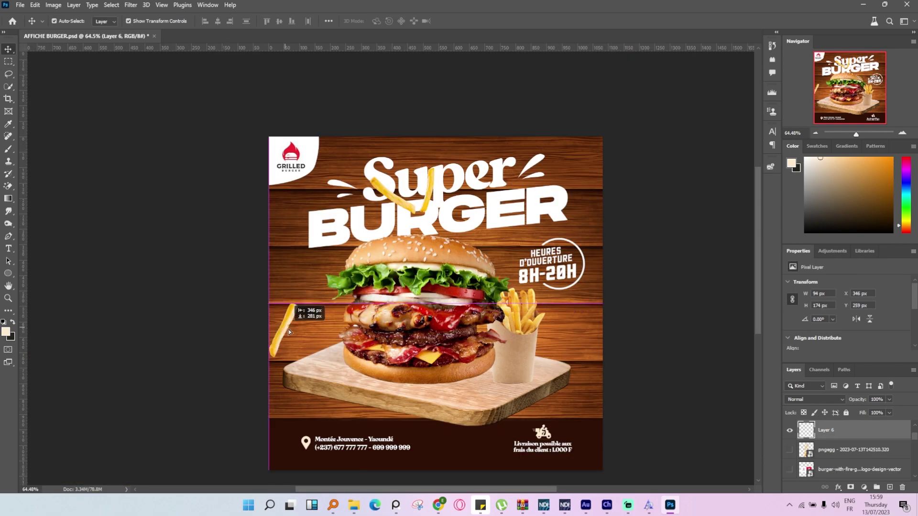
pyautogui.moveTo(364, 344)
pyautogui.mouseDown()
pyautogui.moveTo(339, 345)
pyautogui.moveTo(262, 406)
pyautogui.moveTo(239, 355)
pyautogui.moveTo(260, 372)
pyautogui.mouseUp()
pyautogui.click(473, 21)
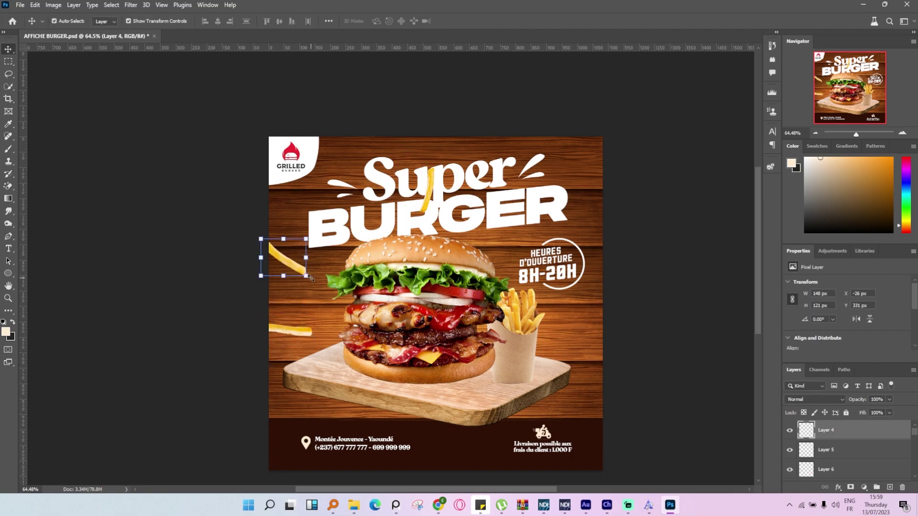
# - Enlarge the fry on the left edge to about 312%, rotated about 18.5°, and place the upright fry at the poster's upper-right edge
pyautogui.moveTo(306, 276)
pyautogui.mouseDown()
pyautogui.moveTo(355, 316)
pyautogui.moveTo(269, 263)
pyautogui.moveTo(320, 292)
pyautogui.moveTo(300, 311)
pyautogui.moveTo(307, 283)
pyautogui.mouseUp()
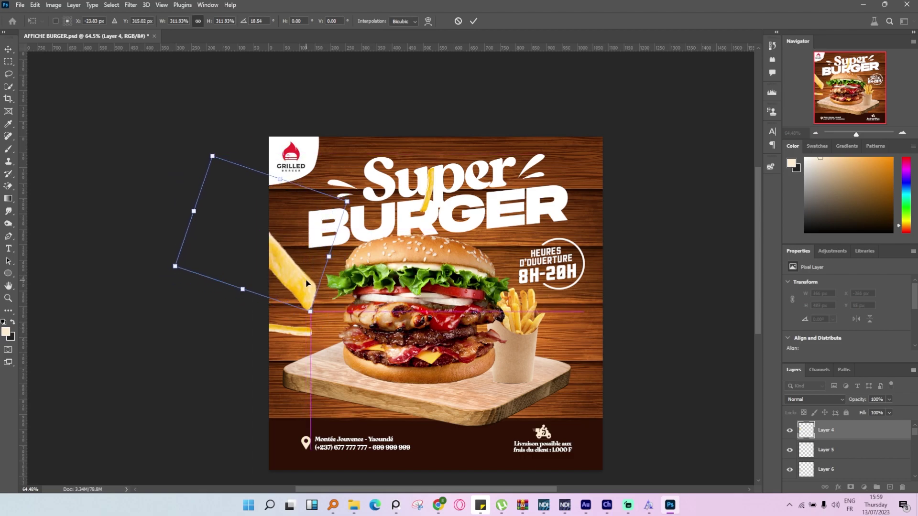
pyautogui.click(474, 21)
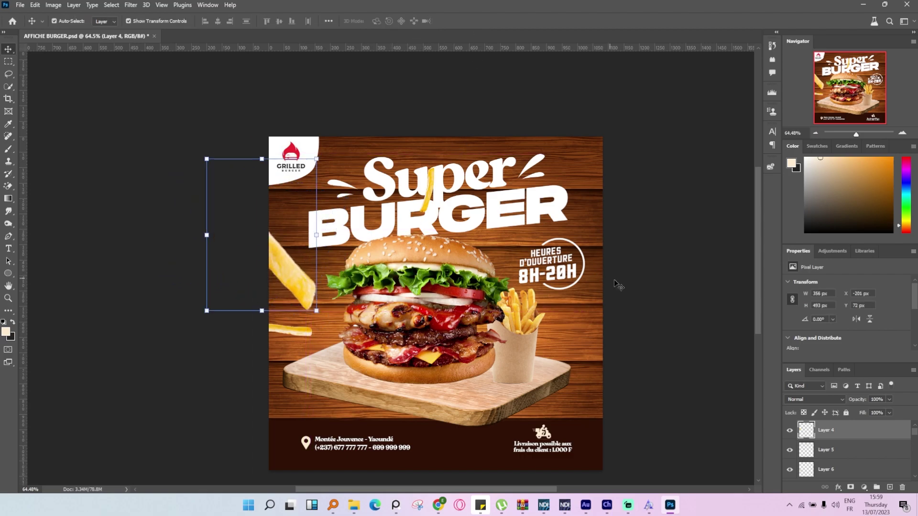
pyautogui.click(630, 263)
pyautogui.hotkey('ctrl', '-')
pyautogui.hotkey('ctrl', '-')
pyautogui.hotkey('ctrl', '-')
pyautogui.hotkey('ctrl', '-')
pyautogui.hotkey('ctrl', '+')
pyautogui.hotkey('ctrl', '+')
pyautogui.scroll(6, 488, 260)
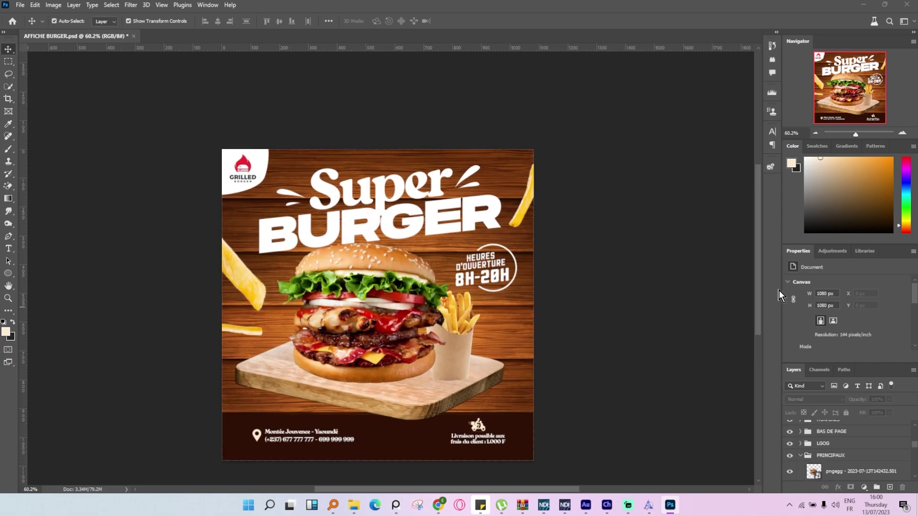
# - Place the tomato slice image pngegg - 2023-07-13T142729.543 at 24.58% scale, cropped by the poster's upper edge near the right corner
pyautogui.moveTo(780, 295); pyautogui.dragTo(483, 310)
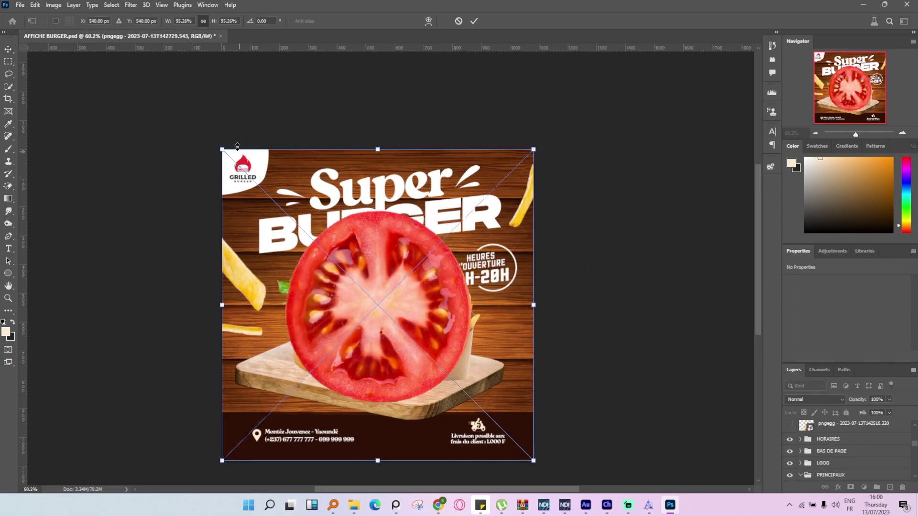
pyautogui.moveTo(223, 149); pyautogui.dragTo(347, 276)
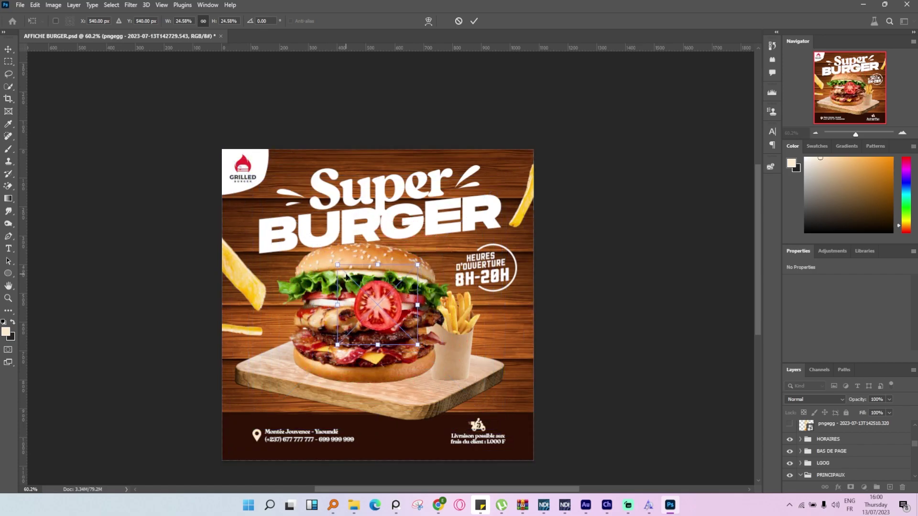
pyautogui.moveTo(394, 326); pyautogui.dragTo(521, 148)
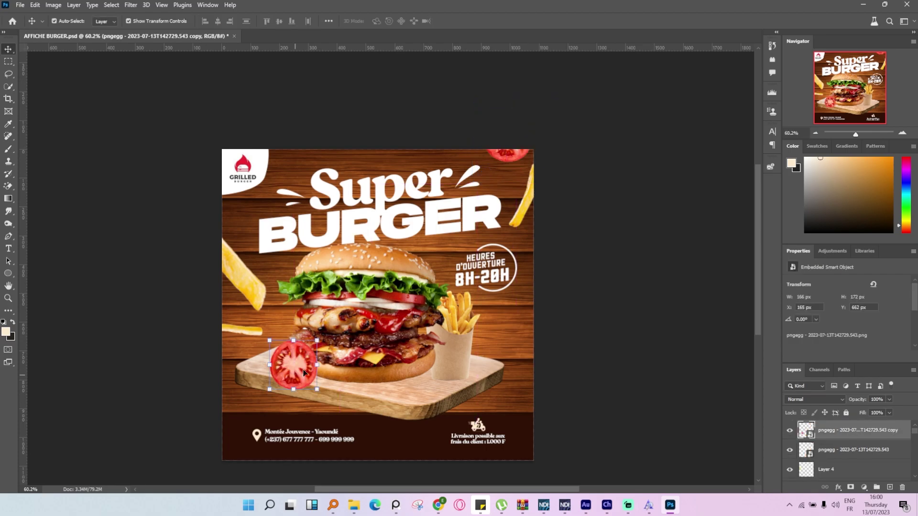
# - Enlarge the duplicate tomato slice and position it over the left part of the wooden board beside the burger
pyautogui.scroll(7, 318, 377)
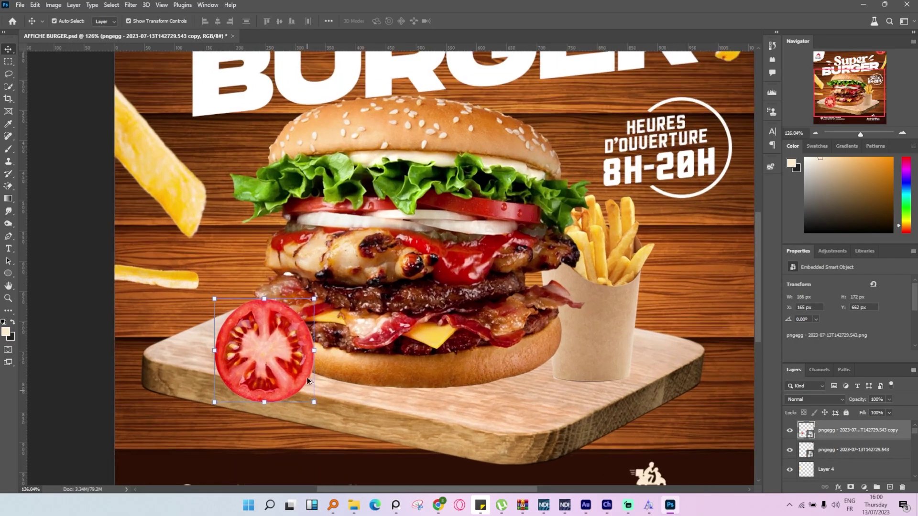
pyautogui.moveTo(314, 402); pyautogui.dragTo(373, 459)
pyautogui.moveTo(284, 378); pyautogui.dragTo(280, 385)
pyautogui.click(473, 22)
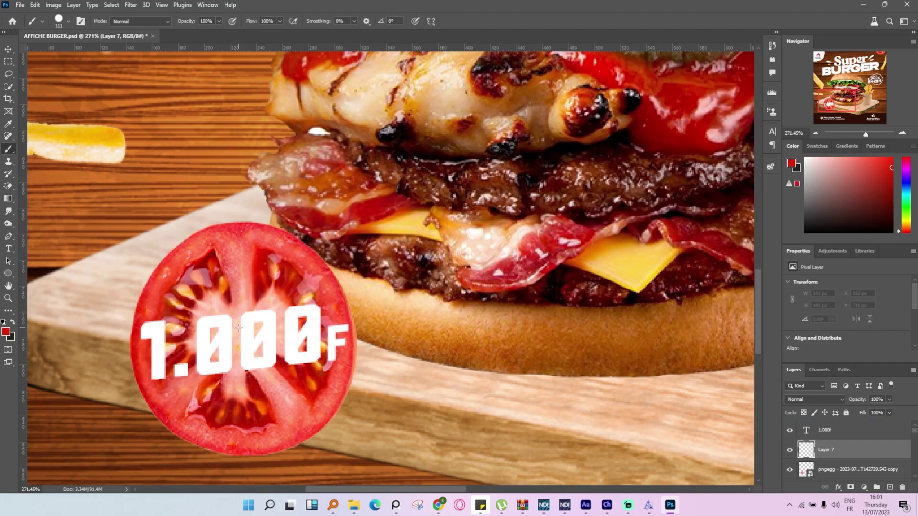
# - Paint a solid red disc over the tomato slice on the layer beneath the 1.000F text with a 111 px brush
pyautogui.moveTo(221, 341)
pyautogui.mouseDown()
pyautogui.moveTo(238, 353)
pyautogui.moveTo(240, 324)
pyautogui.moveTo(233, 341)
pyautogui.moveTo(254, 319)
pyautogui.moveTo(235, 332)
pyautogui.moveTo(250, 335)
pyautogui.moveTo(226, 332)
pyautogui.moveTo(230, 348)
pyautogui.moveTo(241, 329)
pyautogui.moveTo(228, 348)
pyautogui.moveTo(237, 352)
pyautogui.moveTo(227, 332)
pyautogui.mouseUp()
pyautogui.scroll(-8, 228, 333)
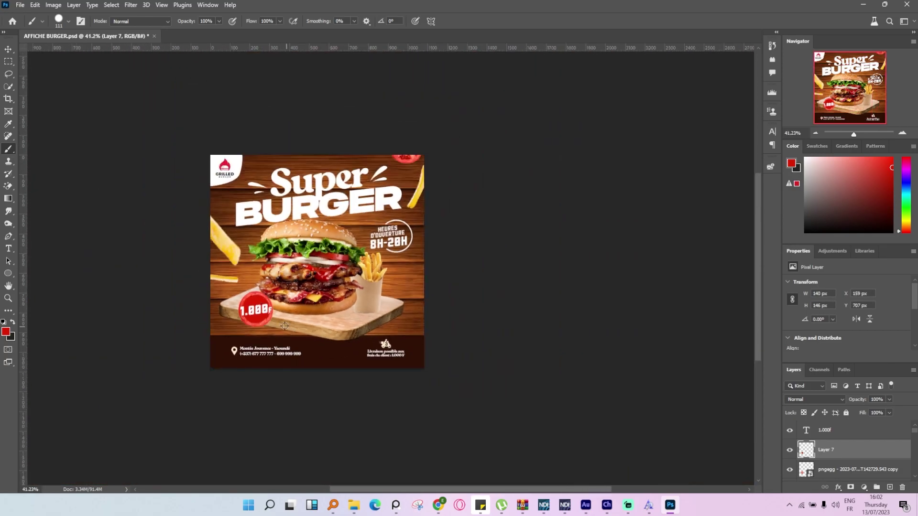
pyautogui.scroll(4, 270, 304)
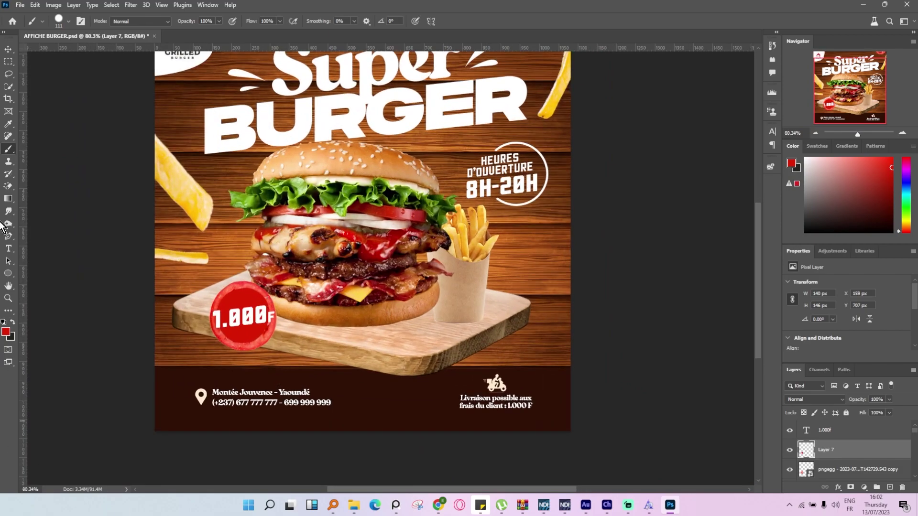
pyautogui.click(8, 50)
pyautogui.click(93, 219)
# - Save the AFFICHE BURGER.psd document and review the whole poster
pyautogui.scroll(-4, 115, 14)
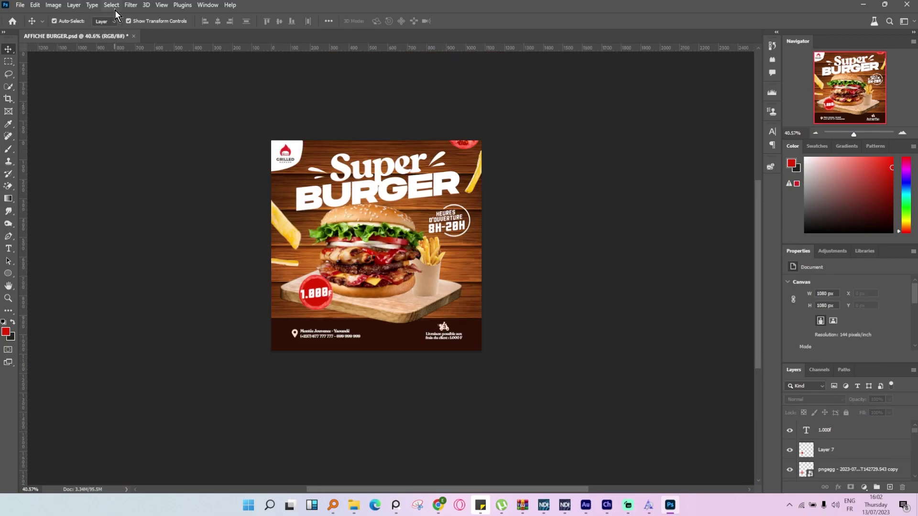
pyautogui.scroll(2, 549, 291)
pyautogui.scroll(-4, 536, 255)
pyautogui.scroll(3, 502, 287)
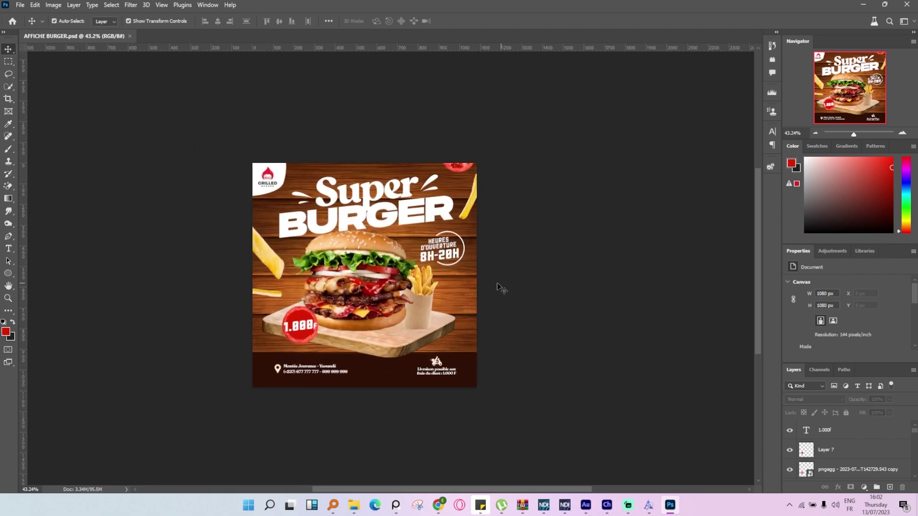
pyautogui.scroll(3, 502, 287)
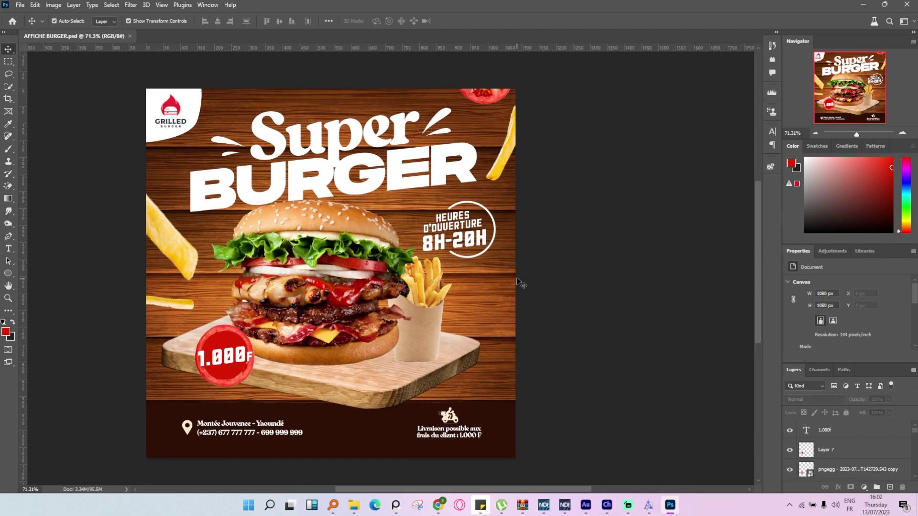
pyautogui.scroll(1, 511, 272)
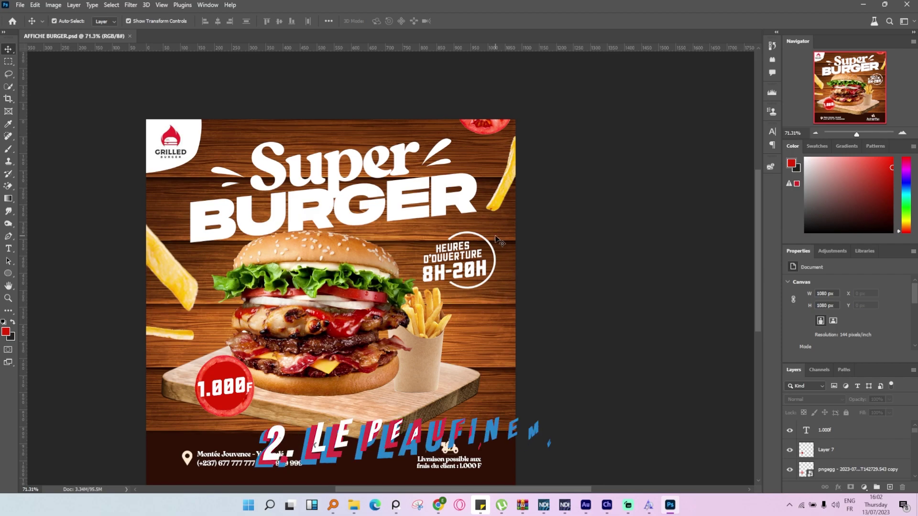
# - Apply a Gaussian Blur with a 9.8 px radius to the wood plank background in the BG group
pyautogui.click(497, 323)
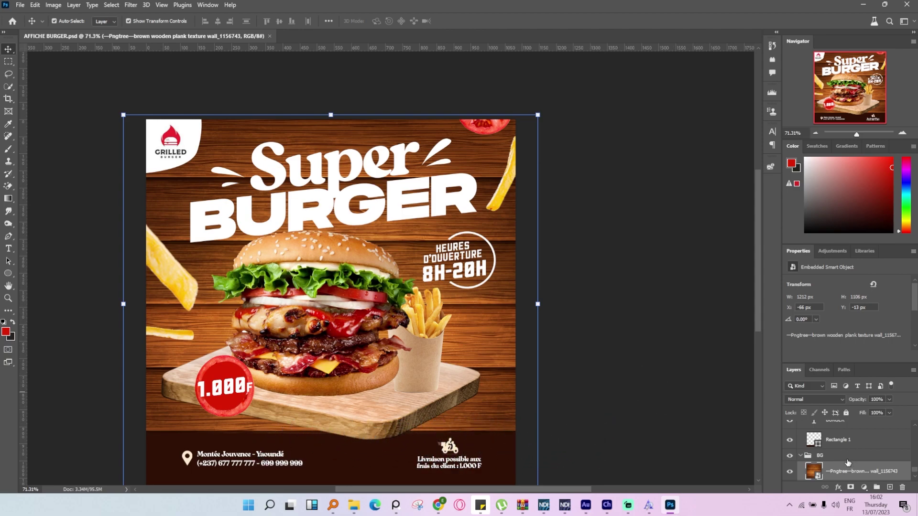
pyautogui.scroll(-1, 848, 463)
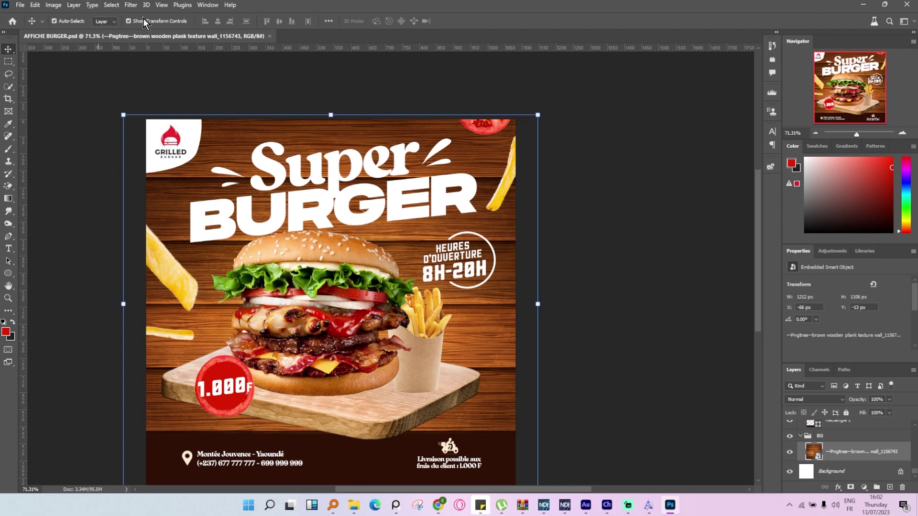
pyautogui.click(130, 5)
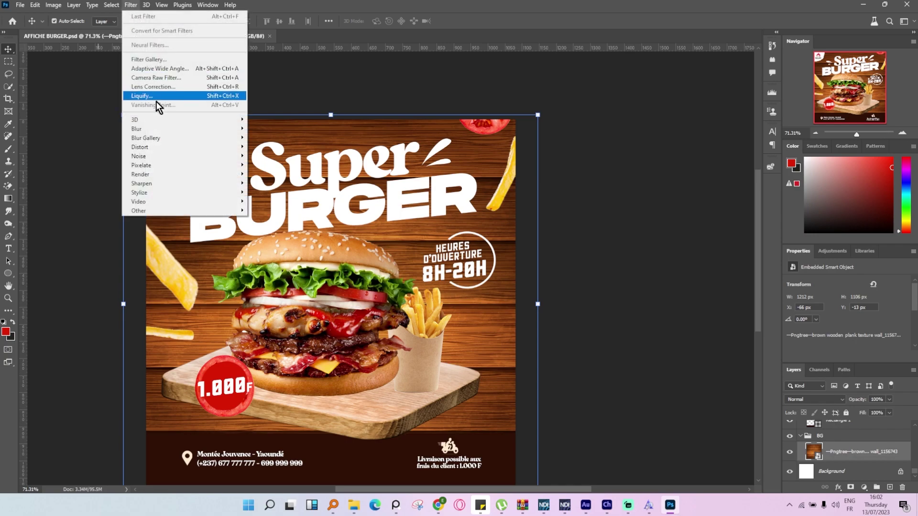
pyautogui.moveTo(205, 130)
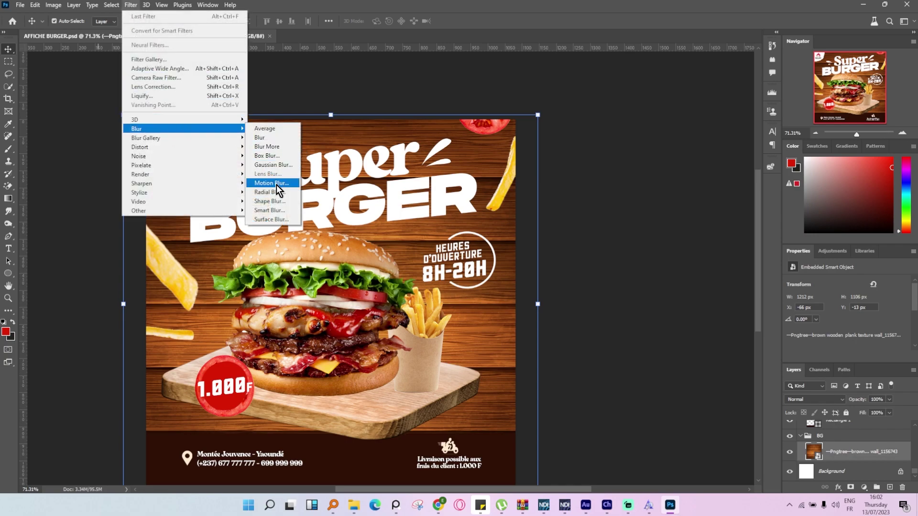
pyautogui.click(273, 164)
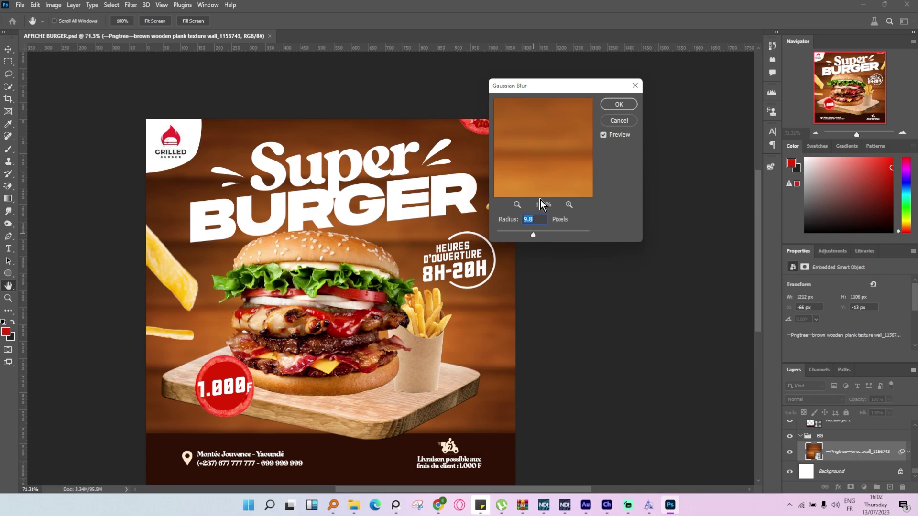
pyautogui.click(618, 104)
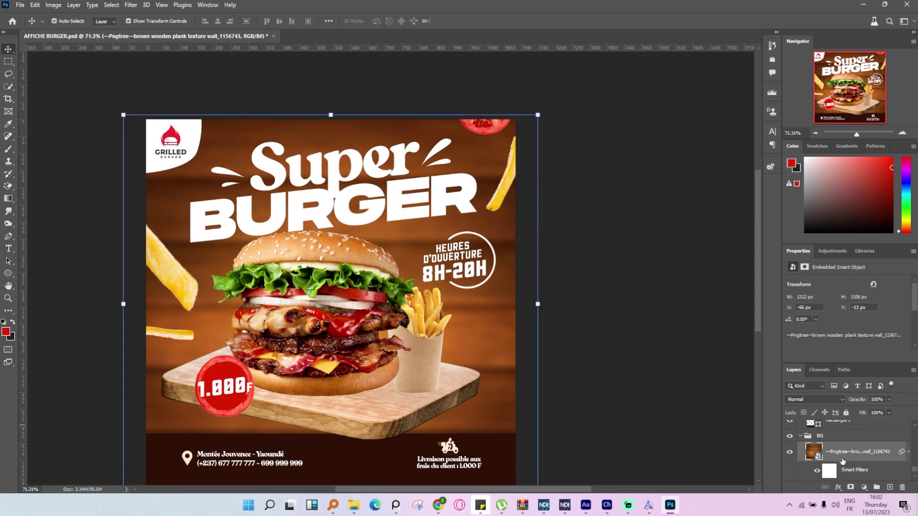
# - Add a brush-masked Curves adjustment brightening the wood behind the burger, plus a second Curves adjustment directly above the wood background
pyautogui.click(832, 251)
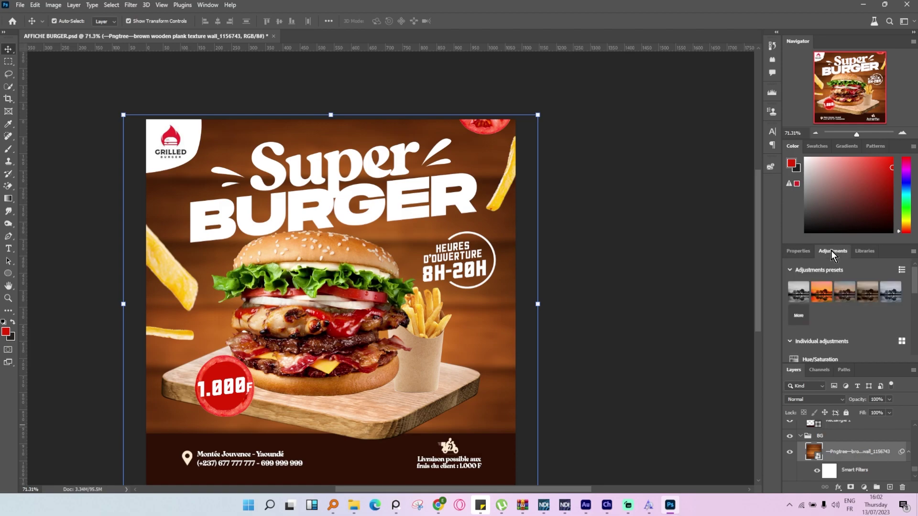
pyautogui.click(848, 342)
pyautogui.press('b')
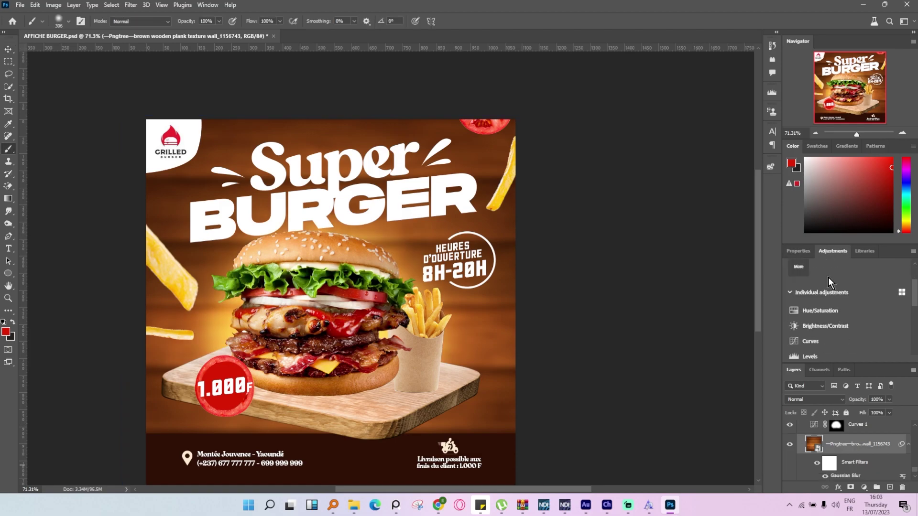
pyautogui.click(826, 340)
pyautogui.moveTo(898, 308)
pyautogui.mouseDown()
pyautogui.moveTo(901, 318)
pyautogui.moveTo(901, 308)
pyautogui.mouseUp()
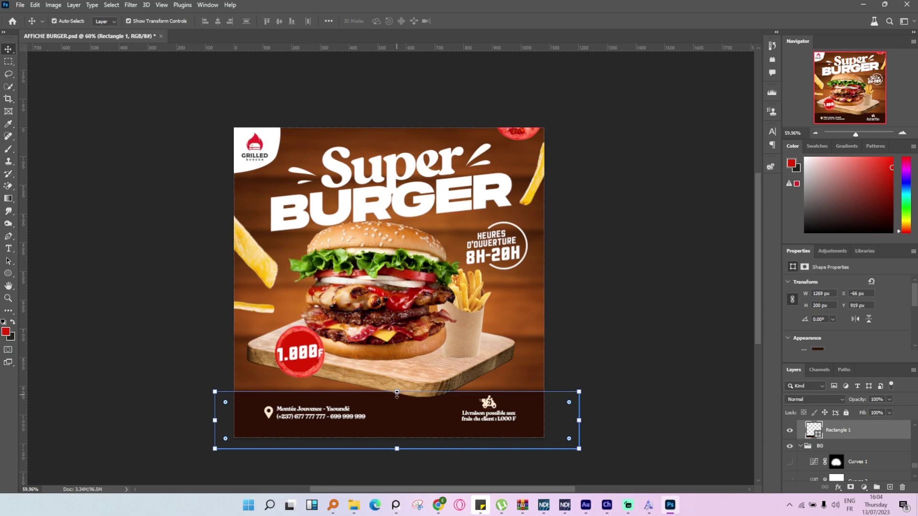
# - Stretch the dark contact band upward to cover the whole poster, 1195 px high, and set its blend mode to Soft Light
pyautogui.moveTo(396, 391); pyautogui.dragTo(386, 108)
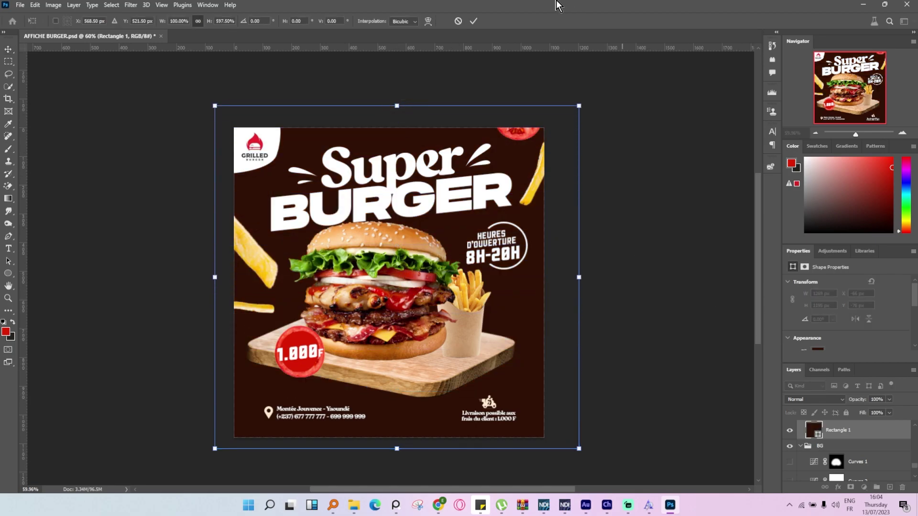
pyautogui.click(473, 20)
pyautogui.click(813, 400)
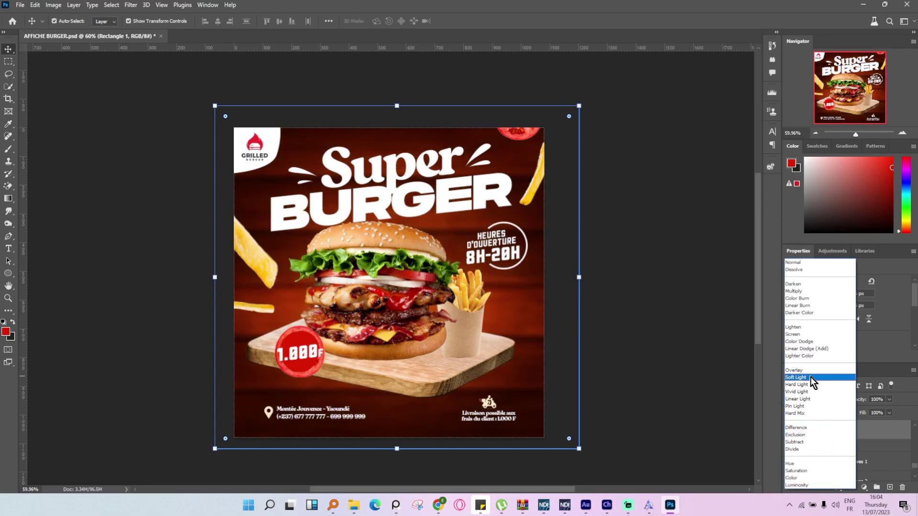
pyautogui.click(811, 377)
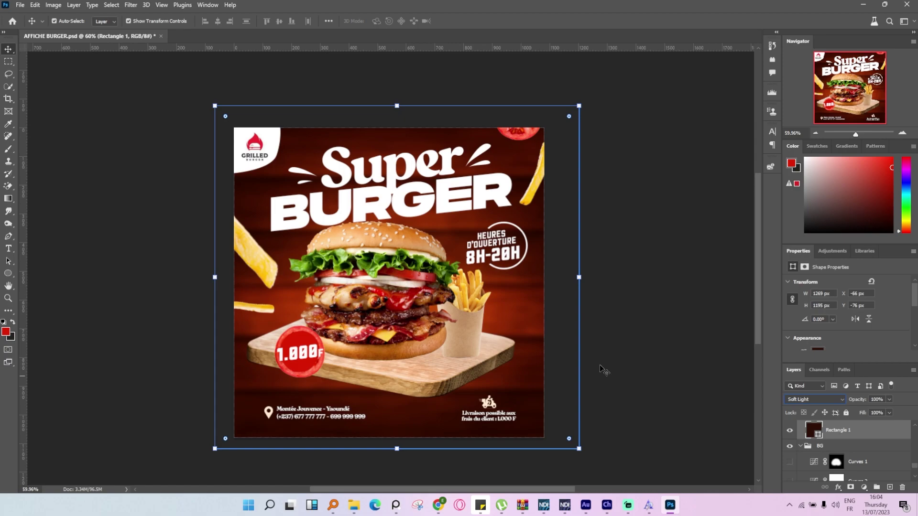
pyautogui.scroll(2, 396, 246)
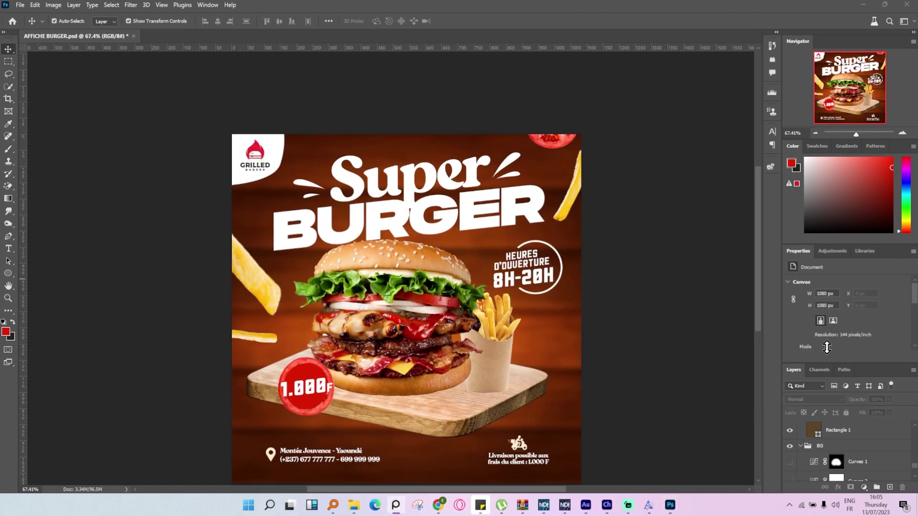
pyautogui.click(640, 266)
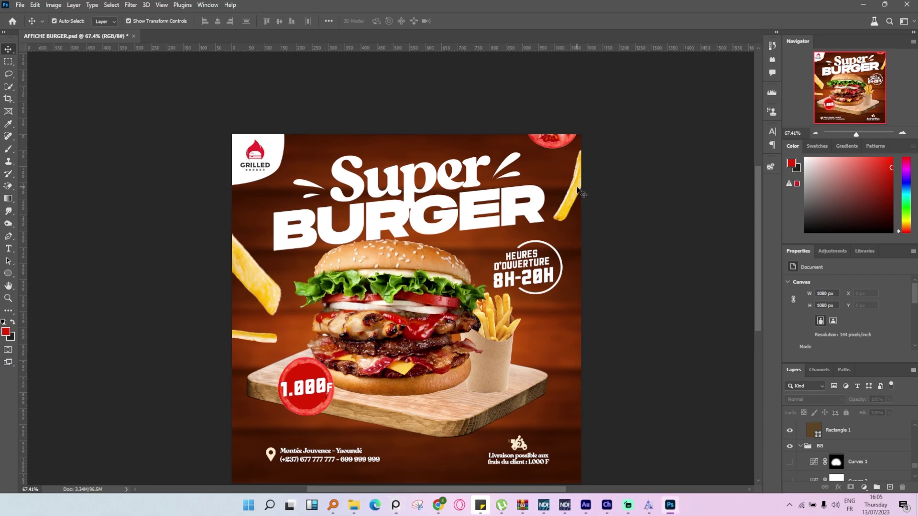
# - Convert the three loose fry layers, Layer 5, Layer 4 and Layer 6, to Smart Objects
pyautogui.click(580, 191)
pyautogui.rightClick(849, 436)
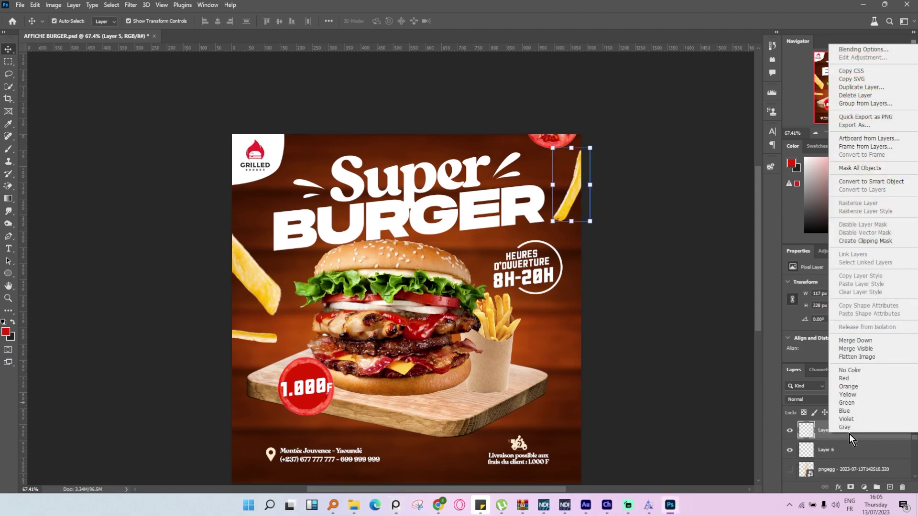
pyautogui.click(843, 437)
pyautogui.rightClick(843, 433)
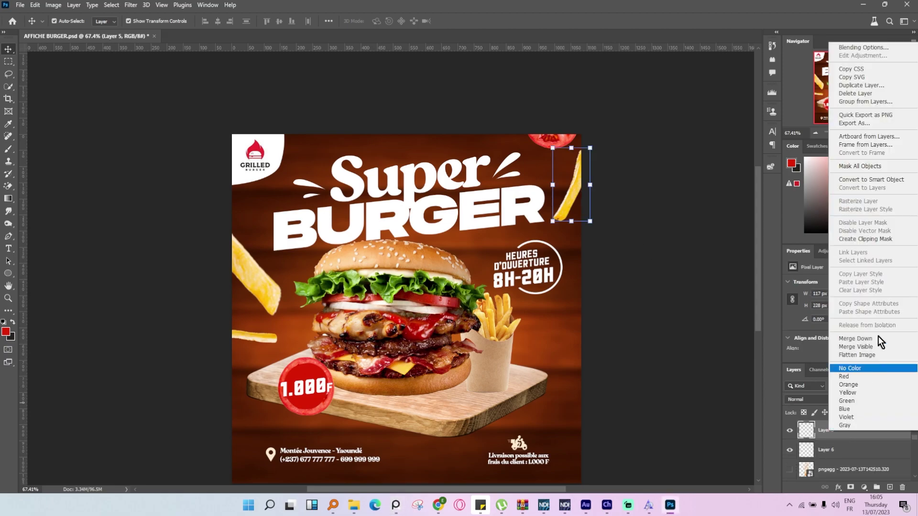
pyautogui.click(880, 179)
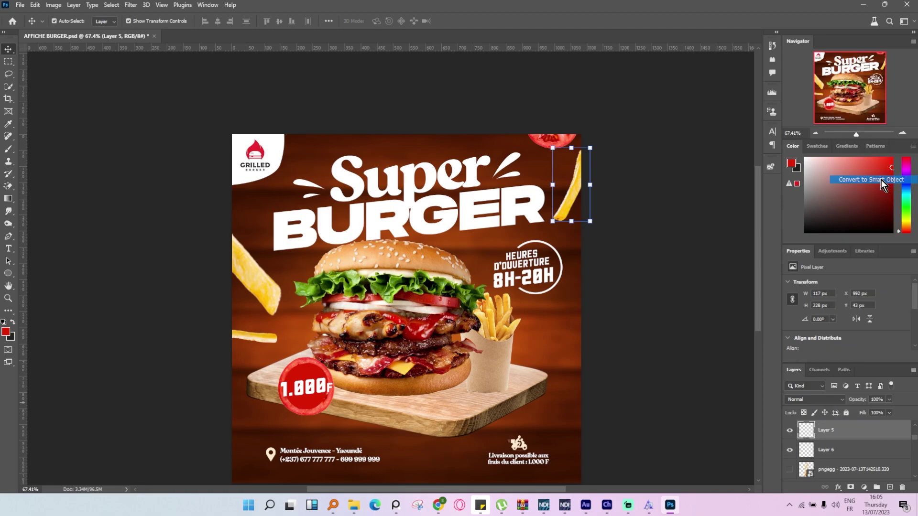
pyautogui.click(271, 289)
pyautogui.rightClick(874, 433)
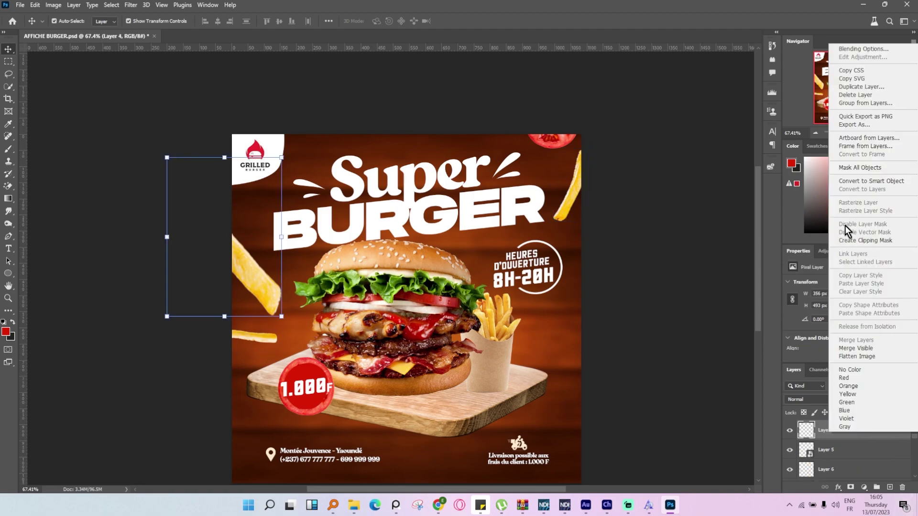
pyautogui.click(865, 184)
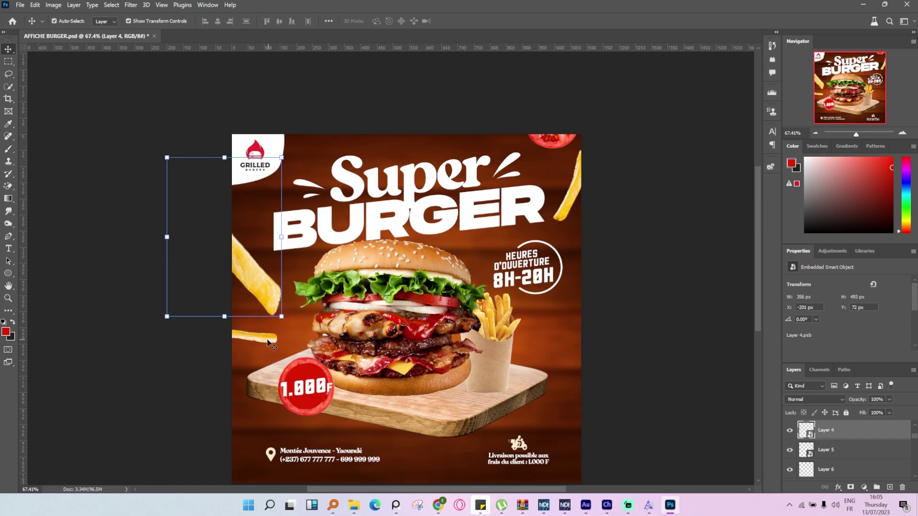
pyautogui.click(268, 340)
pyautogui.rightClick(852, 471)
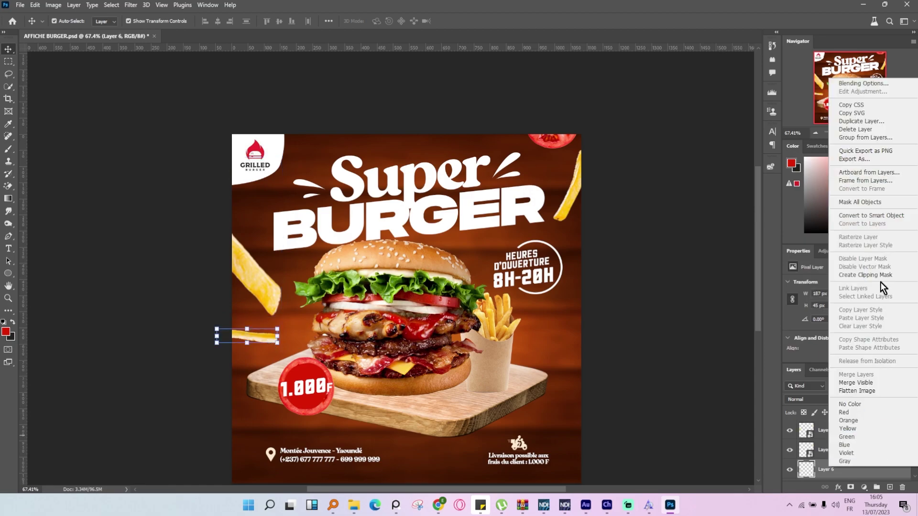
pyautogui.click(881, 217)
# - Apply a Path Blur to the large fry on the poster's left edge, with a short diagonal path along the fry, 50% speed and 105 px end point speed
pyautogui.click(268, 293)
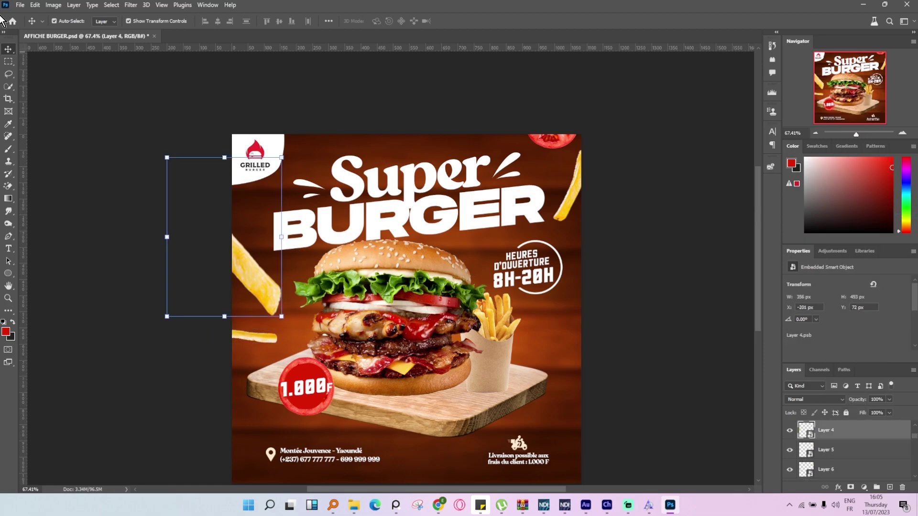
pyautogui.click(131, 4)
pyautogui.moveTo(216, 127)
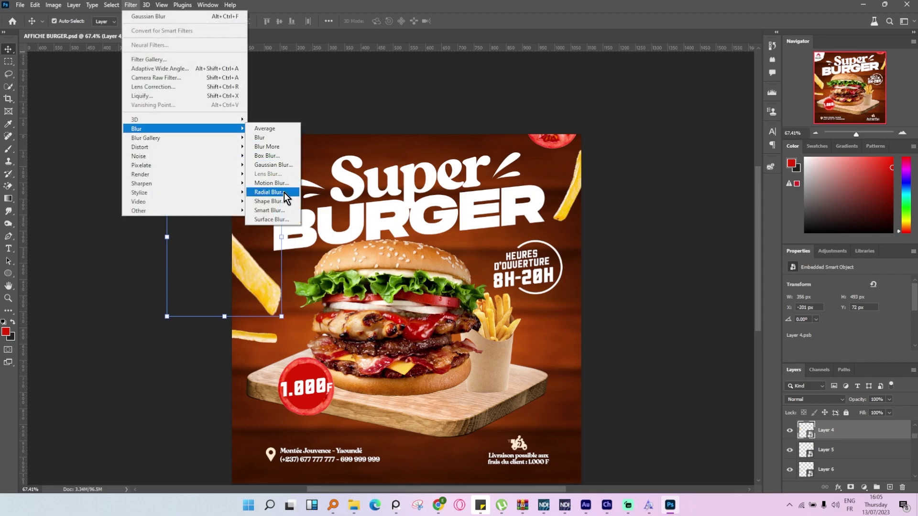
pyautogui.moveTo(195, 139)
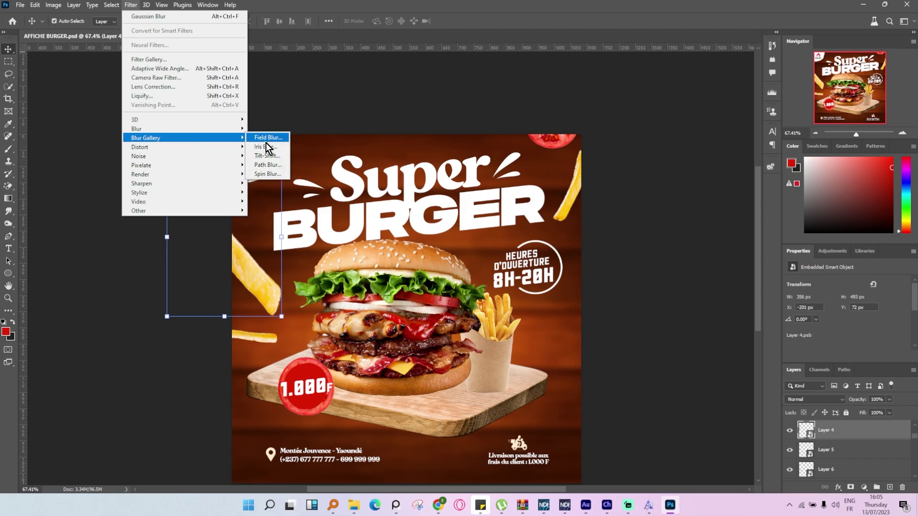
pyautogui.click(268, 164)
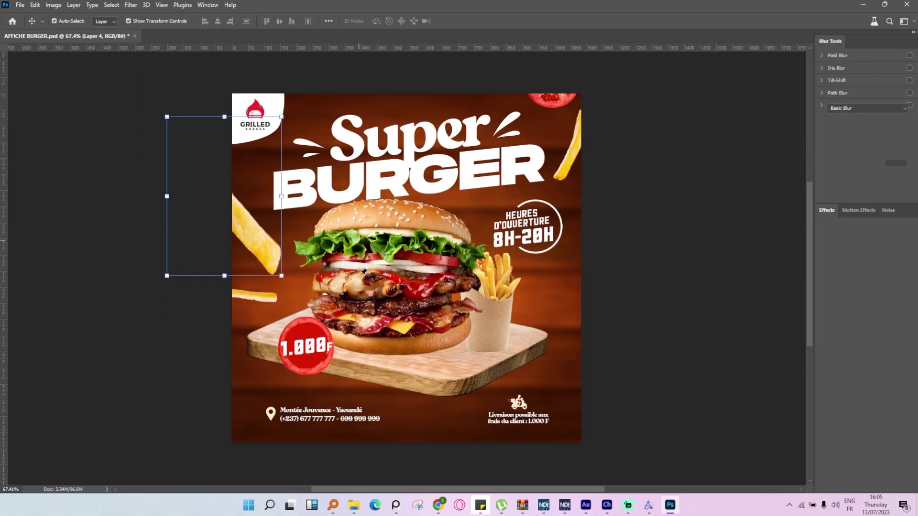
pyautogui.click(434, 269)
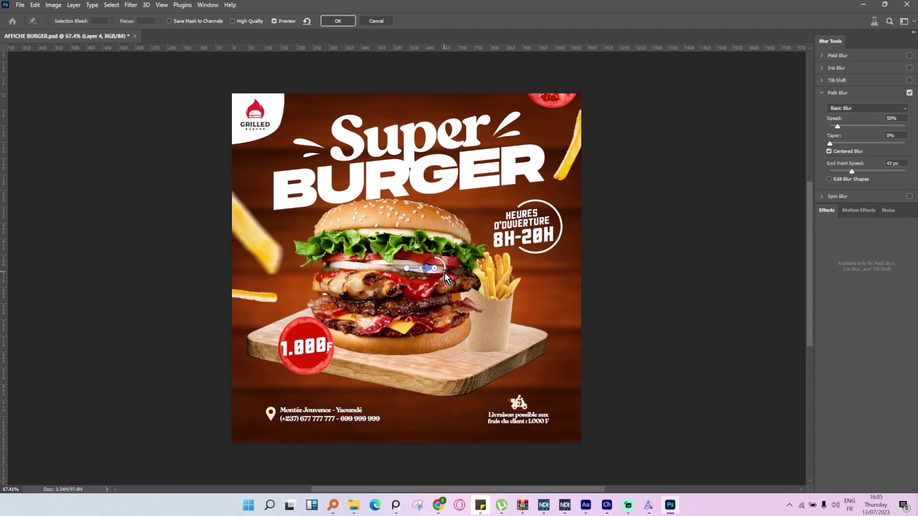
pyautogui.moveTo(439, 283); pyautogui.dragTo(278, 224)
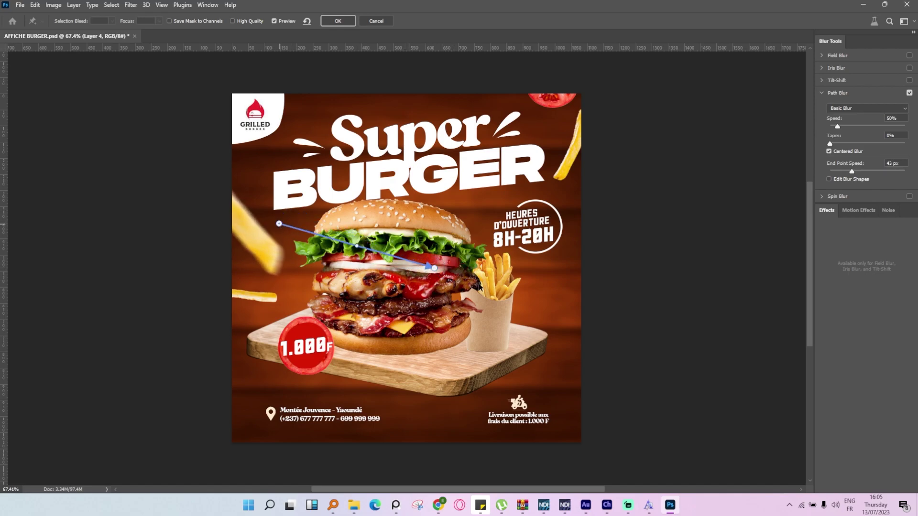
pyautogui.moveTo(434, 269); pyautogui.dragTo(300, 248)
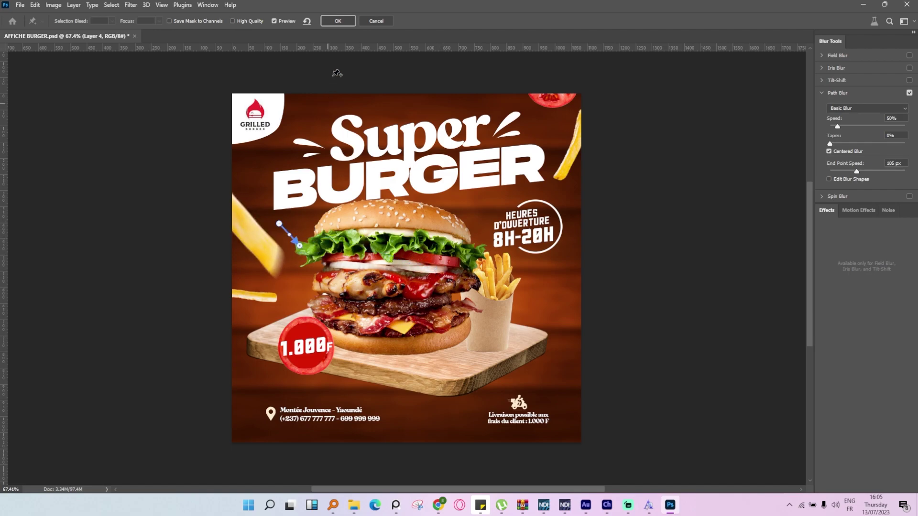
pyautogui.click(338, 22)
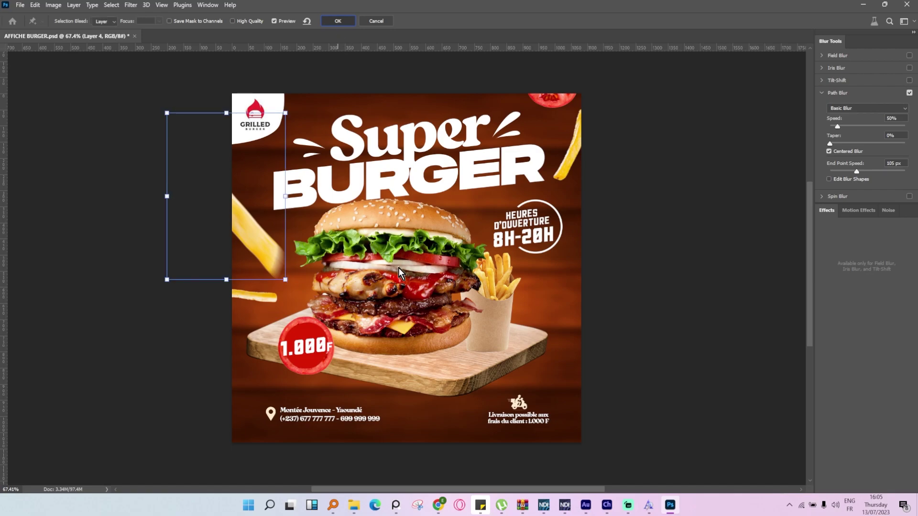
pyautogui.scroll(-5, 401, 273)
pyautogui.scroll(4, 410, 276)
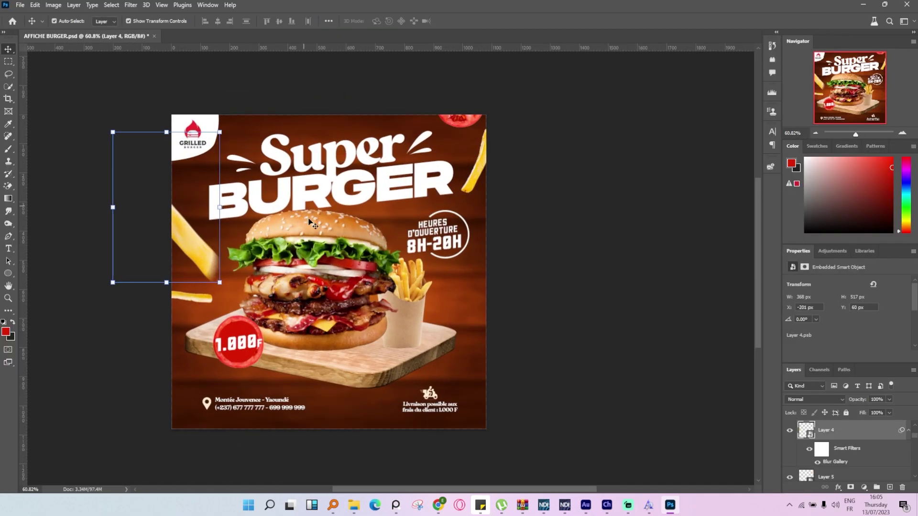
# - Apply a Path Blur at 50% speed to the fry near the poster's upper-right edge, repositioning the blur path's ends beside it
pyautogui.click(480, 169)
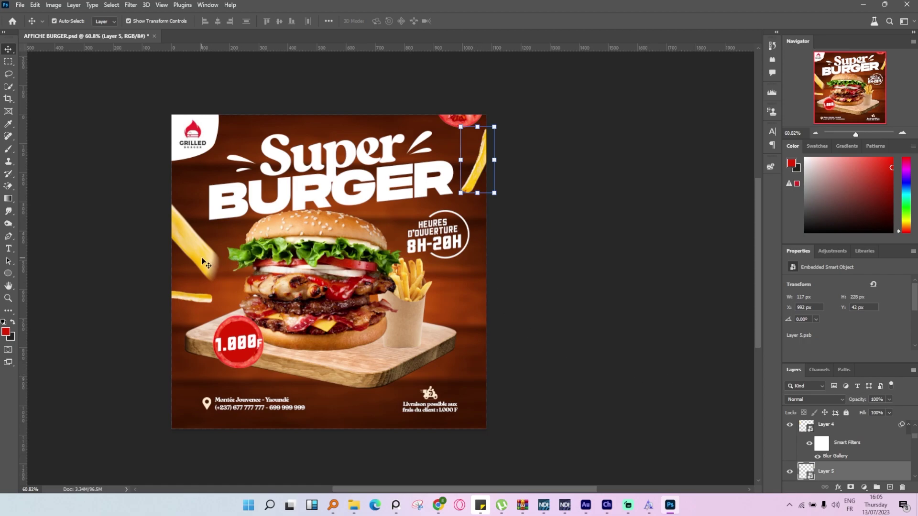
pyautogui.click(130, 5)
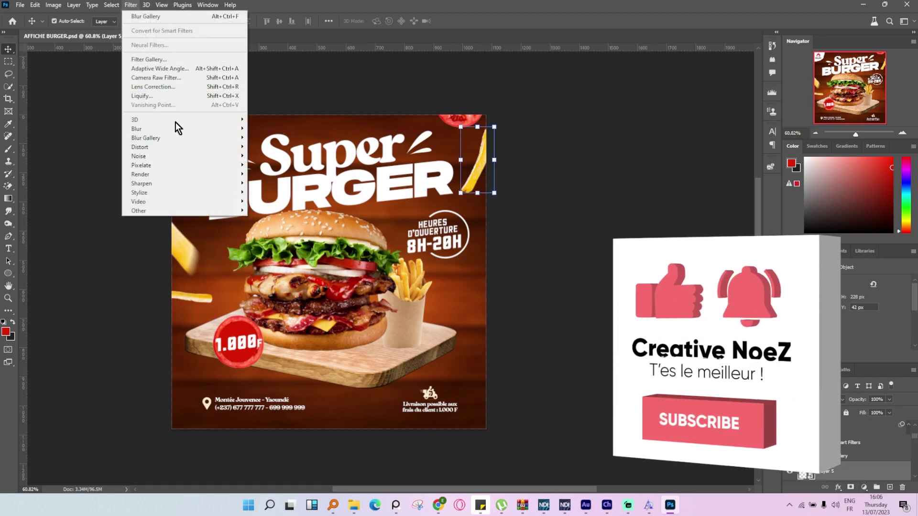
pyautogui.moveTo(215, 138)
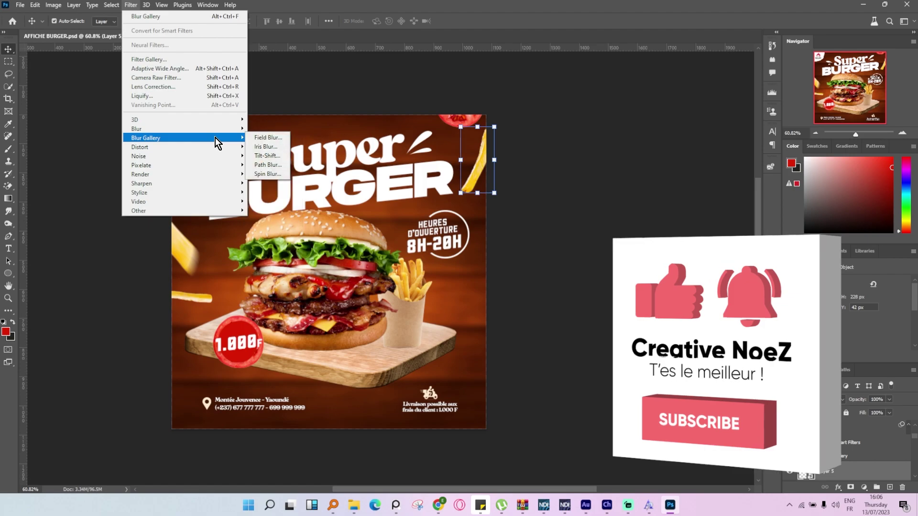
pyautogui.click(267, 165)
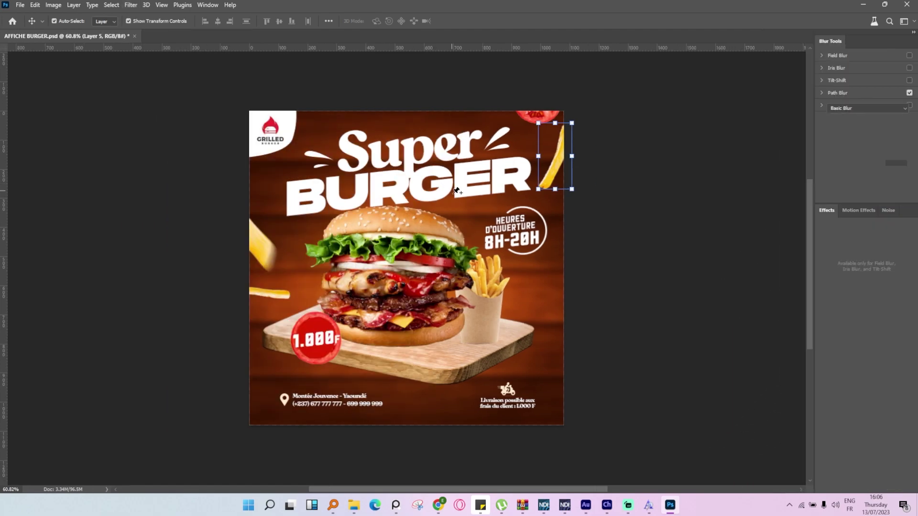
pyautogui.moveTo(433, 269); pyautogui.dragTo(378, 226)
pyautogui.moveTo(406, 269); pyautogui.dragTo(548, 183)
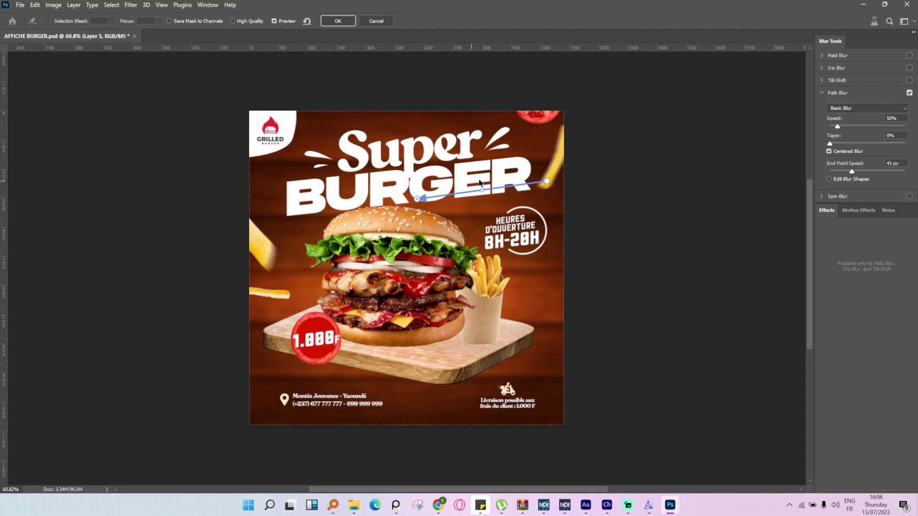
pyautogui.press('Return')
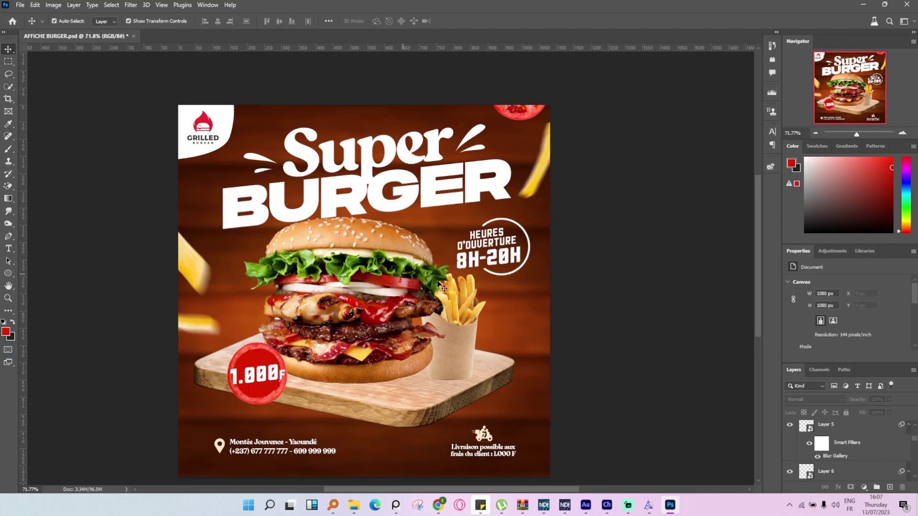
# - Apply a Gaussian Blur with a 3.7 px radius to the tomato slice at the poster's top edge
pyautogui.click(525, 114)
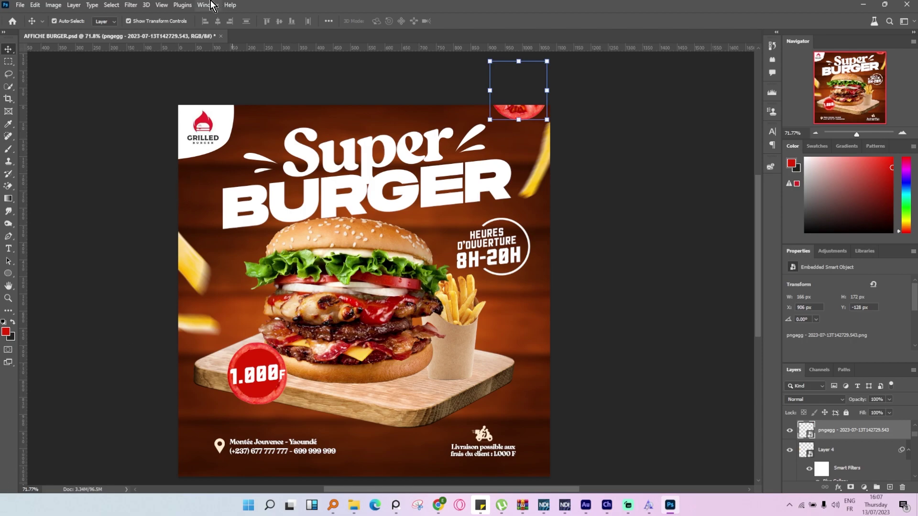
pyautogui.click(131, 6)
pyautogui.moveTo(229, 131)
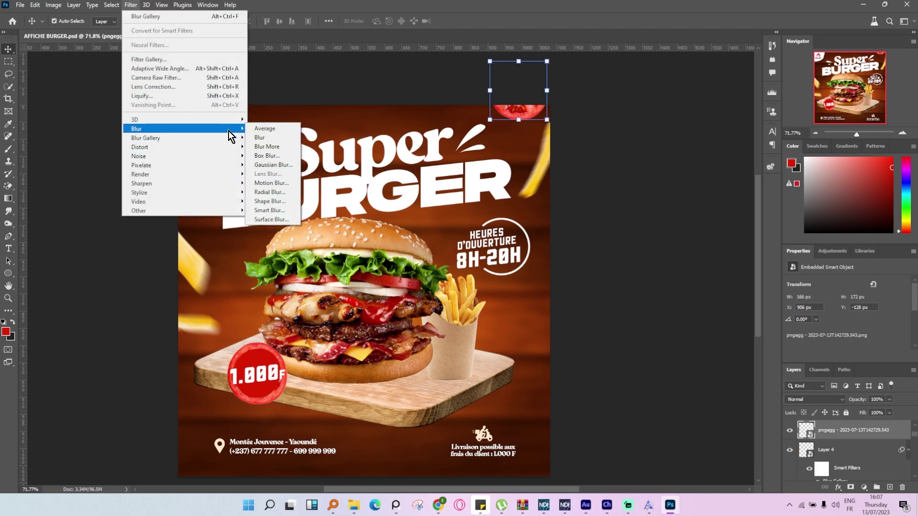
pyautogui.click(273, 164)
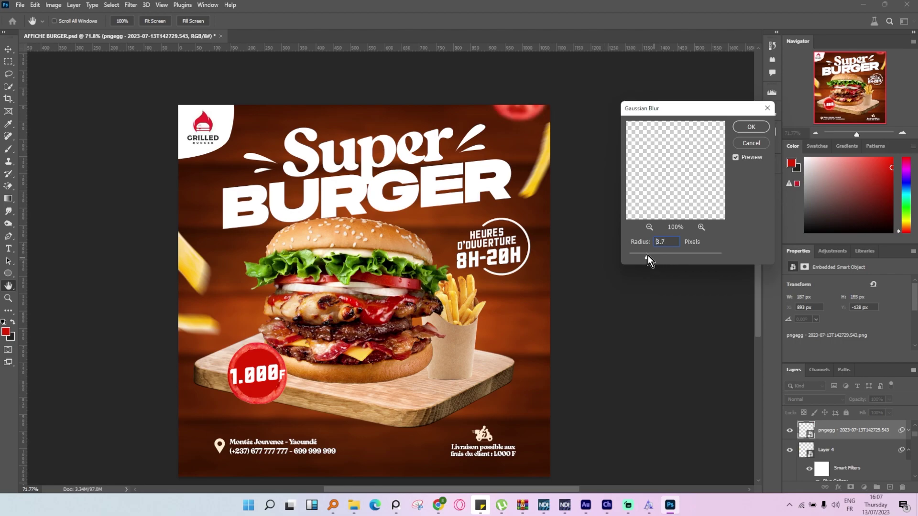
pyautogui.click(749, 127)
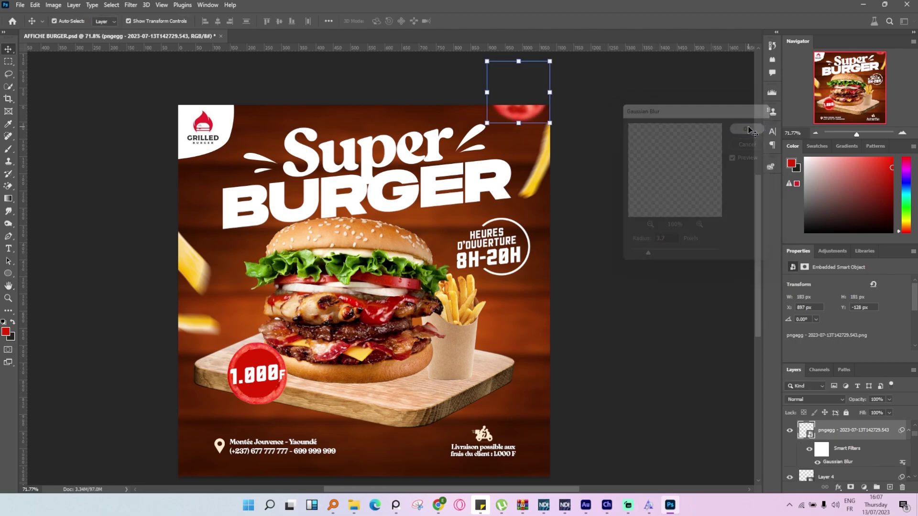
# - Change the text colour of the "Super" title to yellow #ffc209
pyautogui.click(416, 154)
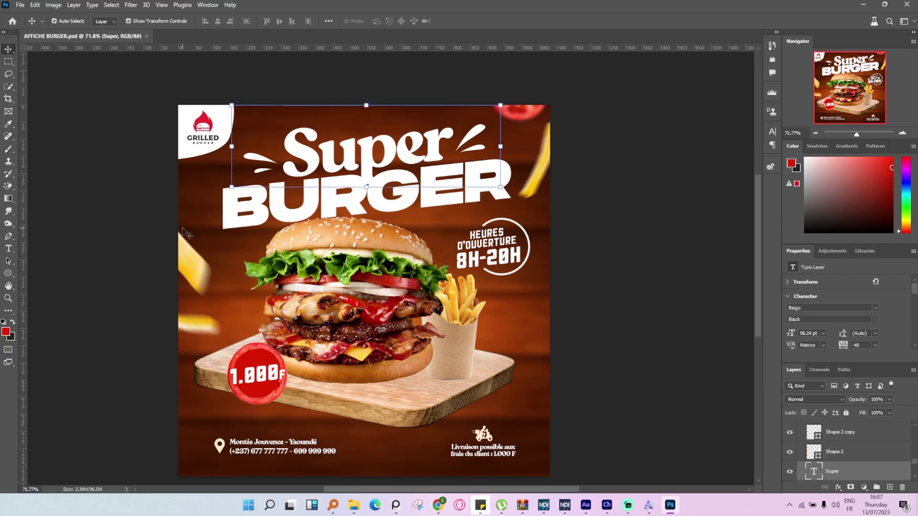
pyautogui.click(8, 248)
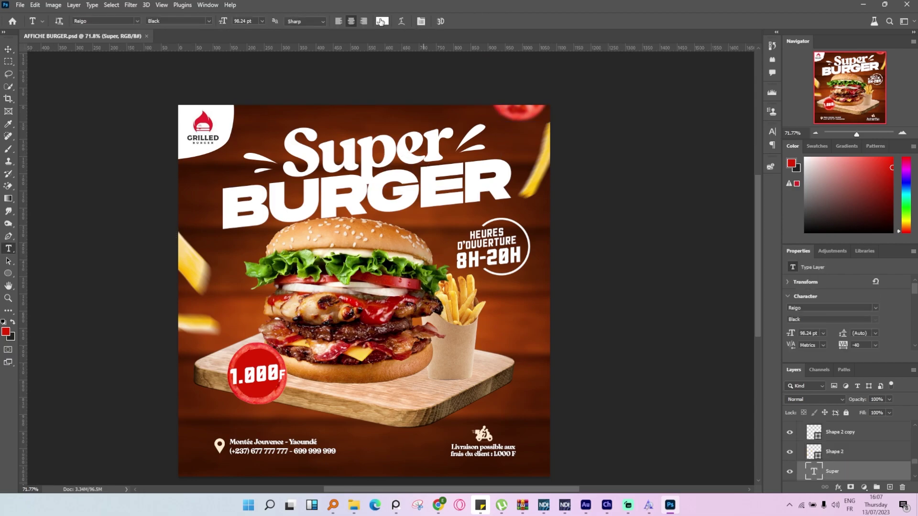
pyautogui.click(382, 21)
pyautogui.click(732, 395)
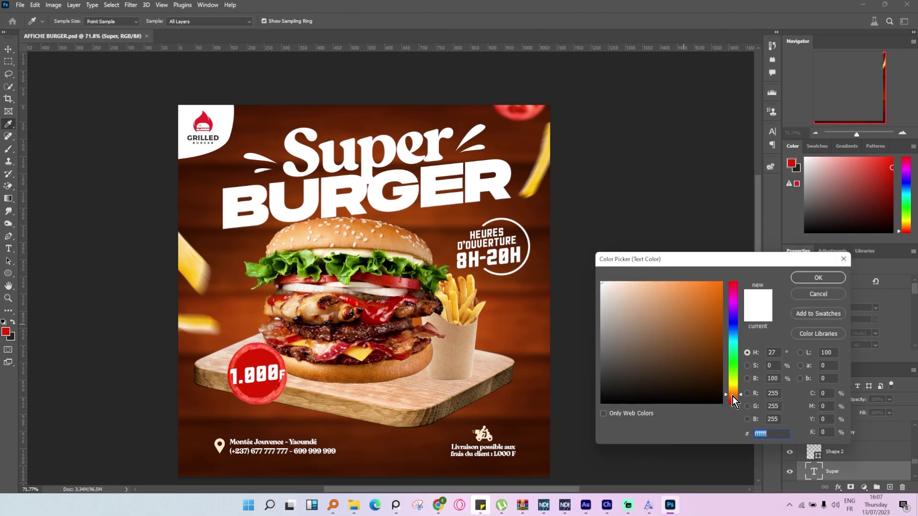
pyautogui.click(733, 388)
pyautogui.click(719, 282)
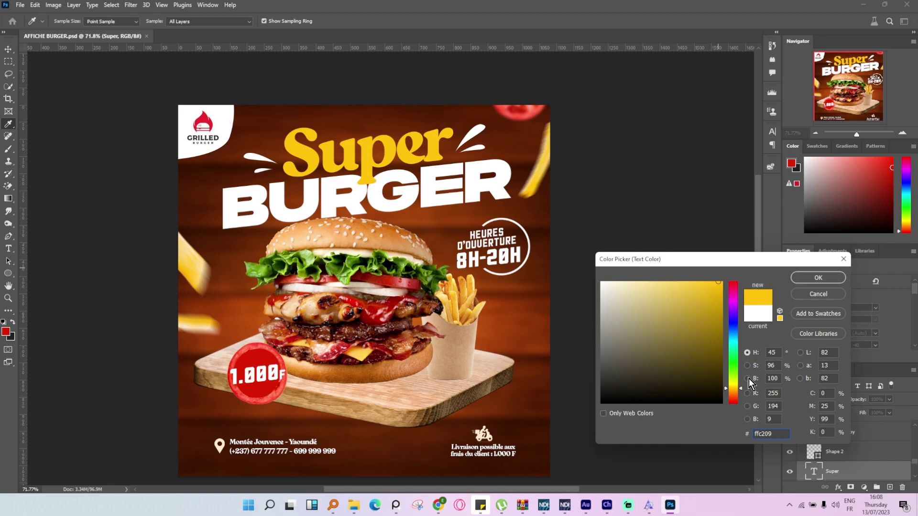
pyautogui.click(816, 280)
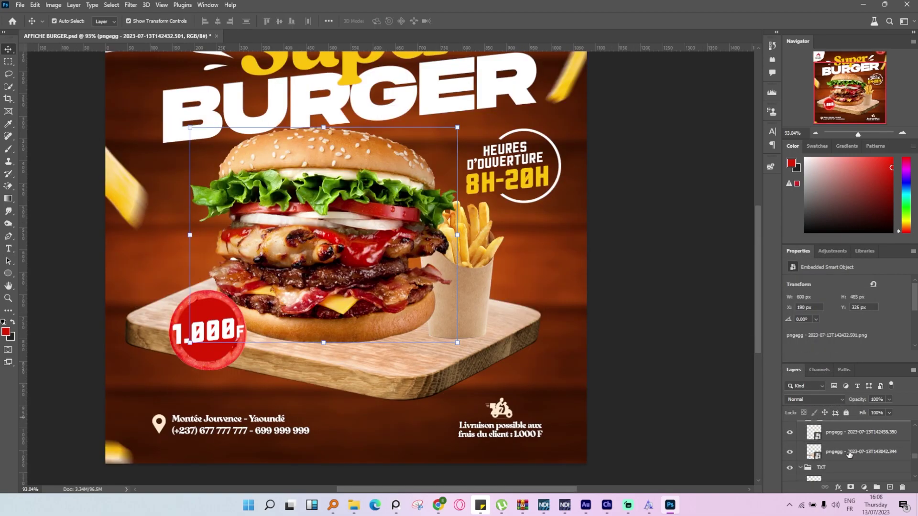
# - Add a new empty layer directly above the fries box layer and beneath the burger layer
pyautogui.click(848, 453)
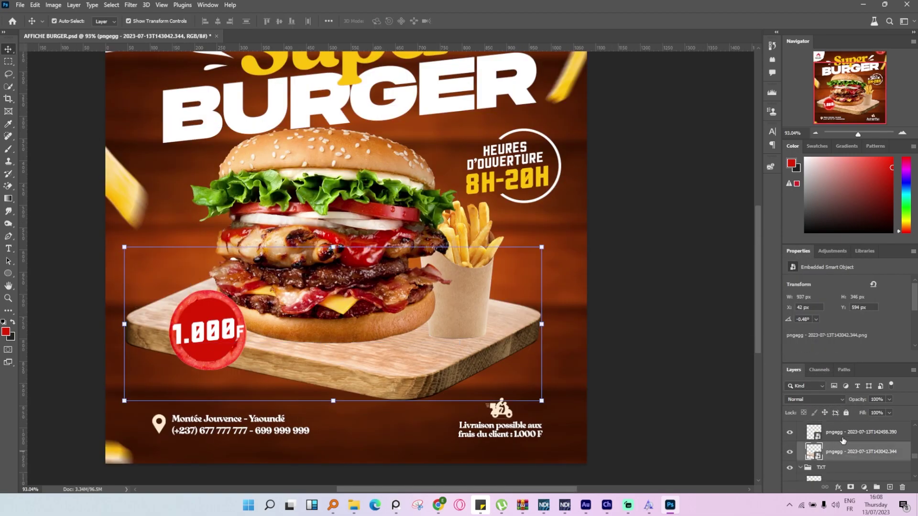
pyautogui.scroll(1, 843, 440)
pyautogui.click(845, 440)
pyautogui.click(841, 455)
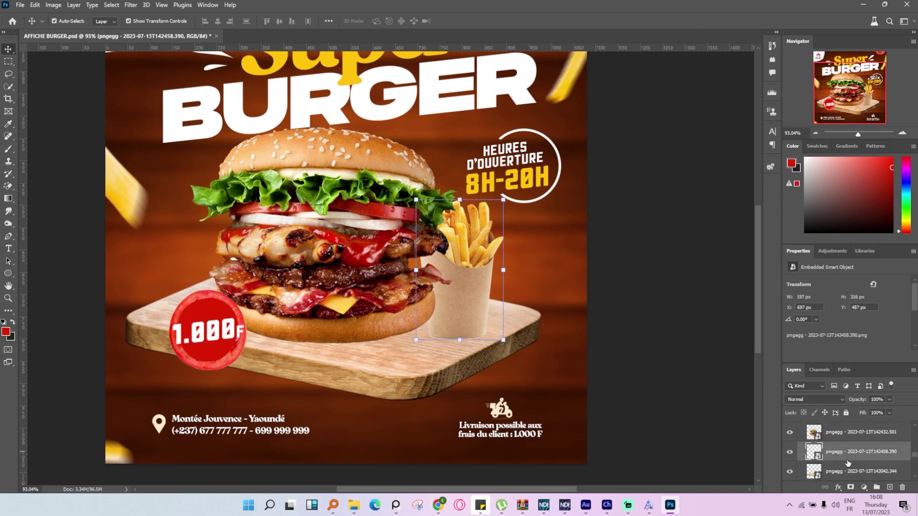
pyautogui.click(889, 486)
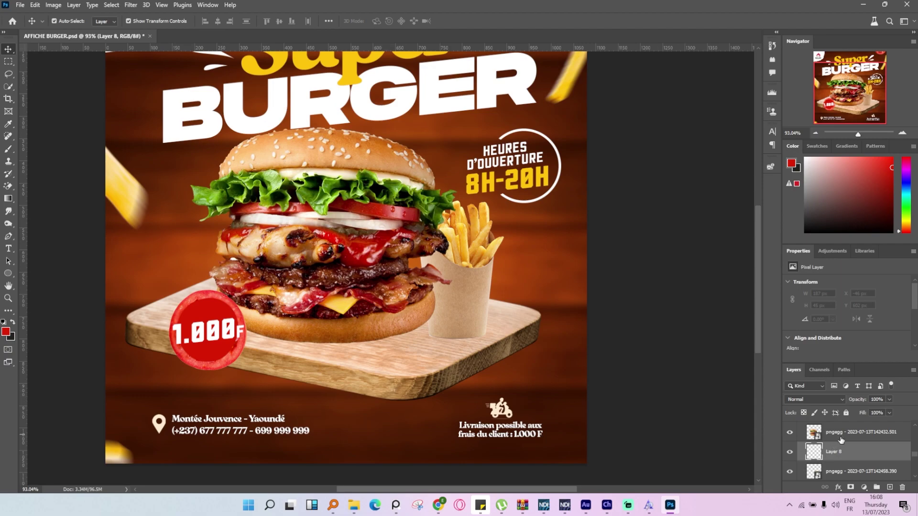
# - Flatten the Soft Round brush into a narrow ellipse tilted at 19°
pyautogui.press('b')
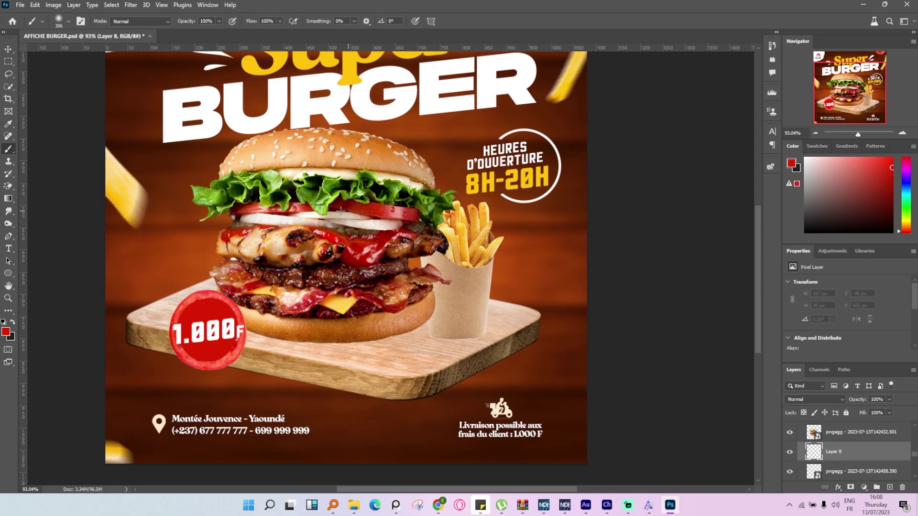
pyautogui.rightClick(320, 210)
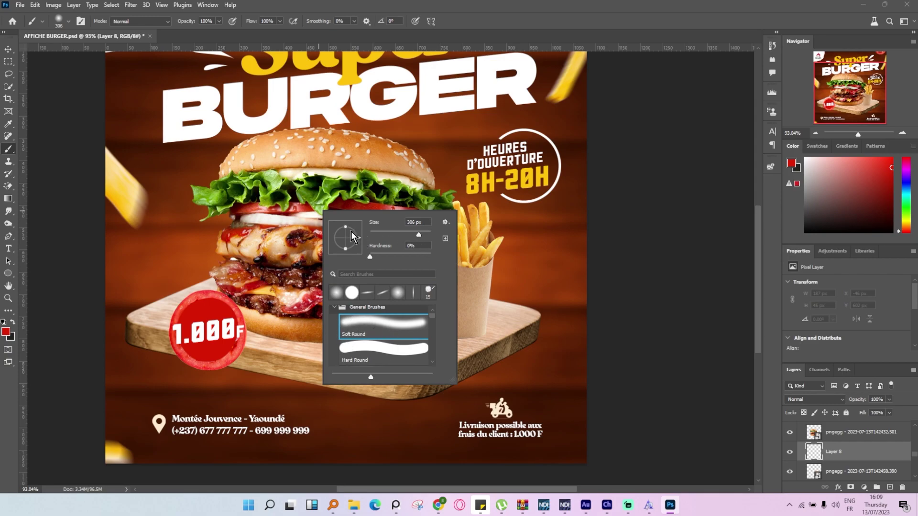
pyautogui.moveTo(346, 228); pyautogui.dragTo(361, 242)
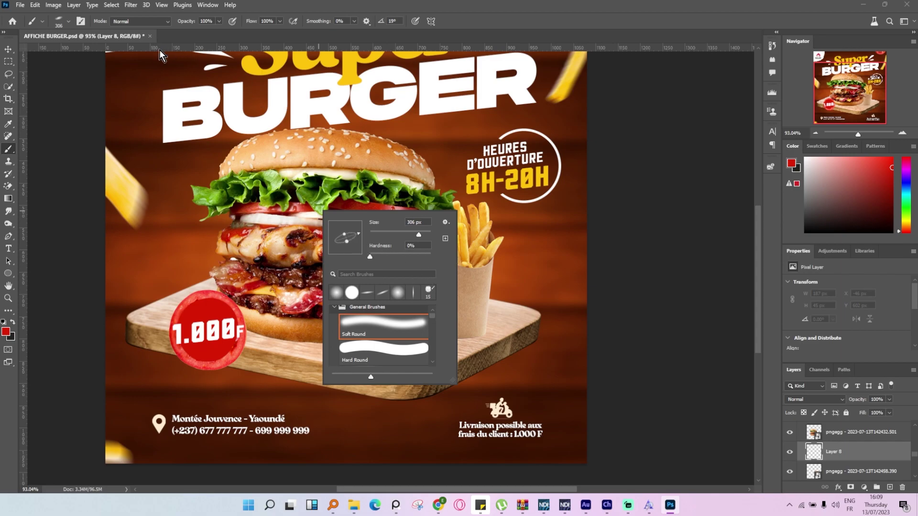
# - Set the foreground colour to near-black for painting with the brush
pyautogui.click(6, 333)
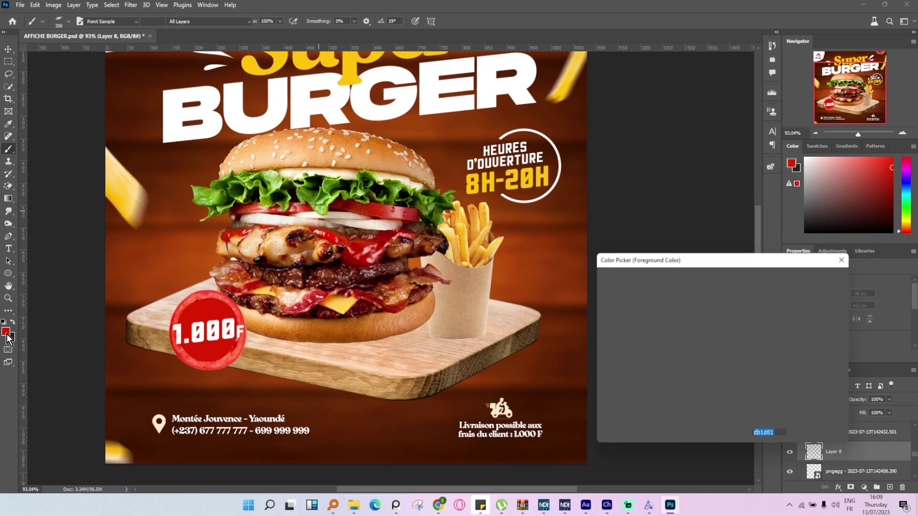
pyautogui.moveTo(693, 339)
pyautogui.mouseDown()
pyautogui.moveTo(711, 351)
pyautogui.moveTo(710, 371)
pyautogui.moveTo(632, 372)
pyautogui.moveTo(623, 381)
pyautogui.moveTo(608, 364)
pyautogui.moveTo(590, 389)
pyautogui.mouseUp()
pyautogui.click(818, 277)
pyautogui.press('b')
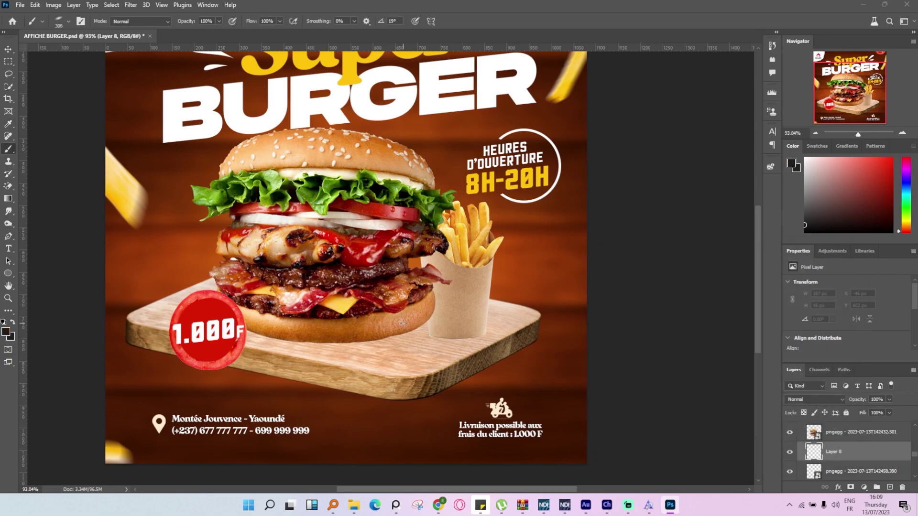
# - Paint a soft shadow on the wooden board under the burger with the brush at 171 px and 25% opacity
pyautogui.rightClick(403, 324)
pyautogui.moveTo(514, 343); pyautogui.dragTo(462, 344)
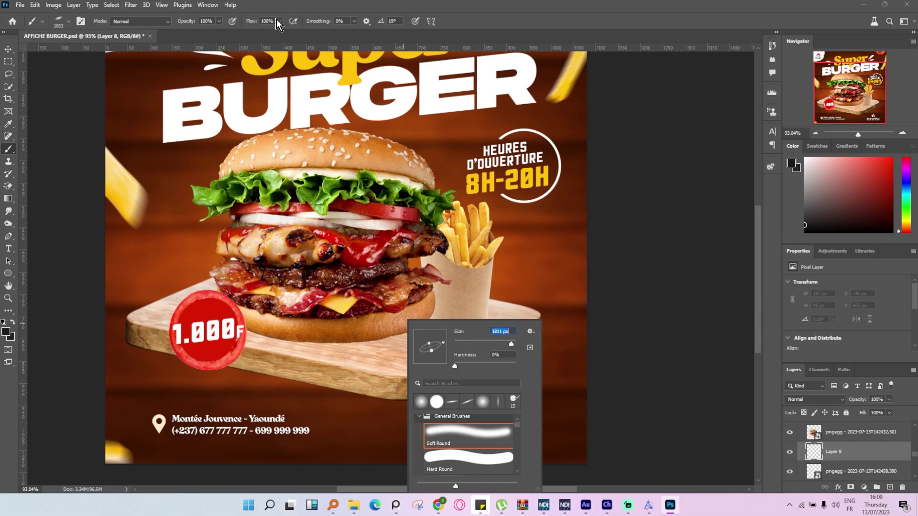
pyautogui.click(220, 22)
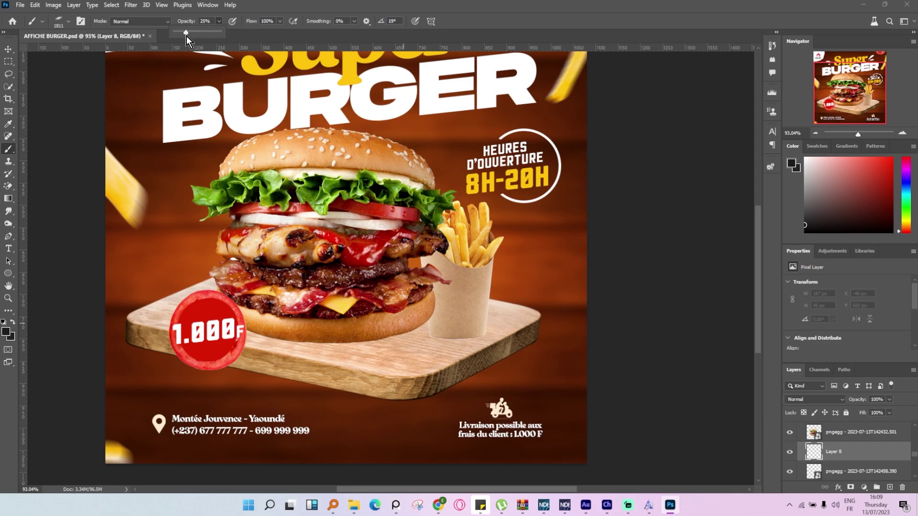
pyautogui.rightClick(369, 320)
pyautogui.moveTo(230, 326)
pyautogui.mouseDown()
pyautogui.moveTo(319, 340)
pyautogui.moveTo(335, 325)
pyautogui.moveTo(373, 327)
pyautogui.moveTo(357, 333)
pyautogui.moveTo(325, 319)
pyautogui.moveTo(394, 325)
pyautogui.moveTo(349, 326)
pyautogui.moveTo(377, 337)
pyautogui.mouseUp()
pyautogui.hotkey('ctrl', 'z')
pyautogui.moveTo(292, 326); pyautogui.dragTo(306, 325)
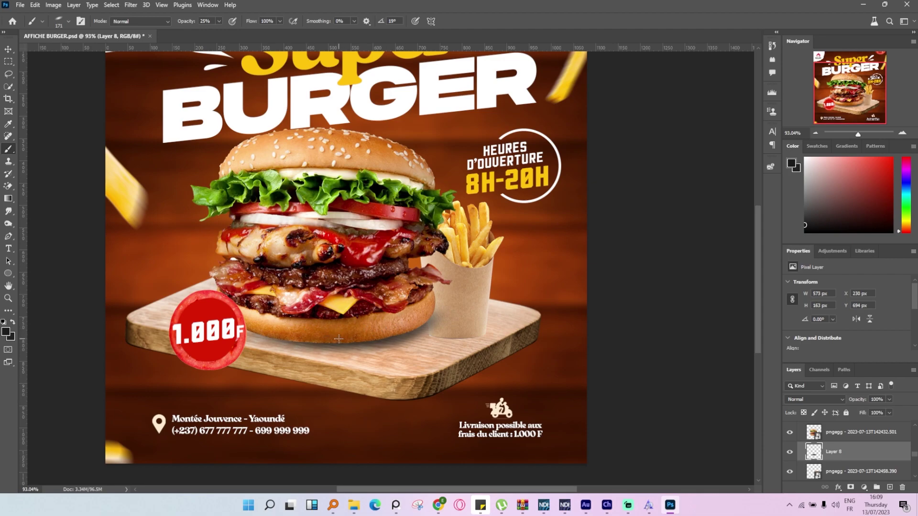
pyautogui.scroll(7, 394, 333)
pyautogui.moveTo(271, 326); pyautogui.dragTo(533, 368)
# - Try to extend the soft shadow around the base of the fries box on the burger shadow layer
pyautogui.moveTo(462, 329); pyautogui.dragTo(583, 345)
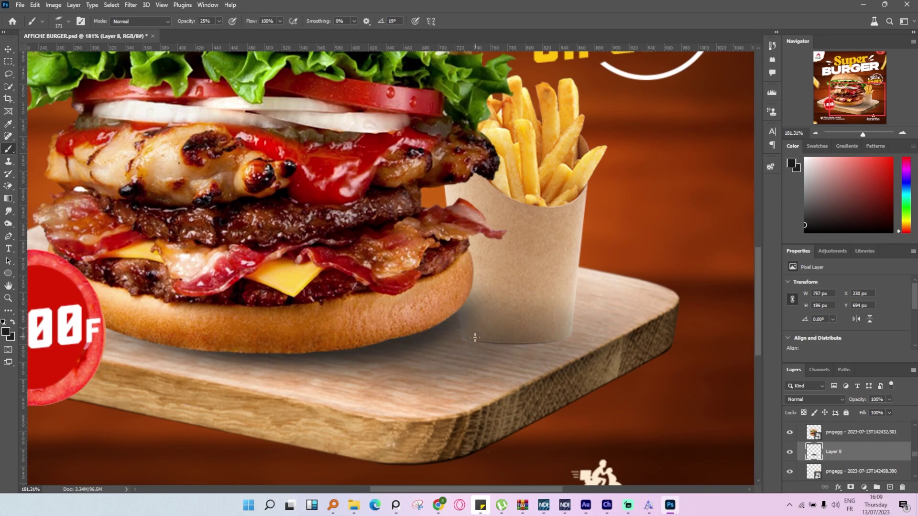
pyautogui.click(492, 338)
pyautogui.click(495, 337)
pyautogui.hotkey('ctrl', 'z')
pyautogui.hotkey('ctrl', 'z')
pyautogui.hotkey('ctrl', 'z')
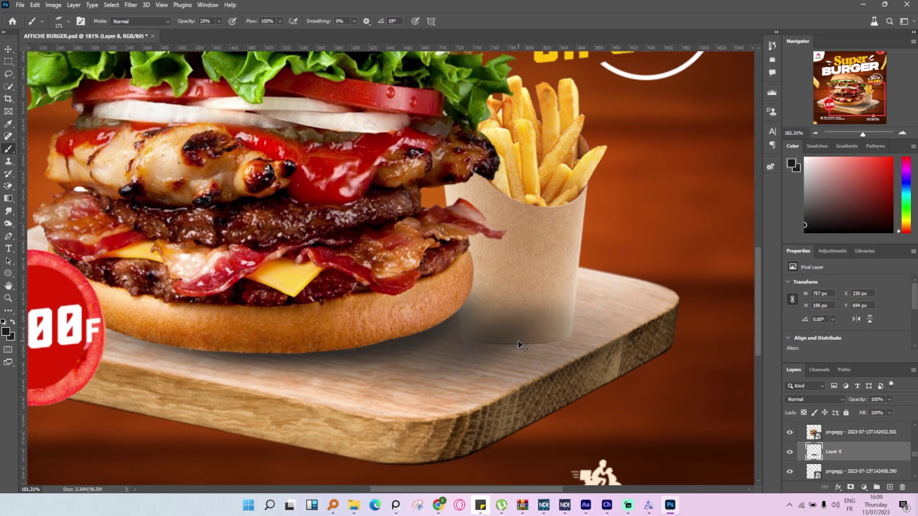
pyautogui.hotkey('ctrl', 'z')
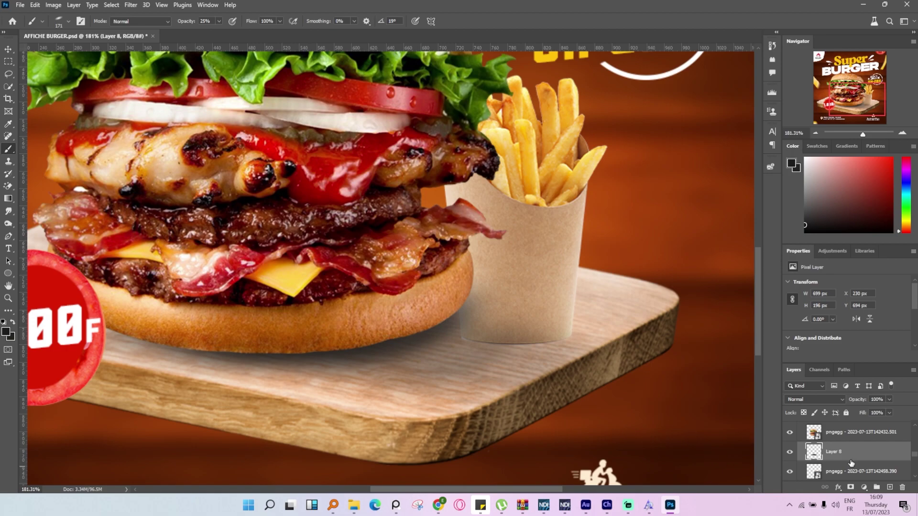
# - Add a new empty layer and place it directly below the wooden board layer
pyautogui.scroll(5, 851, 463)
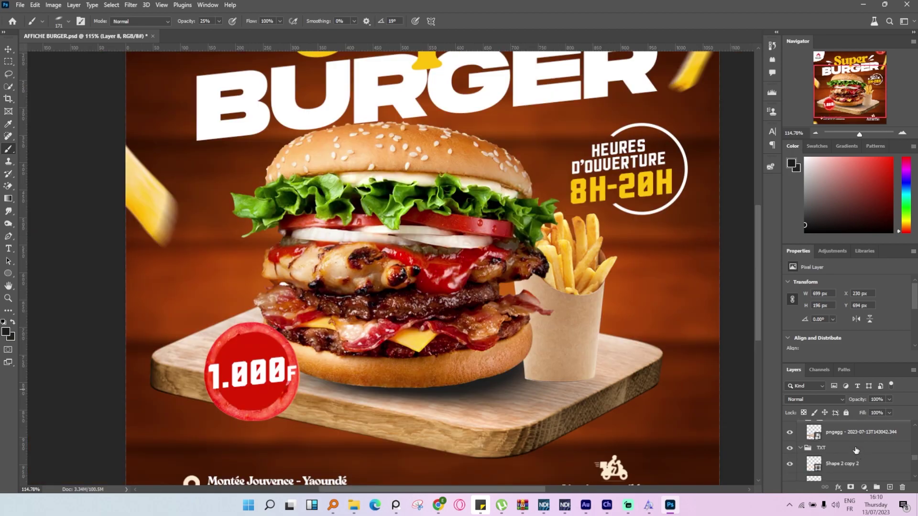
pyautogui.click(856, 449)
pyautogui.click(868, 435)
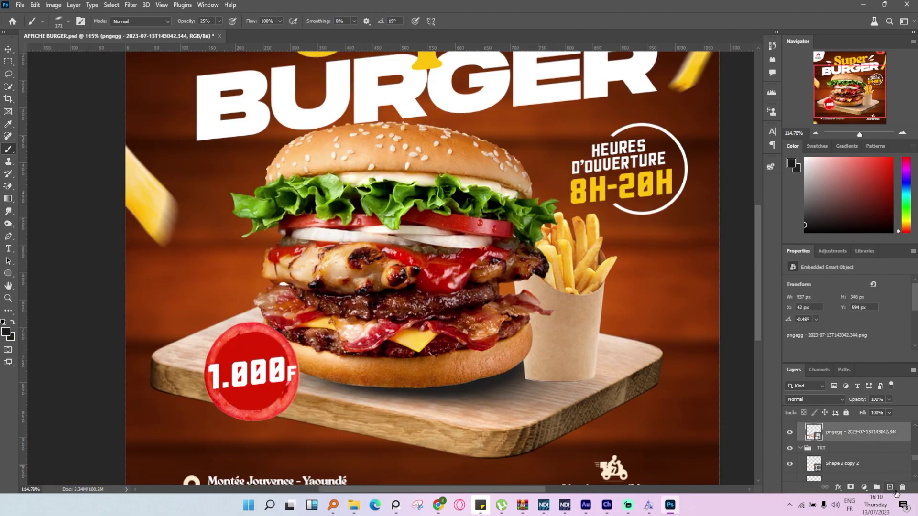
pyautogui.click(890, 487)
pyautogui.moveTo(834, 451); pyautogui.dragTo(844, 476)
# - Try to paint a shadow under the fries box with the 171 px brush, moving its layer above the wooden board
pyautogui.click(561, 381)
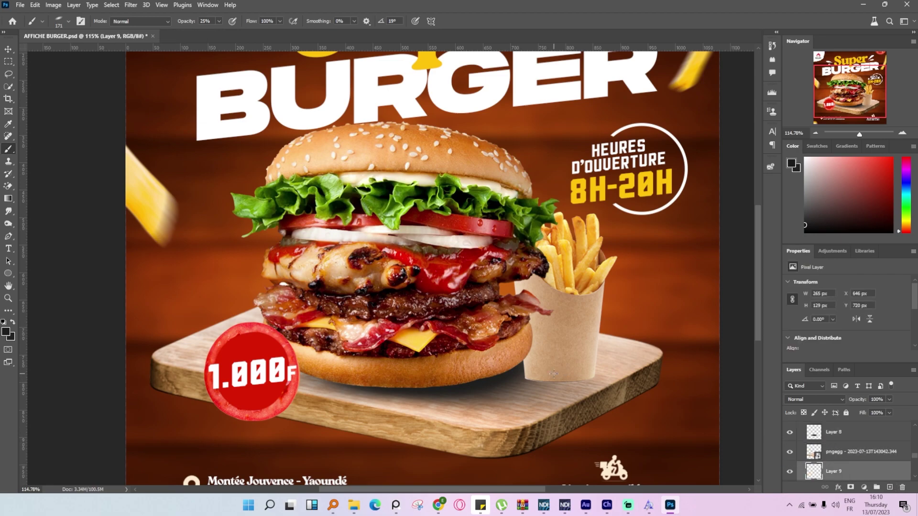
pyautogui.moveTo(522, 377); pyautogui.dragTo(629, 413)
pyautogui.hotkey('ctrl', 'z')
pyautogui.moveTo(835, 472); pyautogui.dragTo(842, 446)
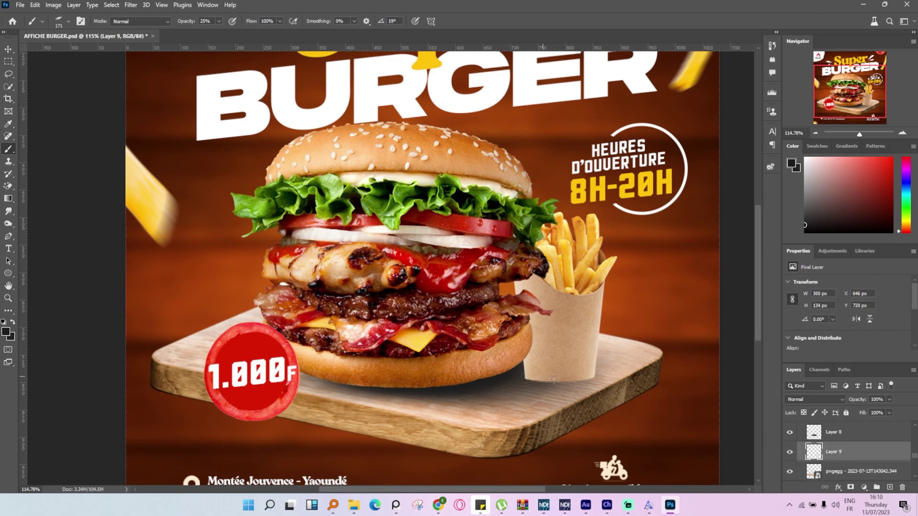
pyautogui.hotkey('ctrl', 'z')
pyautogui.hotkey('ctrl', 'z')
# - Paint a soft shadow under the fries box with the brush reduced to 81 px, on a separate layer above the wooden board
pyautogui.rightClick(590, 371)
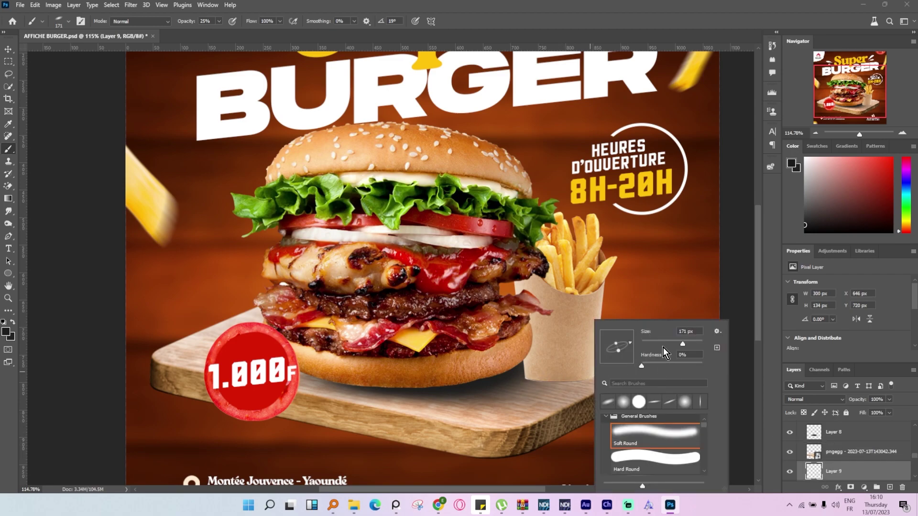
pyautogui.click(521, 377)
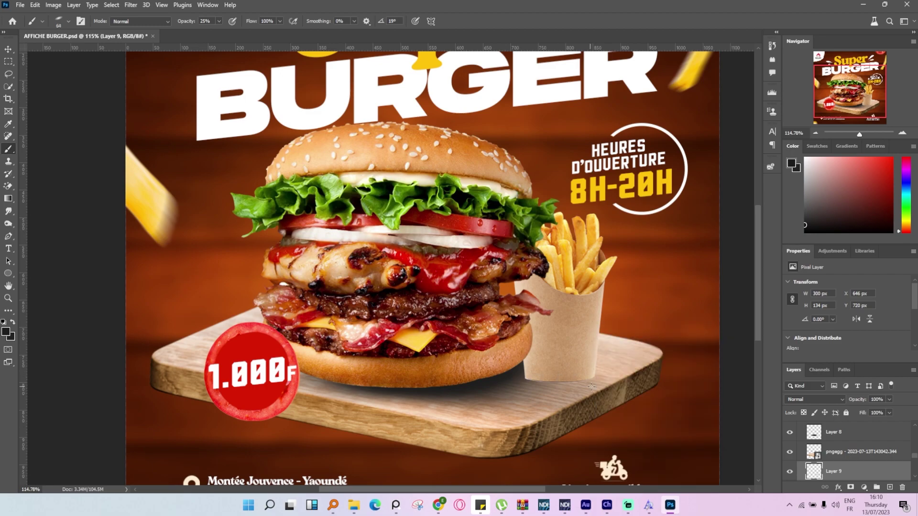
pyautogui.scroll(3, 593, 386)
pyautogui.rightClick(638, 373)
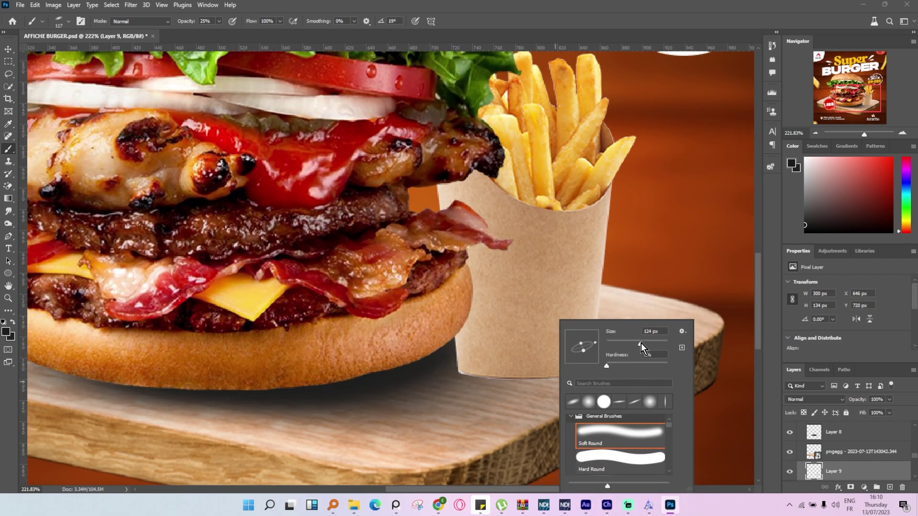
pyautogui.click(525, 366)
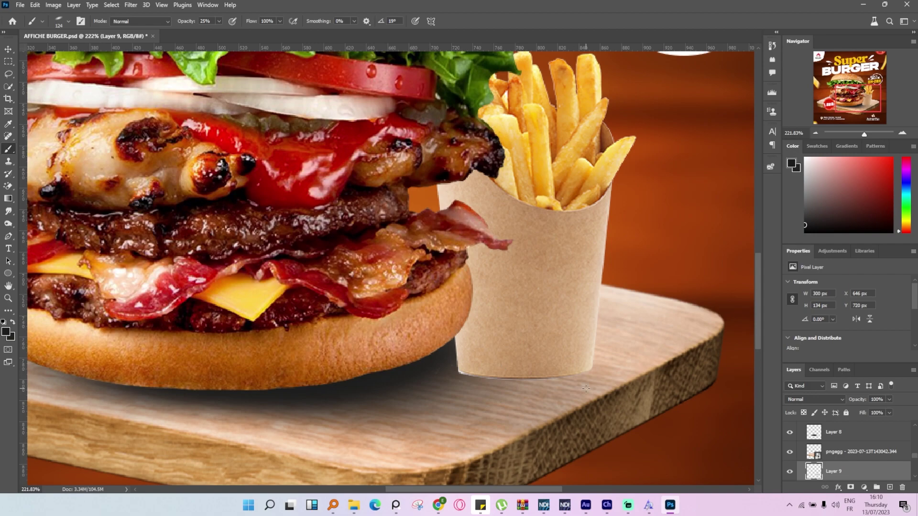
pyautogui.moveTo(845, 468); pyautogui.dragTo(842, 443)
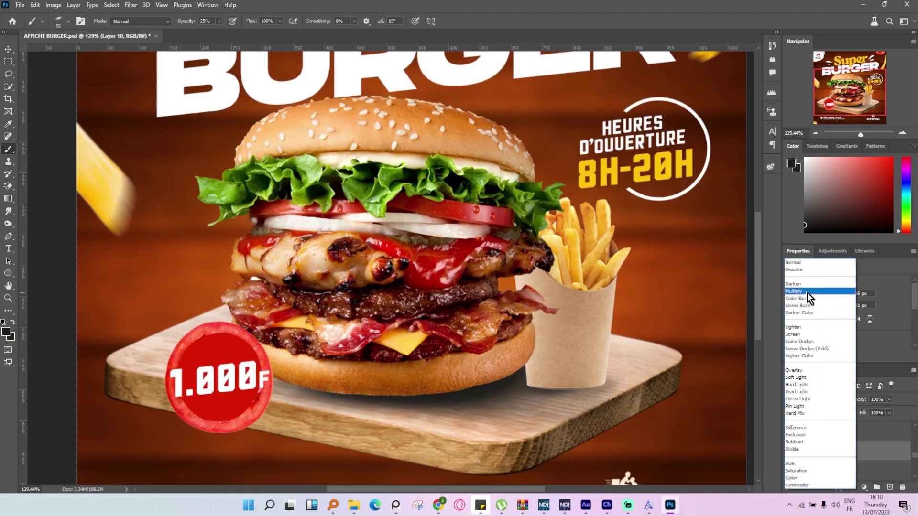
# - Set the blend mode of both the fries box shadow layer and the burger shadow layer to Multiply
pyautogui.click(808, 293)
pyautogui.click(8, 48)
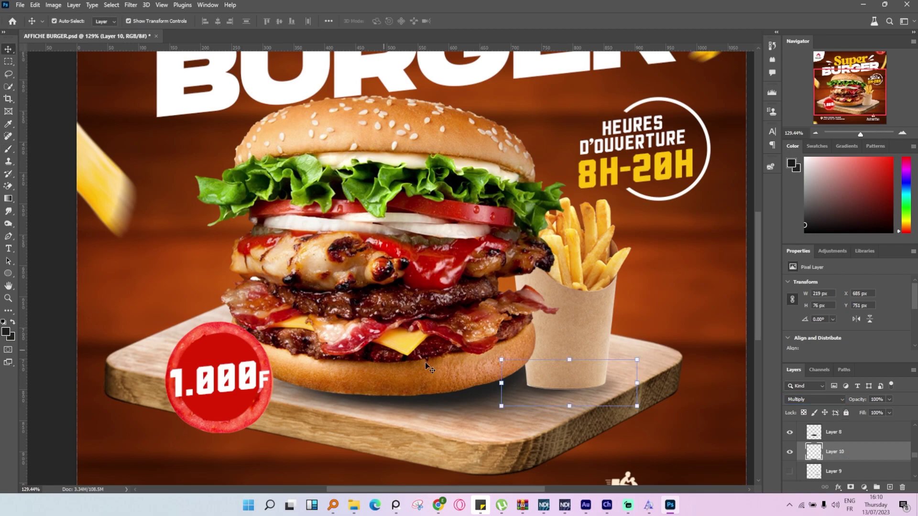
pyautogui.click(794, 431)
pyautogui.click(818, 400)
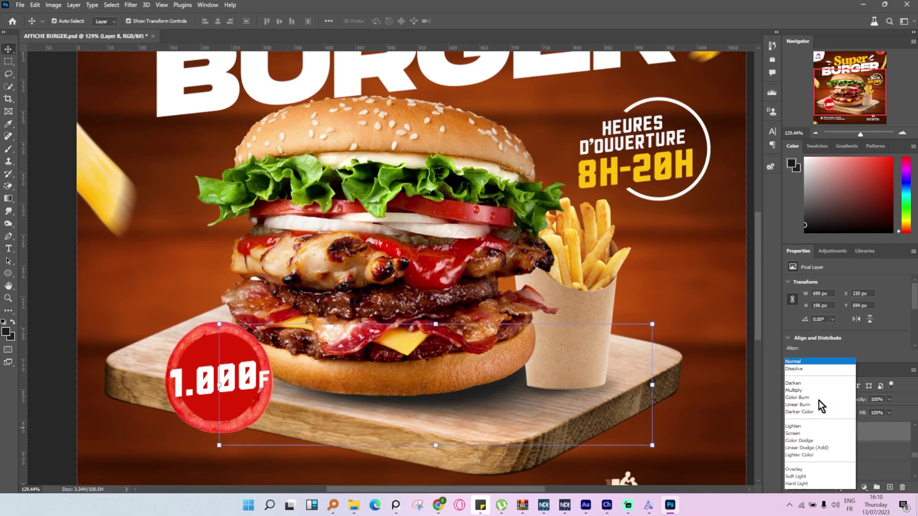
pyautogui.click(813, 291)
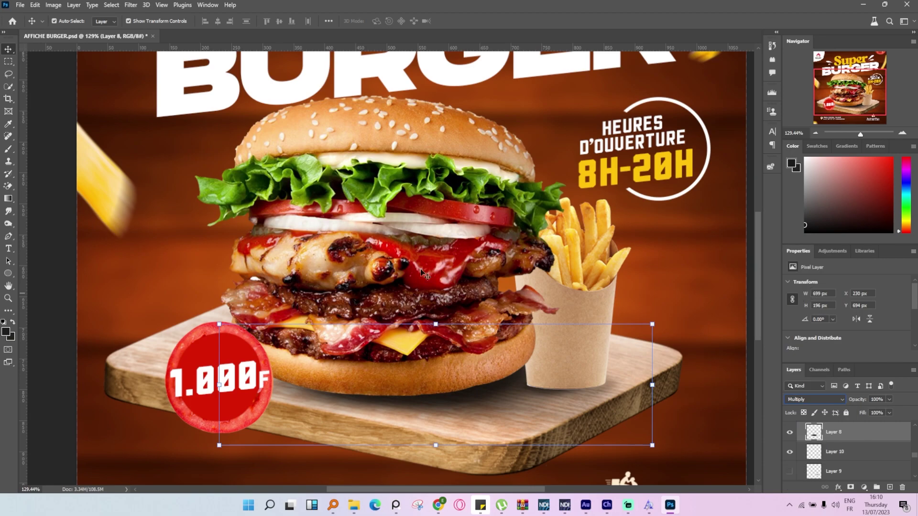
pyautogui.click(45, 248)
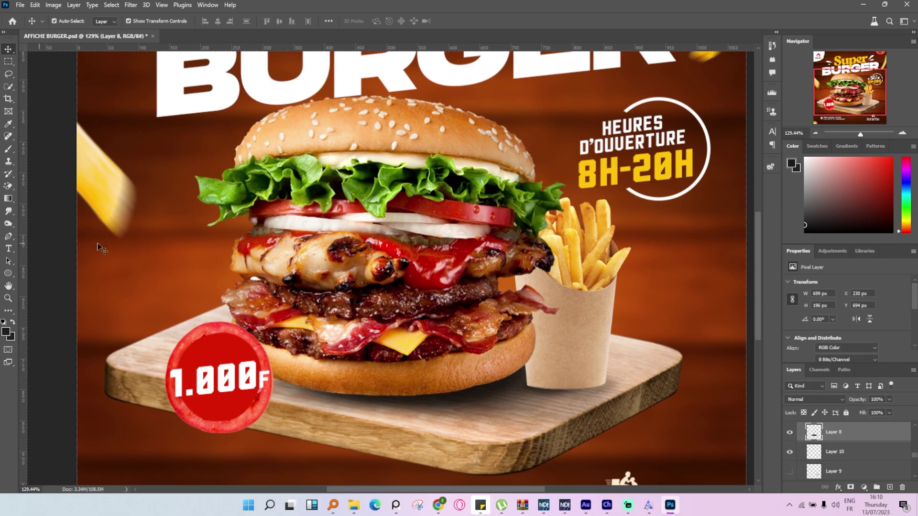
# - Add a new empty layer directly above the Soft Light background rectangle, beneath the BURGER title layer
pyautogui.scroll(-6, 248, 260)
pyautogui.scroll(7, 248, 246)
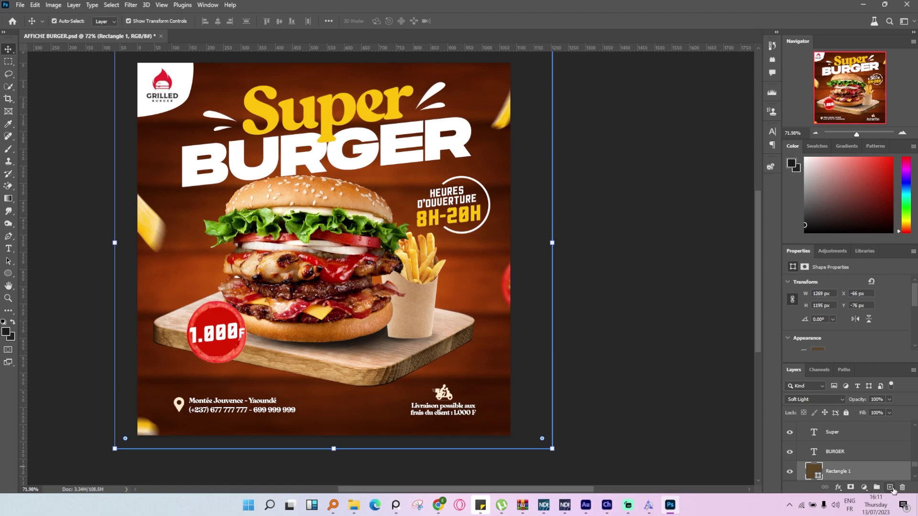
pyautogui.click(890, 487)
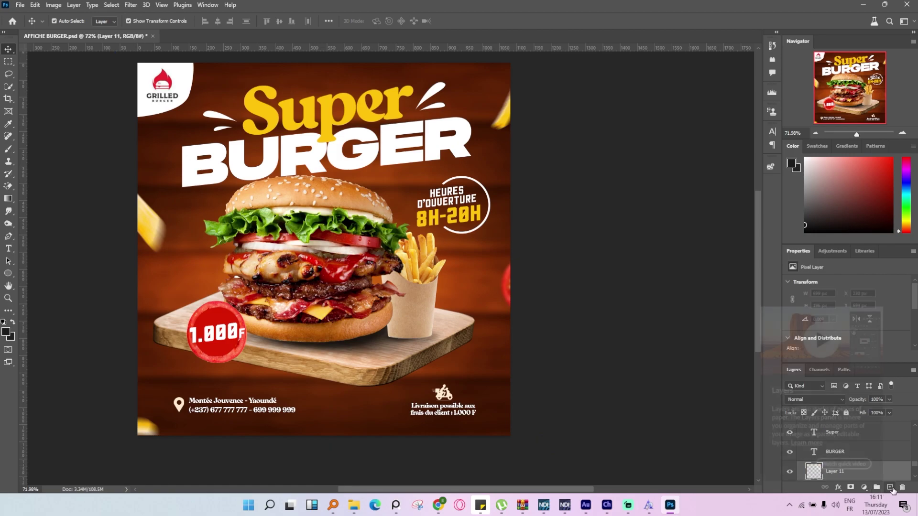
# - Paint dark brown sampled from the background across the poster's lower part with a 432 px Soft Round brush at 25% opacity
pyautogui.press('b')
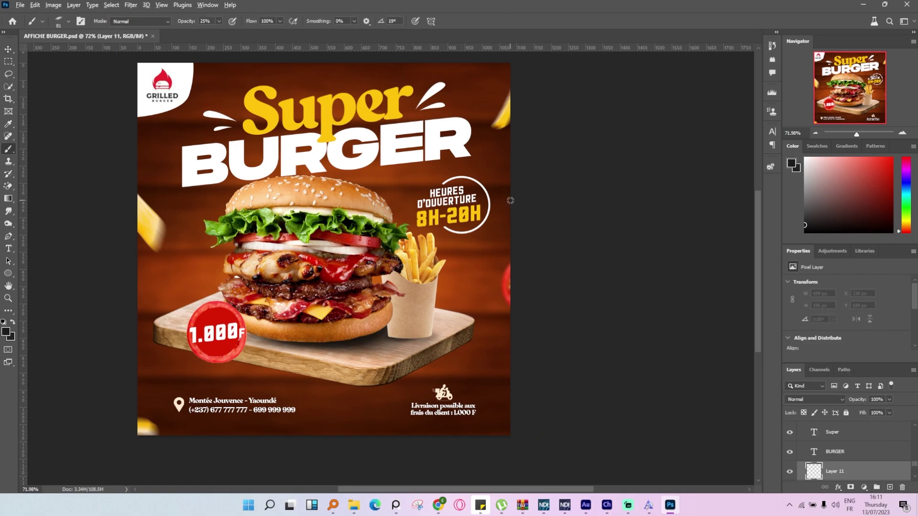
pyautogui.scroll(-5, 473, 295)
pyautogui.scroll(5, 368, 246)
pyautogui.rightClick(368, 247)
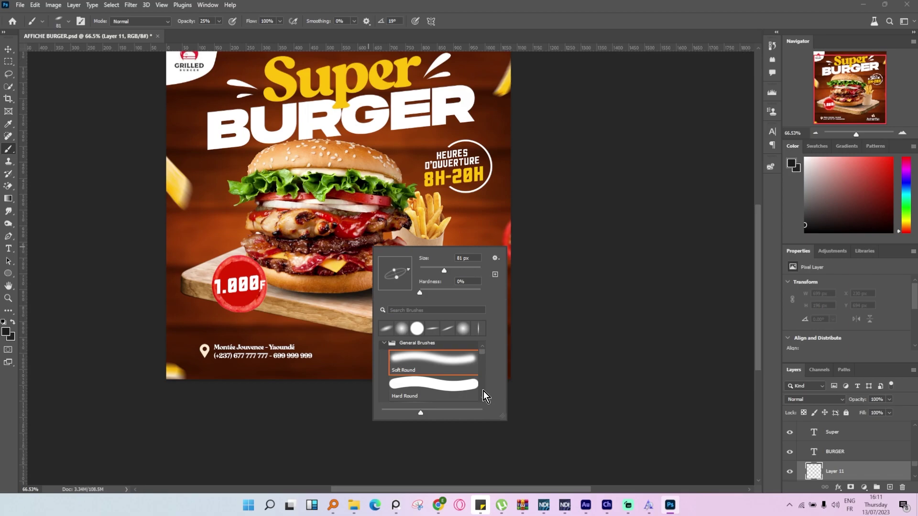
pyautogui.moveTo(450, 271); pyautogui.dragTo(467, 270)
pyautogui.click(414, 353)
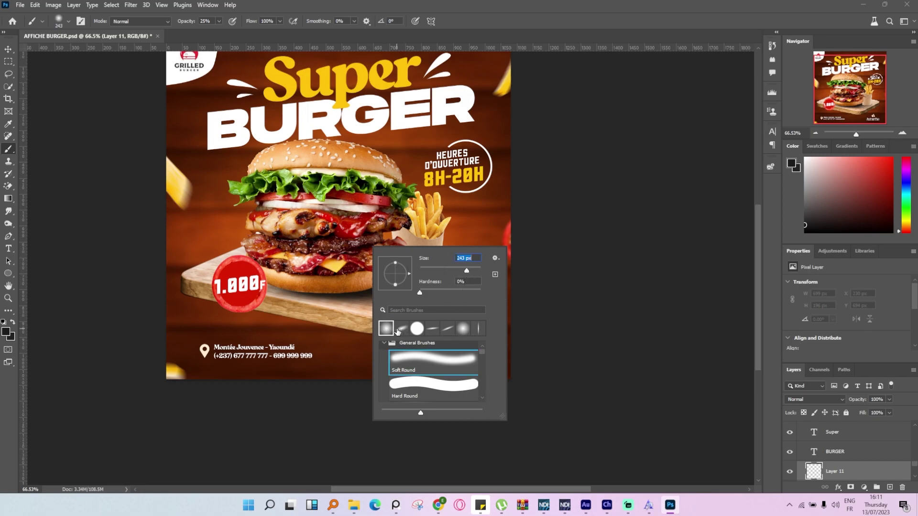
pyautogui.press('Return')
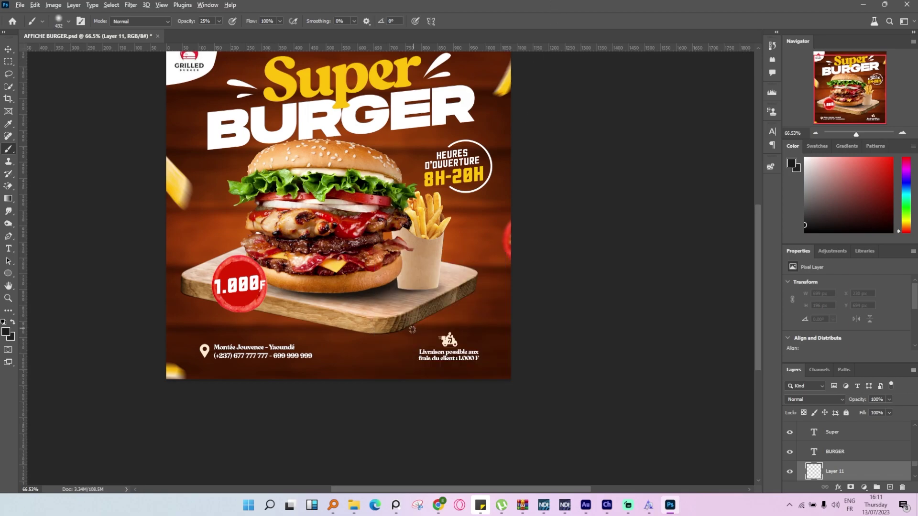
pyautogui.keyDown('alt'); pyautogui.click(381, 365); pyautogui.keyUp('alt')
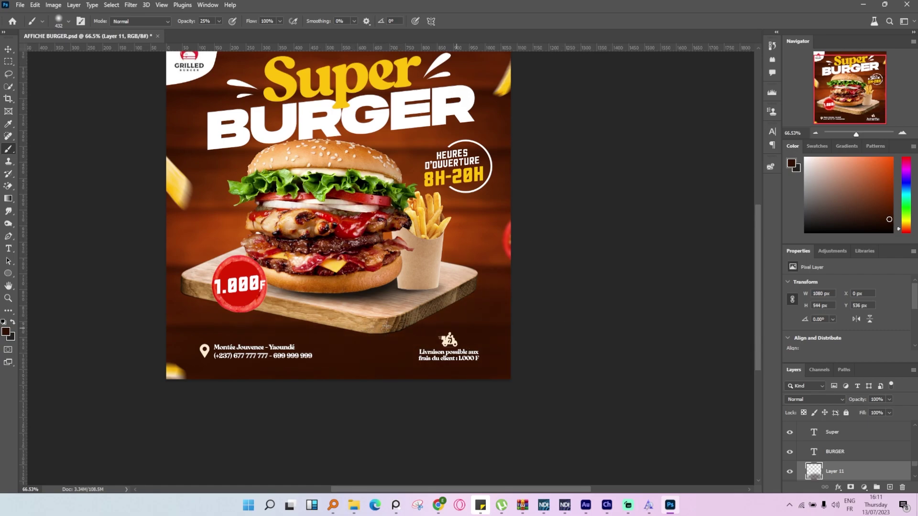
pyautogui.scroll(-6, 360, 313)
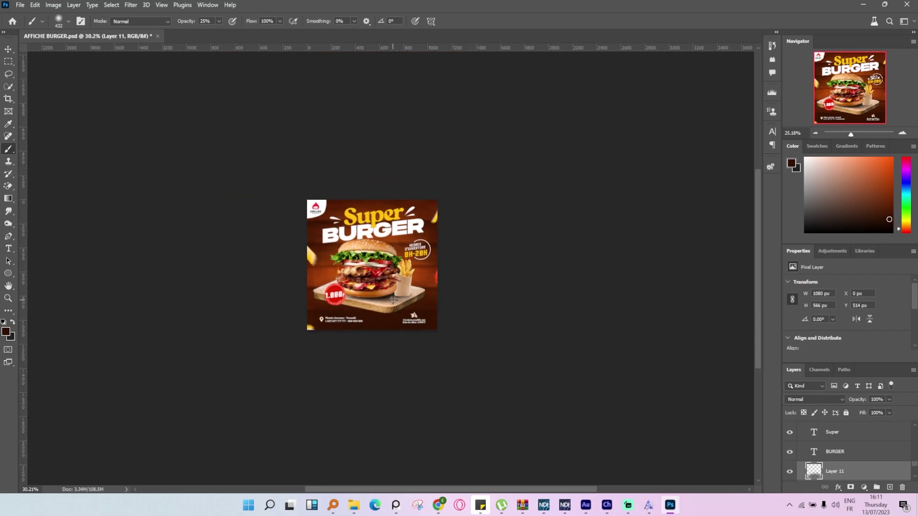
# - Move the blurred fry at the poster's left edge down toward the front of the wooden board
pyautogui.scroll(6, 405, 312)
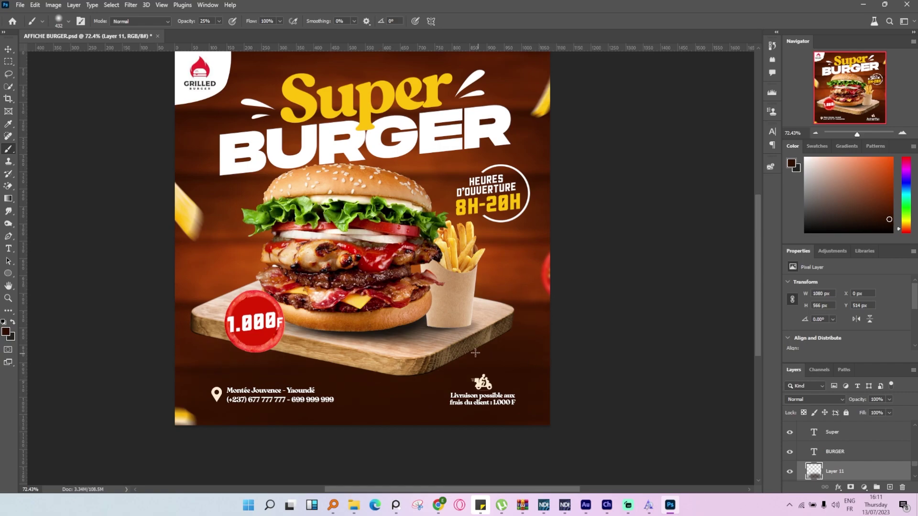
pyautogui.scroll(-3, 338, 249)
pyautogui.scroll(3, 314, 218)
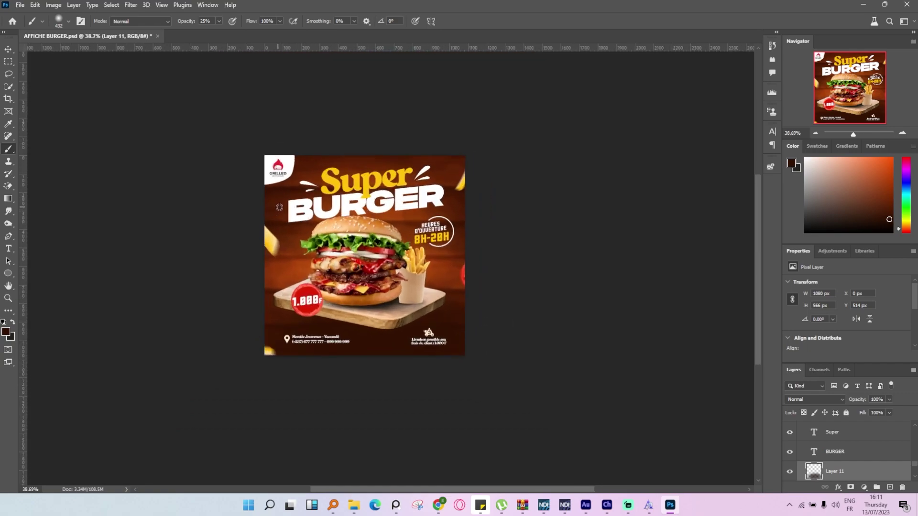
pyautogui.click(8, 49)
pyautogui.click(233, 268)
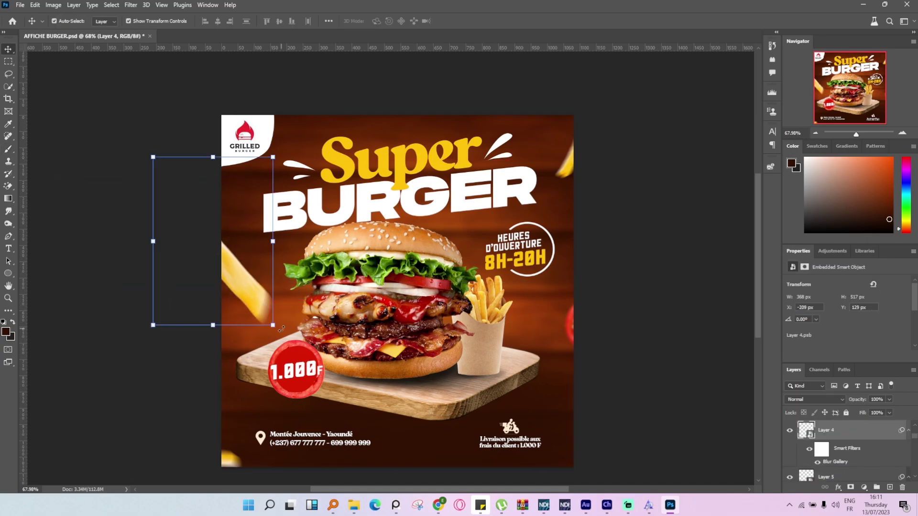
pyautogui.moveTo(233, 268); pyautogui.dragTo(414, 428)
# - Slightly reduce the Super BURGER title and enlarge the fries box beside the burger
pyautogui.scroll(5, 507, 384)
pyautogui.click(435, 287)
pyautogui.scroll(-5, 506, 286)
pyautogui.scroll(4, 292, 201)
pyautogui.click(277, 266)
pyautogui.scroll(-5, 292, 179)
pyautogui.scroll(4, 317, 198)
# - Place a copy of the right edge's blurred tomato slice over the poster's top edge, near the right corner
pyautogui.click(176, 203)
pyautogui.scroll(2, 221, 188)
pyautogui.click(188, 185)
pyautogui.scroll(-5, 168, 209)
pyautogui.moveTo(522, 297); pyautogui.dragTo(473, 93)
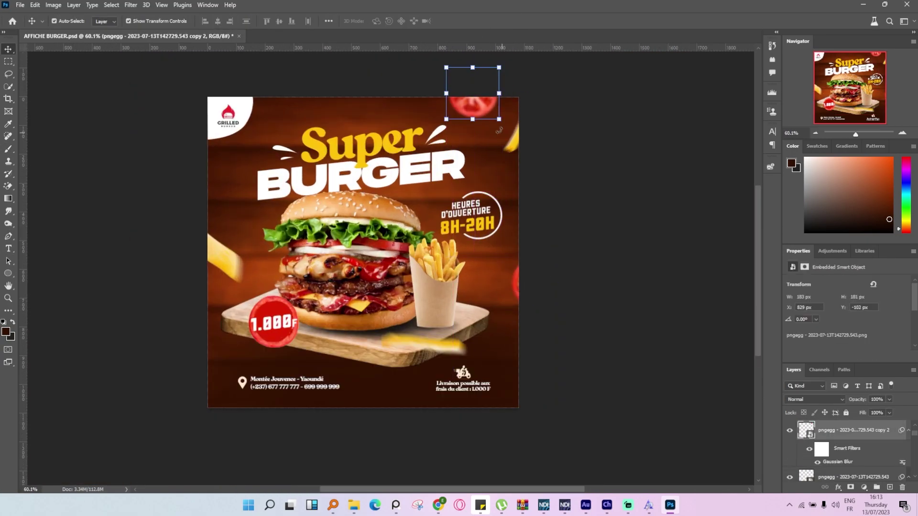
# - Add a Curves adjustment to the fries box, invert its mask, and brush the effect in locally
pyautogui.scroll(4, 431, 306)
pyautogui.click(468, 277)
pyautogui.click(833, 251)
pyautogui.click(823, 341)
pyautogui.hotkey('ctrl', 'i')
pyautogui.press('b')
pyautogui.scroll(4, 510, 215)
pyautogui.rightClick(558, 196)
pyautogui.press('v')
pyautogui.scroll(-6, 542, 239)
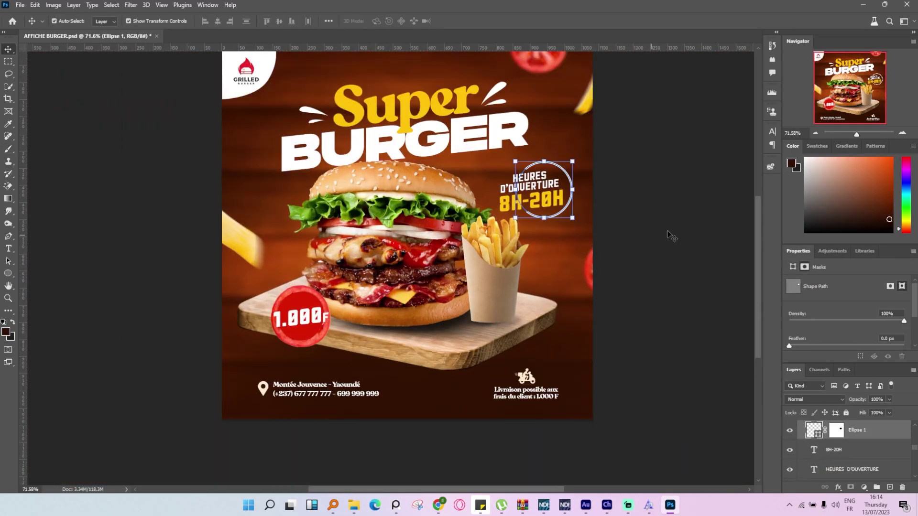
# - Select a line of poster text and open the character settings
pyautogui.scroll(5, 246, 71)
pyautogui.click(227, 127)
pyautogui.click(98, 172)
pyautogui.scroll(-6, 475, 266)
pyautogui.scroll(5, 354, 341)
pyautogui.moveTo(238, 334); pyautogui.dragTo(380, 334)
pyautogui.click(773, 132)
pyautogui.scroll(4, 517, 306)
# - Brush white on the Curves mask along the lower edge of the fries box
pyautogui.press('b')
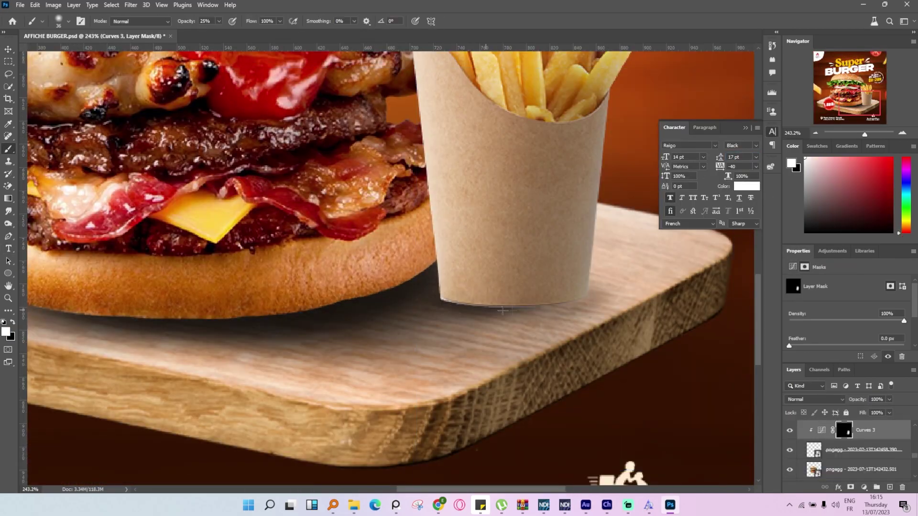
pyautogui.scroll(-6, 502, 296)
pyautogui.click(495, 311)
# - Move the 1.000F price badge in front of the fries box and center the red disc inside its tomato ring
pyautogui.moveTo(340, 287); pyautogui.dragTo(328, 270)
pyautogui.click(475, 22)
pyautogui.scroll(6, 330, 349)
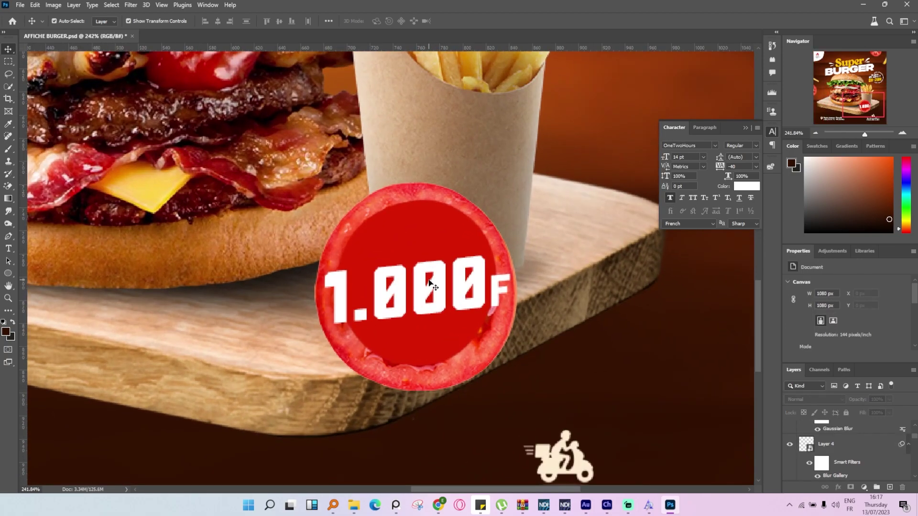
pyautogui.moveTo(433, 233); pyautogui.dragTo(431, 241)
pyautogui.click(435, 286)
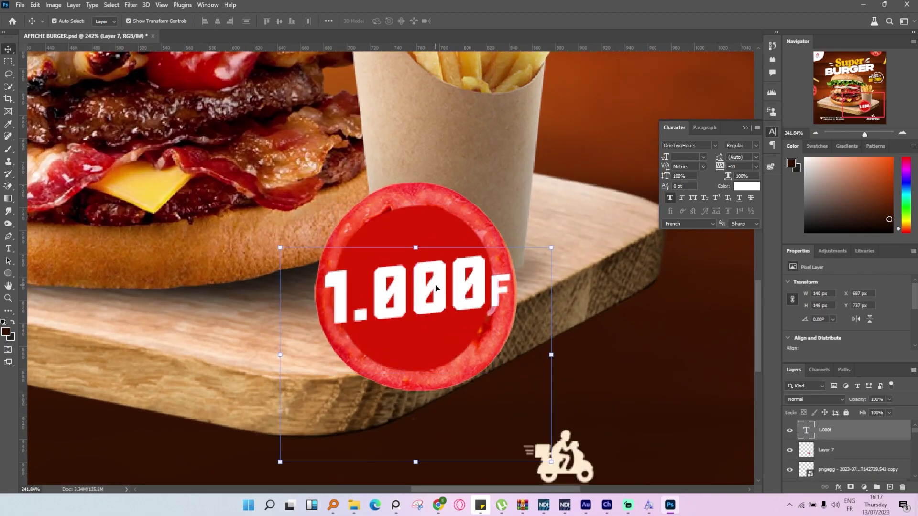
pyautogui.scroll(-7, 435, 287)
pyautogui.click(536, 265)
# - Place the fire-burning-hot-sparks image from the Downloads folder into the poster as the topmost layer
pyautogui.scroll(-3, 535, 265)
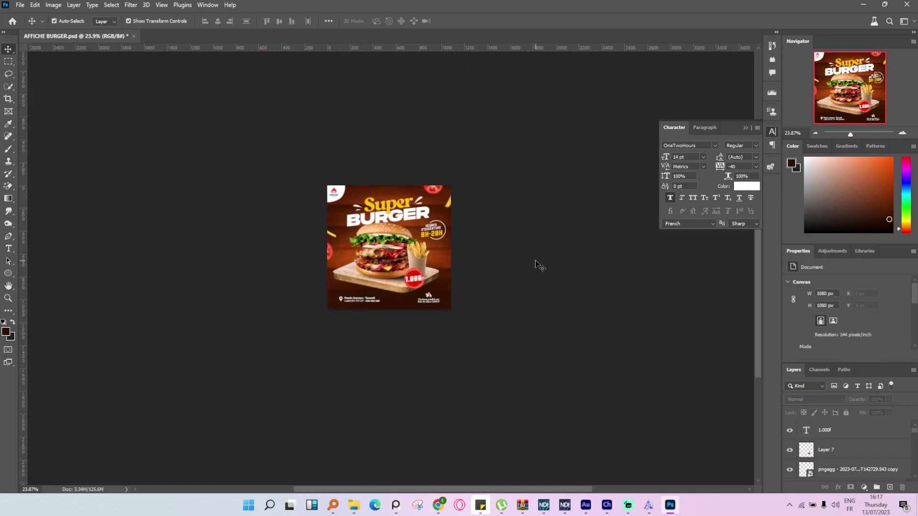
pyautogui.scroll(6, 483, 254)
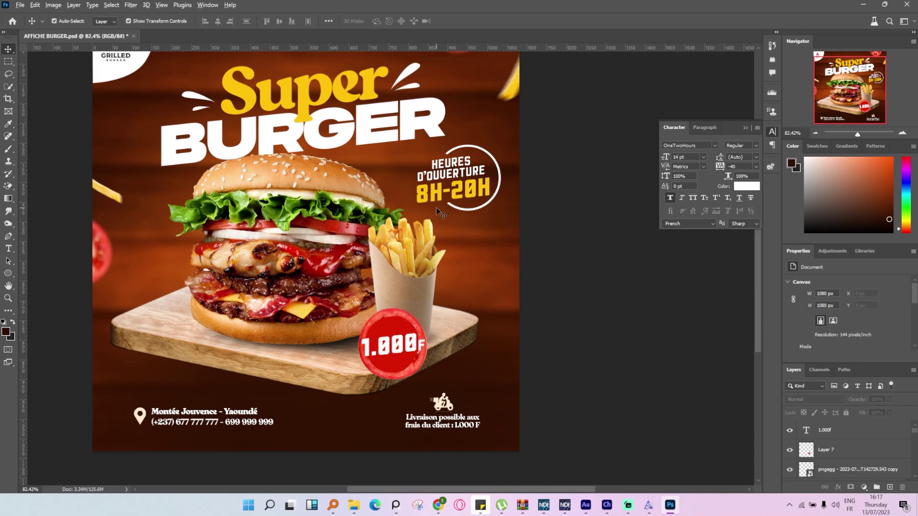
pyautogui.scroll(-4, 440, 225)
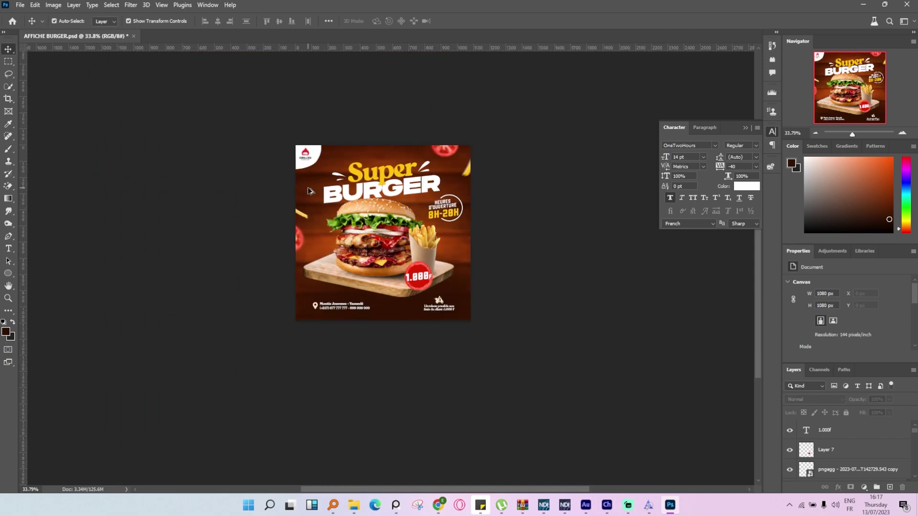
pyautogui.scroll(4, 380, 227)
pyautogui.moveTo(353, 505)
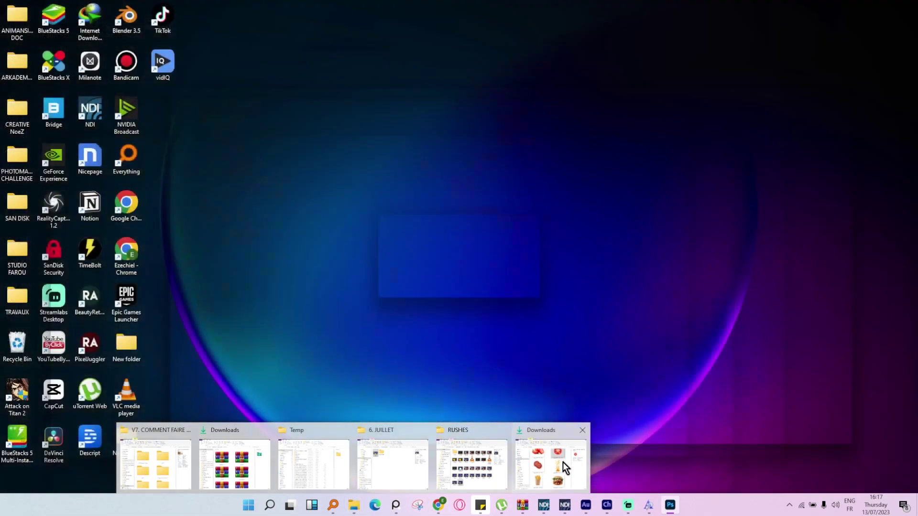
pyautogui.click(563, 464)
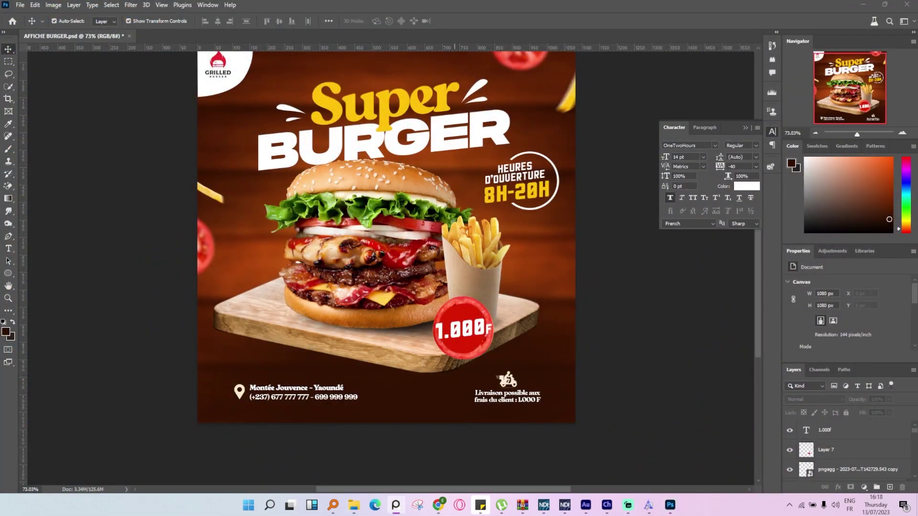
pyautogui.moveTo(460, 263); pyautogui.dragTo(434, 268)
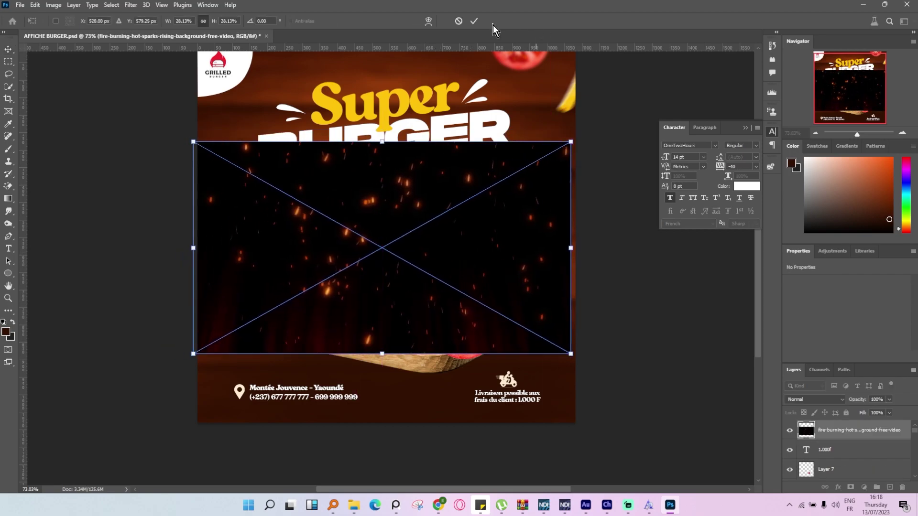
pyautogui.press('Return')
# - Set the sparks layer's blend mode to Linear Dodge (Add) and nudge it slightly over the burger
pyautogui.click(804, 398)
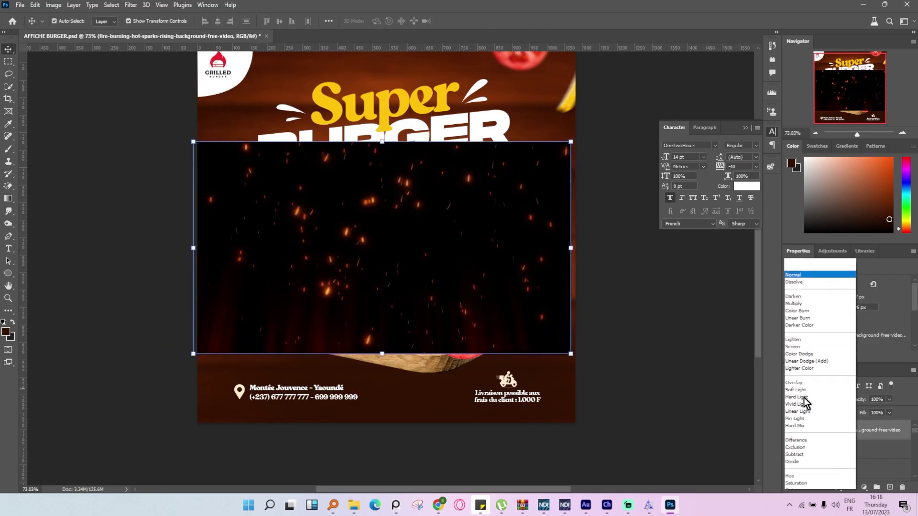
pyautogui.click(811, 349)
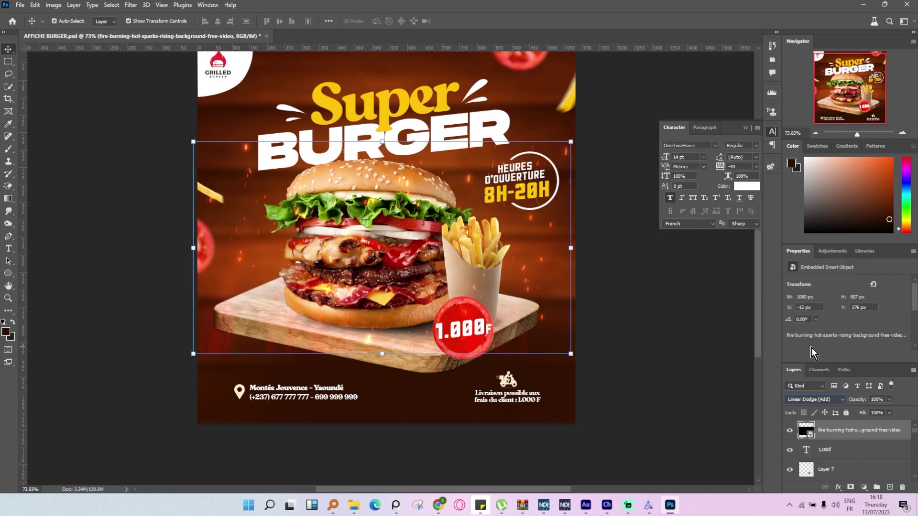
pyautogui.moveTo(383, 264); pyautogui.dragTo(399, 253)
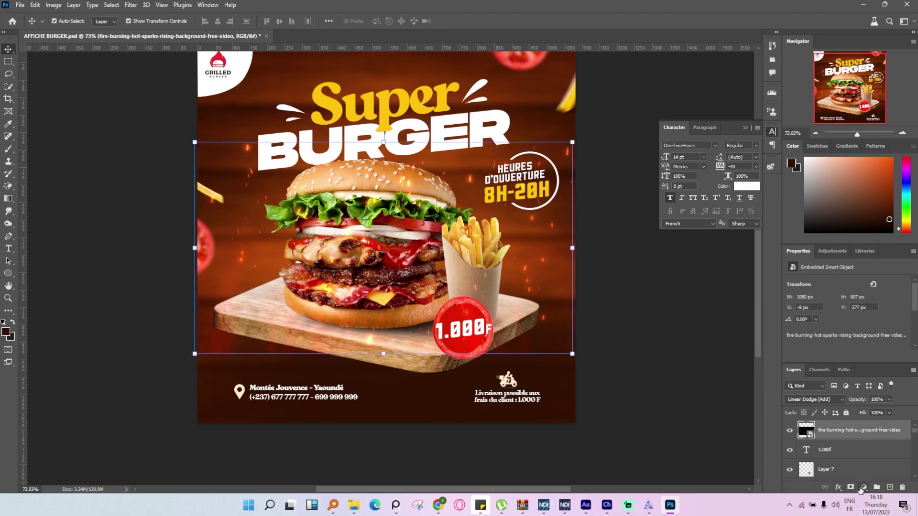
# - Mask the sparks layer and paint its outer edges black with a 275 px Soft Round brush at 77% opacity
pyautogui.click(851, 487)
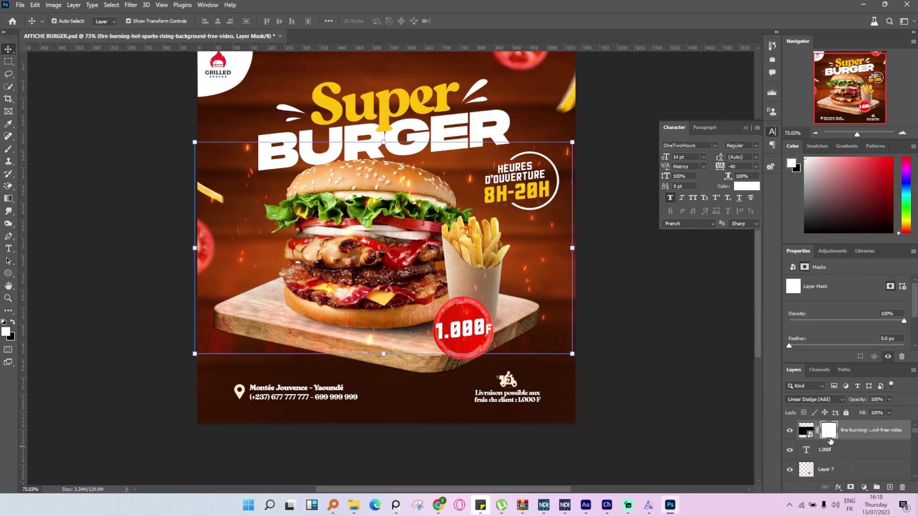
pyautogui.press('b')
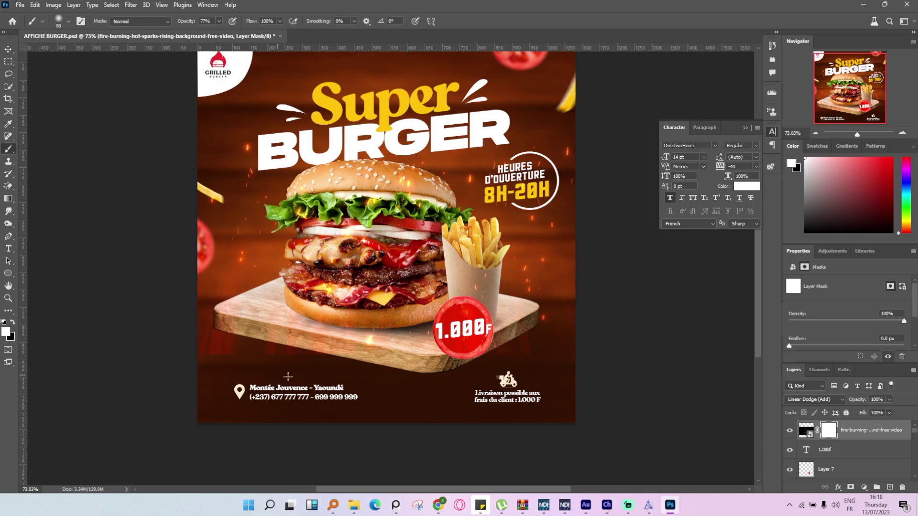
pyautogui.rightClick(343, 314)
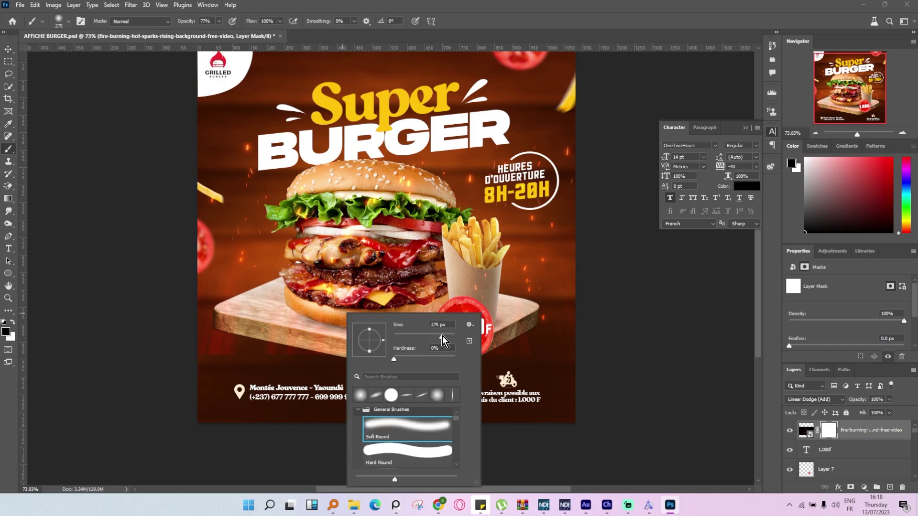
pyautogui.press('Return')
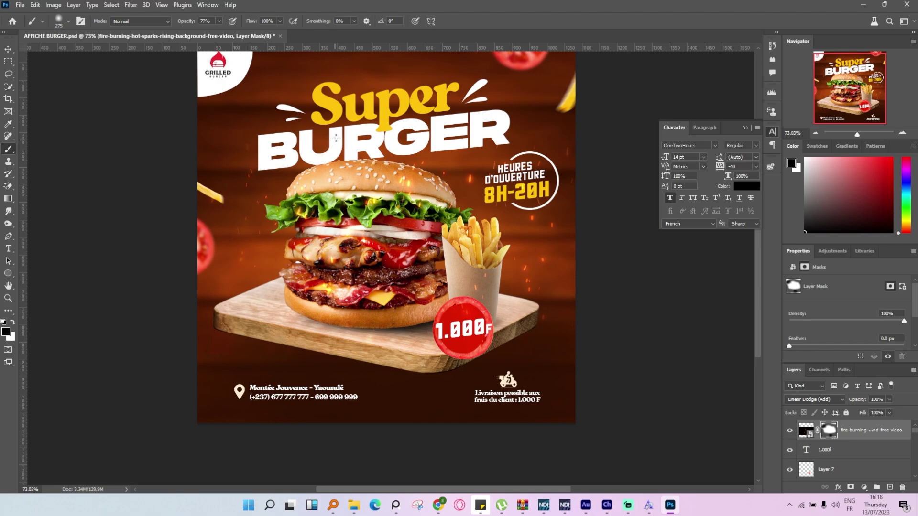
pyautogui.scroll(-5, 336, 137)
pyautogui.scroll(4, 356, 143)
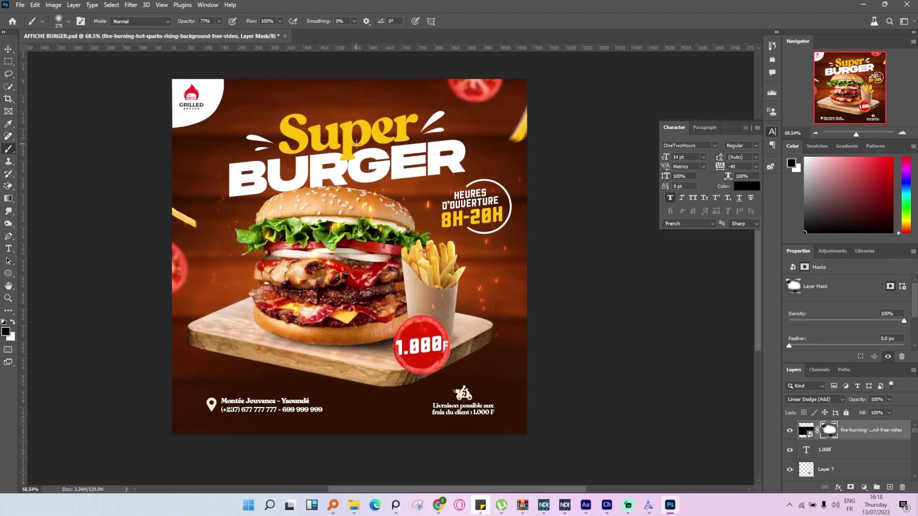
pyautogui.scroll(1, 452, 359)
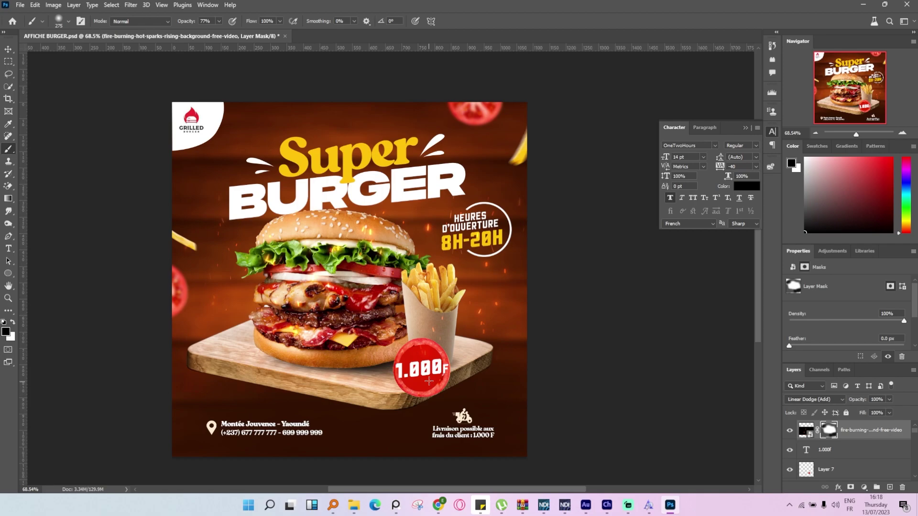
pyautogui.scroll(-5, 297, 313)
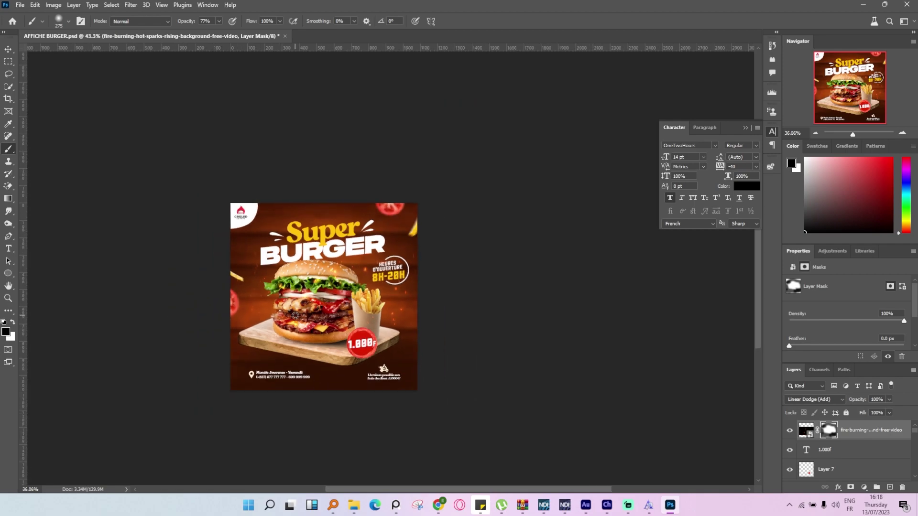
pyautogui.scroll(5, 289, 306)
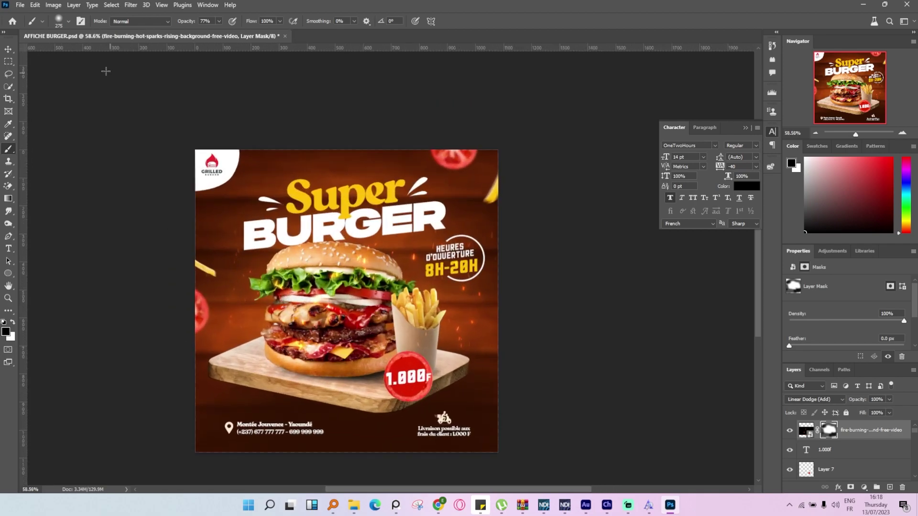
# - Make the outline of the circle around the opening hours thinner
pyautogui.click(8, 49)
pyautogui.click(852, 469)
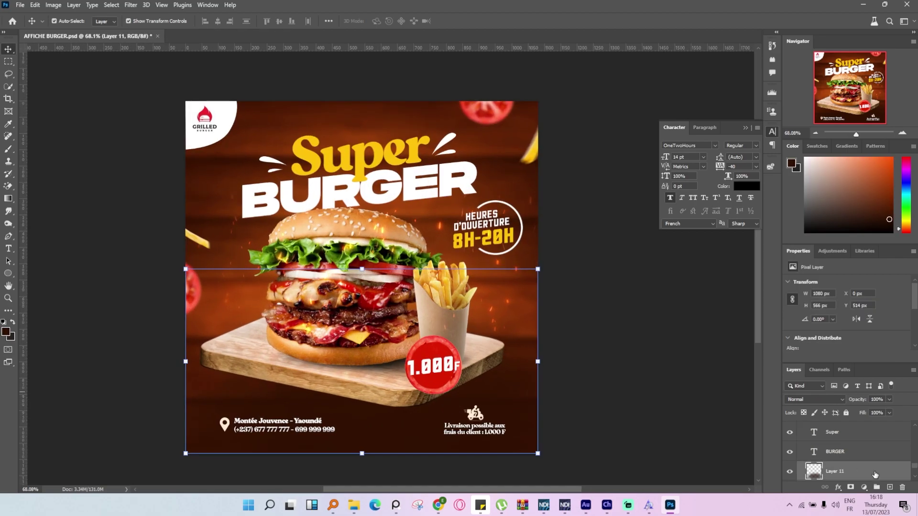
pyautogui.scroll(7, 444, 236)
pyautogui.scroll(4, 648, 148)
pyautogui.click(528, 211)
pyautogui.click(8, 274)
pyautogui.click(9, 50)
pyautogui.scroll(4, 496, 253)
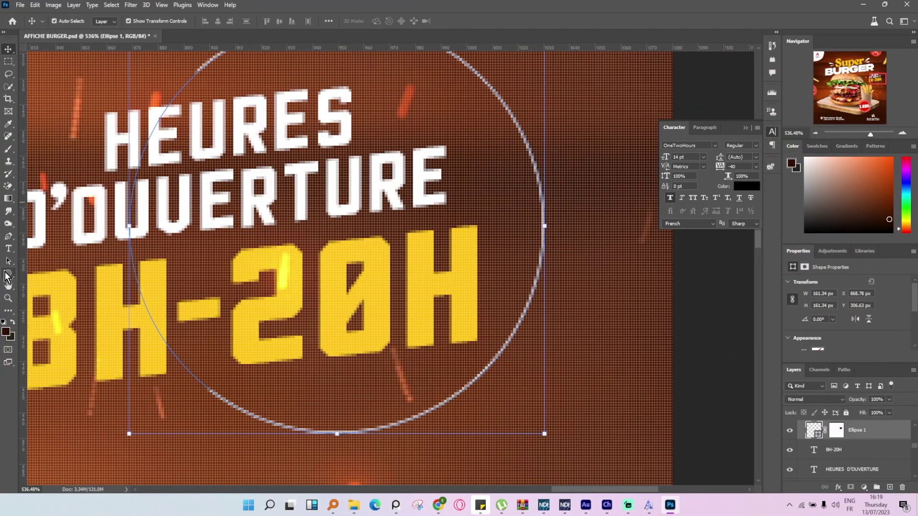
pyautogui.click(9, 273)
pyautogui.click(177, 21)
pyautogui.click(57, 78)
pyautogui.click(483, 184)
pyautogui.click(8, 49)
pyautogui.click(693, 311)
pyautogui.scroll(-10, 614, 296)
# - Move the blurred tomato slice lower along the poster's left edge and enlarge it
pyautogui.moveTo(211, 359); pyautogui.dragTo(199, 408)
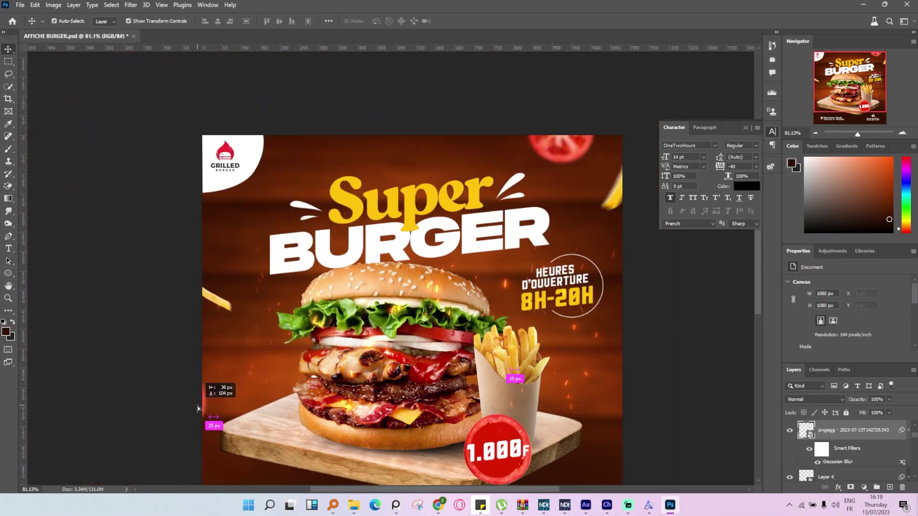
pyautogui.scroll(-4, 200, 335)
pyautogui.hotkey('ctrl', 't')
pyautogui.moveTo(201, 261); pyautogui.dragTo(201, 299)
pyautogui.press('Return')
pyautogui.scroll(-3, 225, 296)
# - Try the enlarged tomato slice in the poster's upper left corner, over the logo
pyautogui.moveTo(214, 383); pyautogui.dragTo(239, 161)
pyautogui.click(147, 203)
pyautogui.scroll(-6, 147, 203)
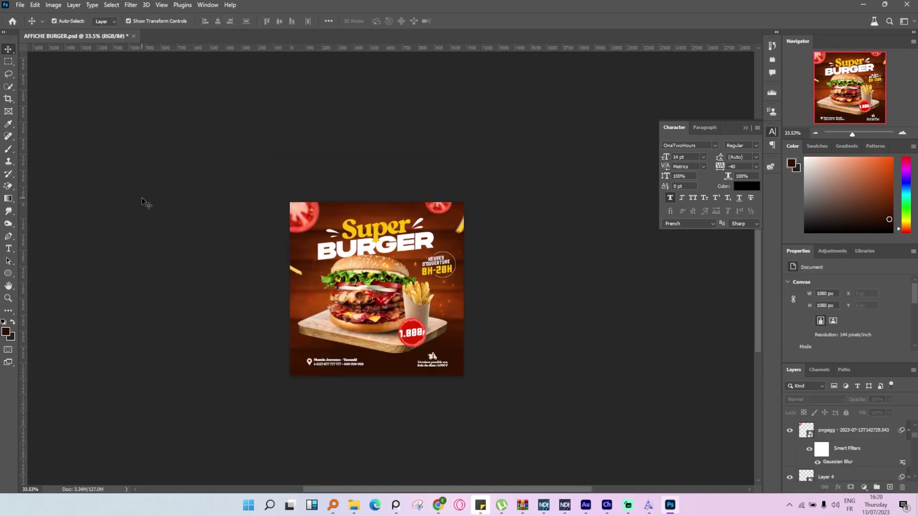
# - Extend the price text to read 1.000 FCFA on two lines and tighten its line spacing
pyautogui.click(205, 149)
pyautogui.click(8, 248)
pyautogui.press('Return')
pyautogui.write('cfa')
pyautogui.hotkey('ctrl', 'a')
pyautogui.moveTo(720, 157); pyautogui.dragTo(710, 159)
pyautogui.click(8, 50)
pyautogui.scroll(-8, 440, 303)
pyautogui.click(629, 306)
# - Fit the two-line price text inside the red badge
pyautogui.scroll(-3, 629, 306)
pyautogui.scroll(10, 411, 306)
pyautogui.click(8, 249)
pyautogui.click(8, 49)
pyautogui.click(484, 325)
pyautogui.scroll(-9, 492, 363)
pyautogui.click(629, 306)
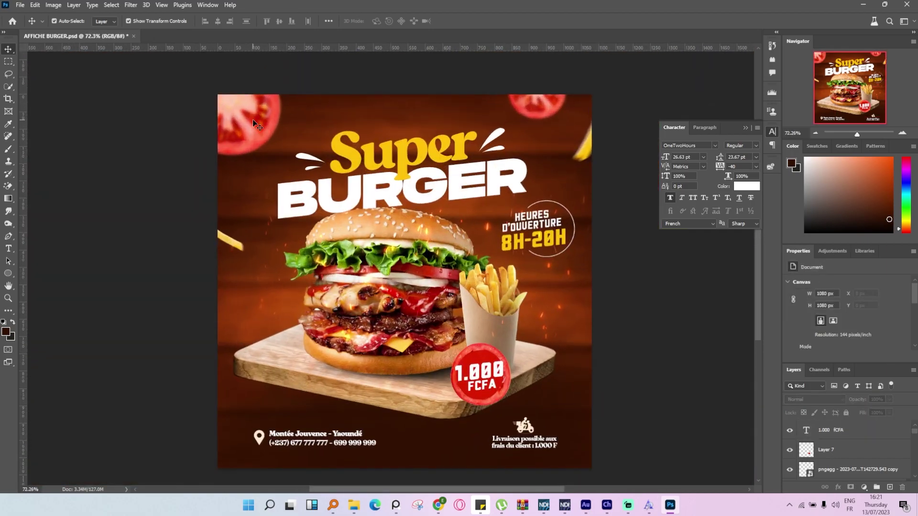
# - Move the large blurred tomato slice from the logo corner to the poster's left edge beside the burger
pyautogui.moveTo(254, 123); pyautogui.dragTo(228, 306)
pyautogui.click(199, 250)
pyautogui.scroll(3, 199, 250)
pyautogui.scroll(-6, 199, 250)
pyautogui.click(550, 169)
pyautogui.click(618, 260)
pyautogui.scroll(-5, 617, 260)
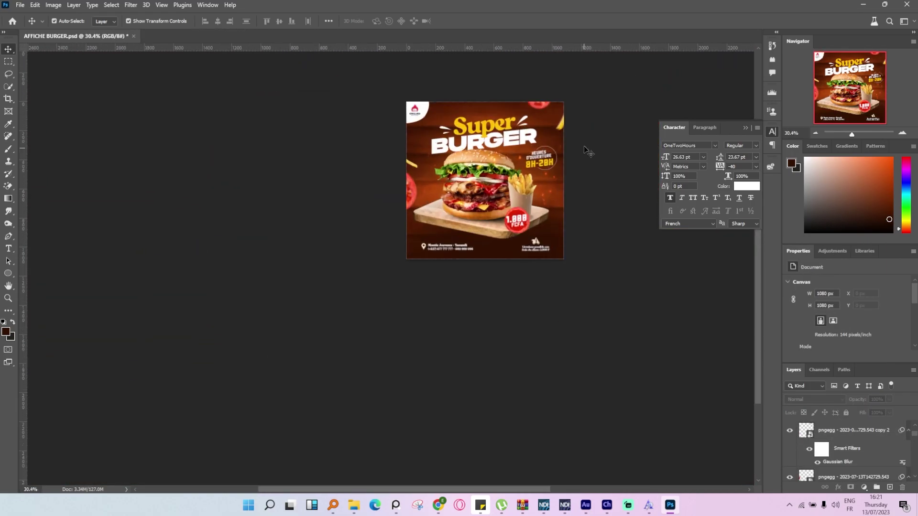
# - Add a brightening Curves adjustment on top of the layers and invert its mask to black
pyautogui.click(833, 251)
pyautogui.click(825, 340)
pyautogui.moveTo(855, 312); pyautogui.dragTo(851, 295)
pyautogui.hotkey('ctrl', 'i')
# - Paint highlights on the burger through the Curves mask with a white 99 px brush at 77% opacity
pyautogui.press('b')
pyautogui.scroll(8, 359, 231)
pyautogui.rightClick(359, 231)
pyautogui.moveTo(503, 258); pyautogui.dragTo(484, 258)
pyautogui.scroll(-3, 383, 306)
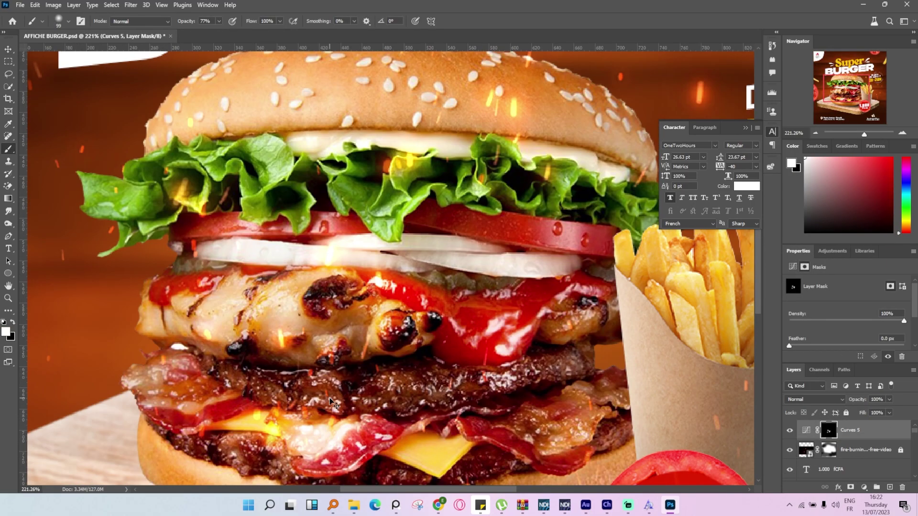
pyautogui.scroll(-4, 382, 287)
pyautogui.scroll(-2, 382, 287)
pyautogui.click(489, 310)
pyautogui.scroll(-6, 383, 287)
pyautogui.press('v')
pyautogui.scroll(-2, 427, 216)
# - Scale the dark brown layer across the poster's lower part up about its center to 1424 × 746 px
pyautogui.click(806, 430)
pyautogui.click(890, 487)
pyautogui.moveTo(526, 429); pyautogui.dragTo(578, 454)
pyautogui.press('Return')
# - Try painting a dark shadow beneath the wooden board on a new layer with a 190 px brush at 98% opacity
pyautogui.scroll(3, 313, 465)
pyautogui.press('b')
pyautogui.click(890, 487)
pyautogui.rightClick(385, 306)
pyautogui.rightClick(372, 318)
pyautogui.rightClick(383, 283)
pyautogui.press('Return')
pyautogui.rightClick(434, 319)
pyautogui.press('Return')
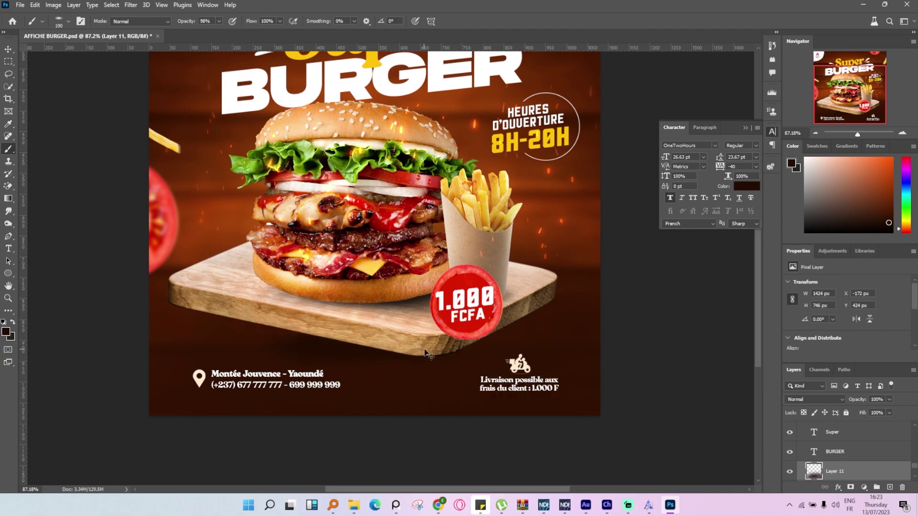
# - Paint a dark shadow under the wooden board's front edge on a new layer above the dark brown layer
pyautogui.scroll(7, 424, 350)
pyautogui.click(890, 487)
pyautogui.click(815, 400)
pyautogui.press('Escape')
pyautogui.scroll(-7, 395, 316)
pyautogui.scroll(8, 279, 295)
pyautogui.moveTo(172, 316); pyautogui.dragTo(362, 340)
pyautogui.scroll(-17, 217, 299)
pyautogui.scroll(12, 223, 295)
# - Add a layer mask to the board shadow layer and set its blend mode to Multiply
pyautogui.click(851, 488)
pyautogui.scroll(-6, 288, 309)
pyautogui.click(815, 400)
pyautogui.click(846, 444)
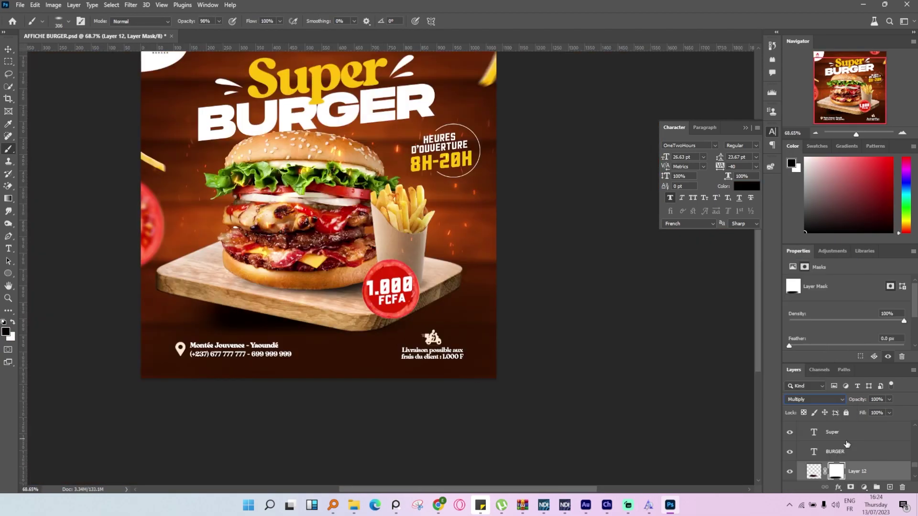
# - Adjust the shadow layer beneath the wooden board and stretch it wider
pyautogui.scroll(4, 283, 304)
pyautogui.click(813, 472)
pyautogui.moveTo(103, 303)
pyautogui.mouseDown()
pyautogui.moveTo(166, 324)
pyautogui.moveTo(107, 311)
pyautogui.mouseUp()
pyautogui.click(836, 472)
pyautogui.scroll(-12, 320, 264)
pyautogui.scroll(10, 281, 216)
pyautogui.press('v')
pyautogui.scroll(4, 380, 242)
pyautogui.moveTo(583, 356); pyautogui.dragTo(707, 356)
pyautogui.press('Return')
# - Recolor the location pin with #e12603 and the delivery scooter icon with red sampled from the price badge
pyautogui.scroll(3, 306, 397)
pyautogui.doubleClick(821, 431)
pyautogui.click(427, 313)
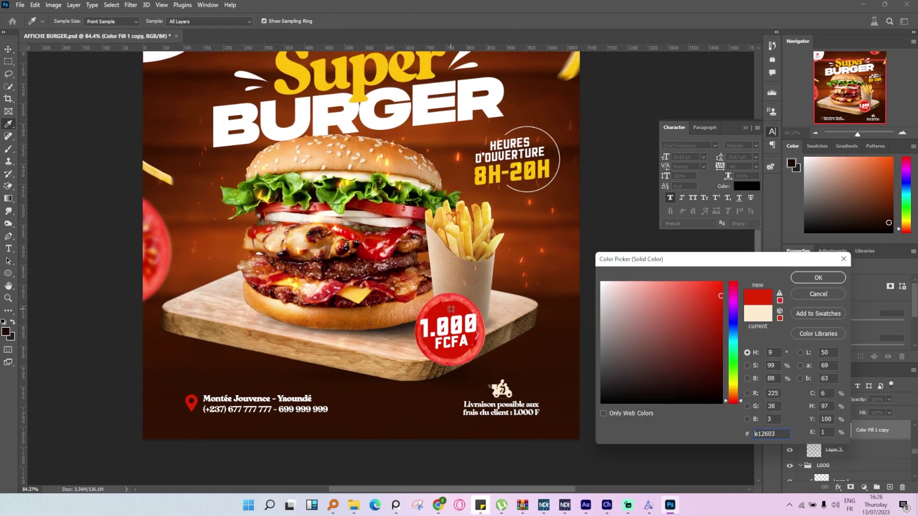
pyautogui.click(817, 278)
pyautogui.click(499, 389)
pyautogui.doubleClick(821, 434)
pyautogui.click(430, 313)
pyautogui.click(815, 278)
# - Stretch the Soft Light rectangle shape in the background wider beyond the poster's edge
pyautogui.scroll(-5, 526, 306)
pyautogui.scroll(4, 574, 287)
pyautogui.click(603, 285)
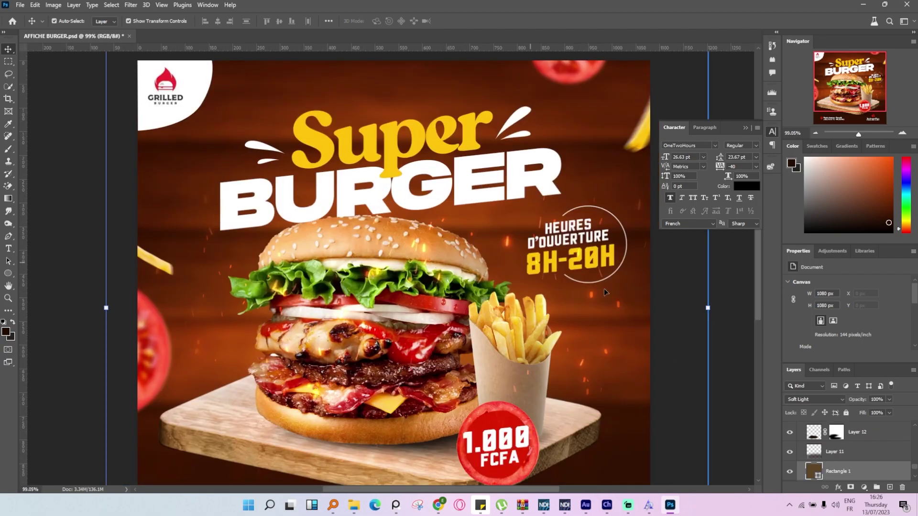
pyautogui.scroll(-4, 533, 306)
pyautogui.click(622, 334)
pyautogui.moveTo(634, 326); pyautogui.dragTo(696, 326)
pyautogui.press('Return')
pyautogui.click(653, 340)
pyautogui.click(329, 311)
pyautogui.scroll(3, 287, 383)
pyautogui.press('v')
pyautogui.scroll(-3, 335, 287)
# - Stamp all visible layers into a new layer above the stack and convert it to a smart object
pyautogui.scroll(-4, 867, 441)
pyautogui.scroll(10, 866, 440)
pyautogui.click(856, 430)
pyautogui.hotkey('ctrl', 'alt', 'shift', 'e')
pyautogui.rightClick(856, 430)
pyautogui.click(808, 229)
# - Apply Smart Sharpen to the stamped layer with 500% amount, 0.8 px radius, 8% noise reduction and Lens Blur removal
pyautogui.click(130, 5)
pyautogui.click(256, 251)
pyautogui.moveTo(656, 384); pyautogui.dragTo(653, 387)
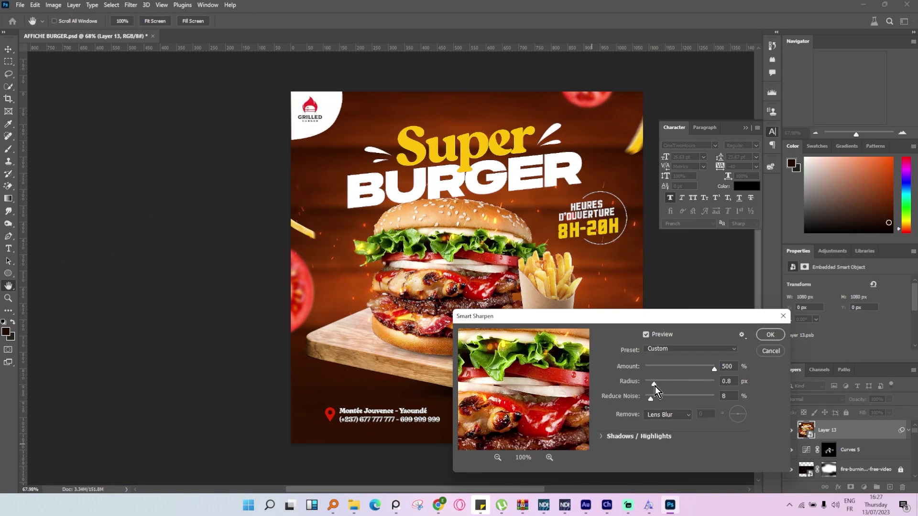
pyautogui.click(765, 337)
pyautogui.click(688, 306)
pyautogui.scroll(4, 574, 191)
pyautogui.scroll(-3, 335, 192)
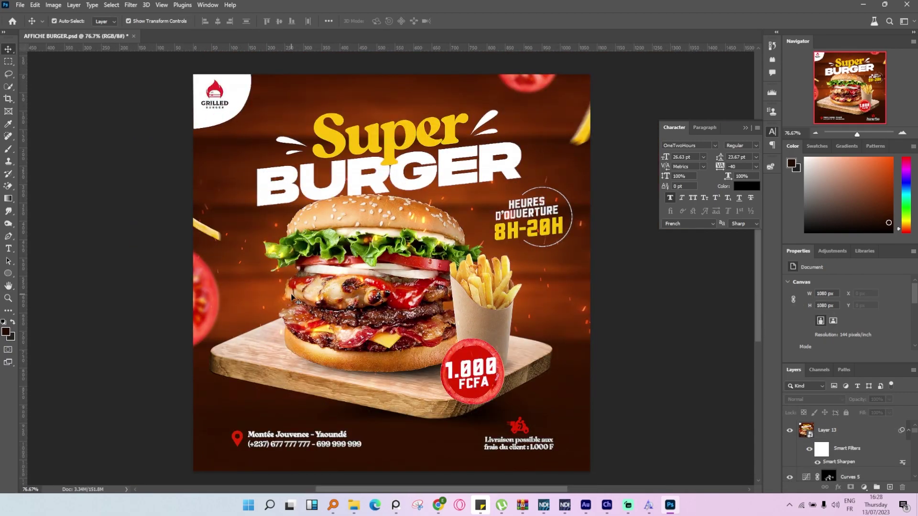
# - Add a black mask to the sharpened layer and brush the sharpening back in over the burger
pyautogui.click(856, 430)
pyautogui.keyDown('alt'); pyautogui.click(851, 487); pyautogui.keyUp('alt')
pyautogui.press('b')
pyautogui.rightClick(411, 300)
# - Apply a Path Blur to the tomato slice on the poster's left edge, adjust its placement, and save the poster
pyautogui.press('v')
pyautogui.click(205, 299)
pyautogui.doubleClick(838, 475)
pyautogui.click(746, 129)
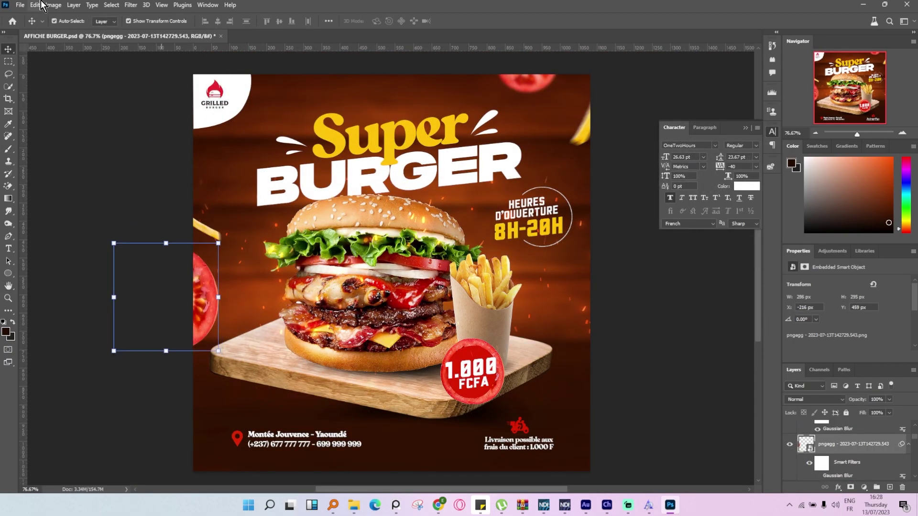
pyautogui.click(130, 4)
pyautogui.click(255, 188)
pyautogui.click(347, 21)
pyautogui.moveTo(139, 270); pyautogui.dragTo(149, 260)
pyautogui.moveTo(557, 165); pyautogui.dragTo(563, 157)
pyautogui.press('Return')
pyautogui.scroll(-3, 295, 200)
pyautogui.hotkey('ctrl', 's')
# - Change HEURES to HEURE in the opening-hours text and save the poster
pyautogui.press('t')
pyautogui.scroll(7, 466, 195)
pyautogui.click(508, 199)
pyautogui.press('BackSpace')
pyautogui.click(8, 50)
pyautogui.scroll(-6, 297, 201)
pyautogui.hotkey('ctrl', 's')
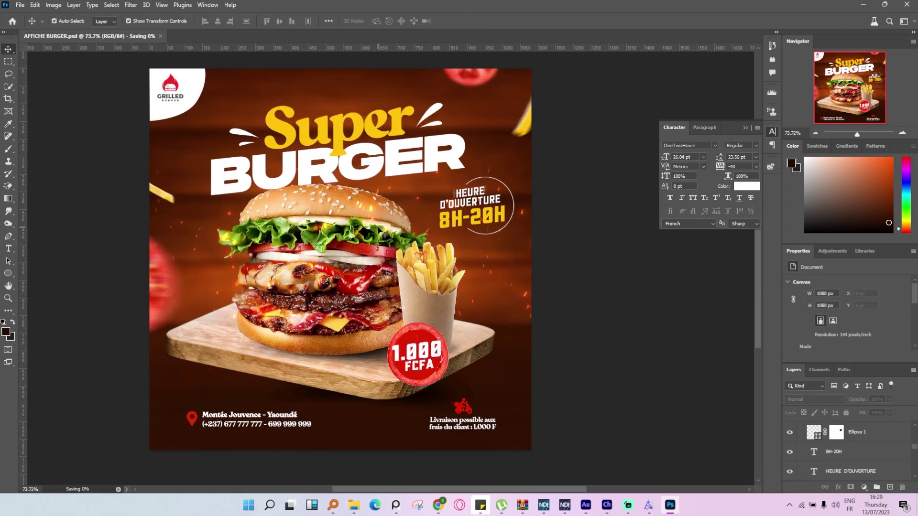
# - Try moving the scooter icon down beside the delivery text
pyautogui.scroll(-9, 363, 239)
pyautogui.scroll(12, 363, 239)
pyautogui.click(433, 381)
pyautogui.moveTo(459, 371); pyautogui.dragTo(389, 397)
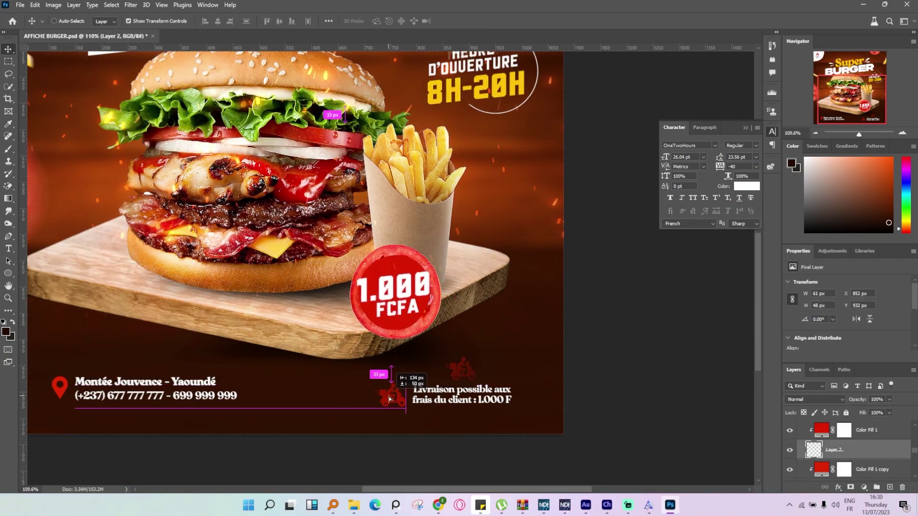
pyautogui.hotkey('ctrl', 'z')
# - Deselect the scooter icon and save the poster file
pyautogui.scroll(-7, 482, 280)
pyautogui.click(670, 306)
pyautogui.scroll(4, 355, 120)
pyautogui.hotkey('ctrl', 's')
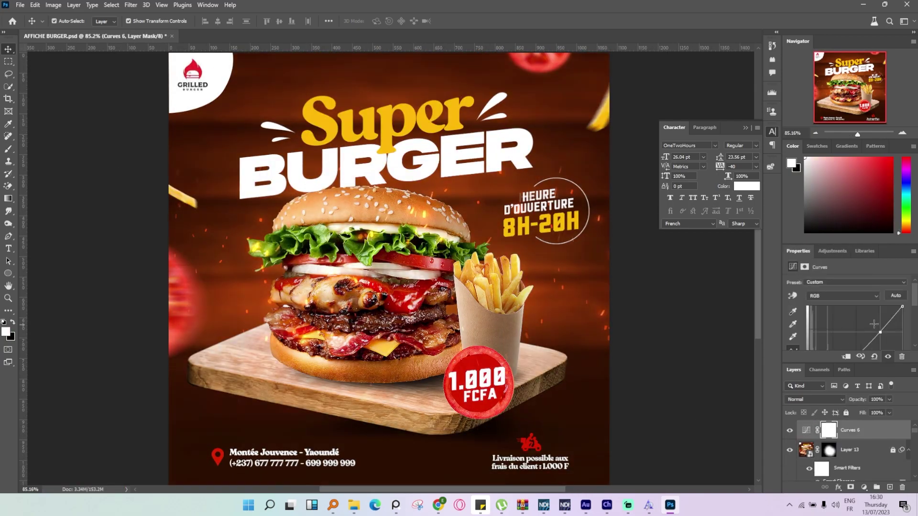
# - Brighten the image with the new Curves adjustment layer, invert its mask, and lower the brush opacity for painting highlights
pyautogui.moveTo(860, 334); pyautogui.dragTo(855, 326)
pyautogui.hotkey('ctrl', 'i')
pyautogui.press('b')
pyautogui.rightClick(312, 236)
pyautogui.click(287, 215)
pyautogui.hotkey('ctrl', 'z')
pyautogui.click(219, 21)
pyautogui.moveTo(222, 32); pyautogui.dragTo(205, 33)
# - Add a second, darkening Curves adjustment layer, invert its mask, and retouch the burger and fries through both Curves masks
pyautogui.click(863, 488)
pyautogui.moveTo(853, 326); pyautogui.dragTo(862, 335)
pyautogui.hotkey('ctrl', 'i')
pyautogui.click(497, 341)
pyautogui.click(789, 431)
pyautogui.click(828, 449)
pyautogui.rightClick(369, 262)
pyautogui.scroll(2, 335, 229)
pyautogui.click(789, 430)
pyautogui.press('v')
pyautogui.click(728, 306)
# - Apply a diagonal Path Blur to the tomato slice at the poster's upper edge with 50% speed and 43 px end point speed
pyautogui.scroll(-4, 248, 215)
pyautogui.click(745, 127)
pyautogui.click(494, 99)
pyautogui.click(130, 5)
pyautogui.click(244, 164)
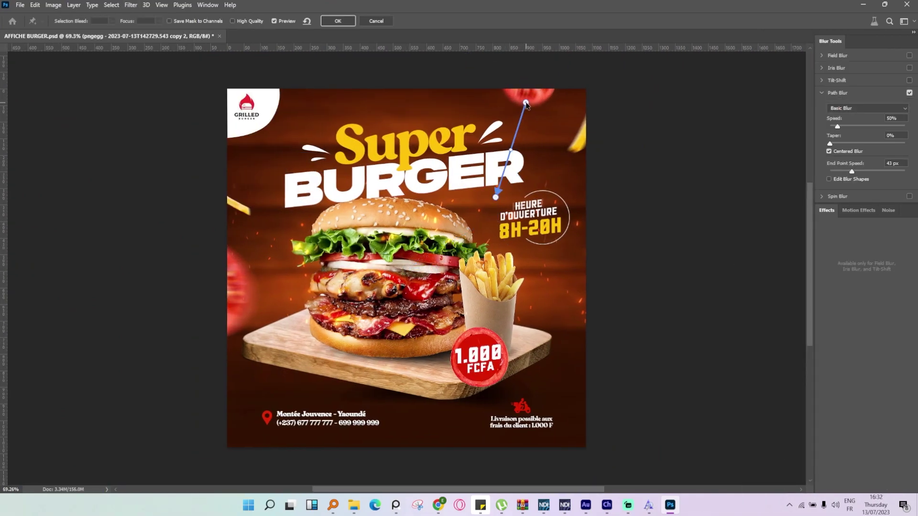
pyautogui.click(338, 21)
pyautogui.scroll(-1, 373, 178)
# - Place the Refonte Logo Creative NoeZ-38 file as a small vertical signature at the poster's right edge and save
pyautogui.click(354, 505)
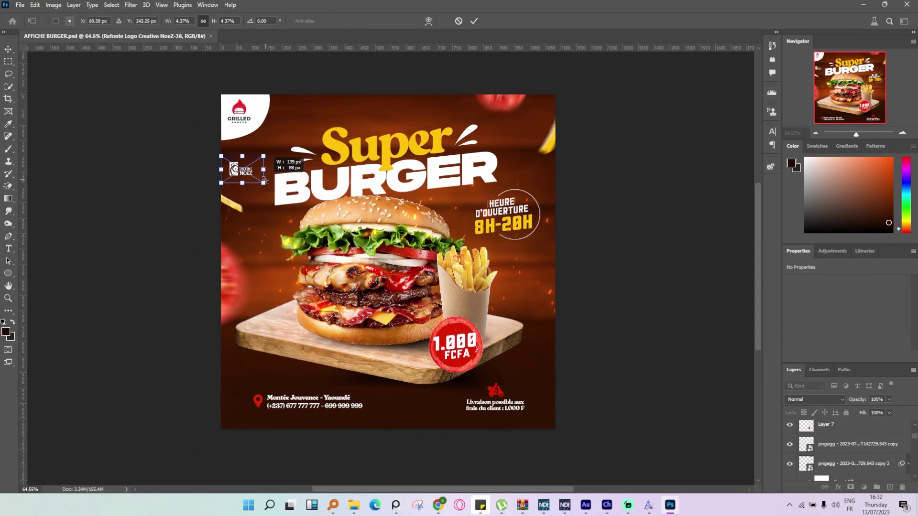
pyautogui.moveTo(243, 174); pyautogui.dragTo(540, 285)
pyautogui.scroll(10, 502, 280)
pyautogui.moveTo(591, 368); pyautogui.dragTo(637, 304)
pyautogui.click(473, 21)
pyautogui.scroll(-10, 564, 229)
pyautogui.click(636, 199)
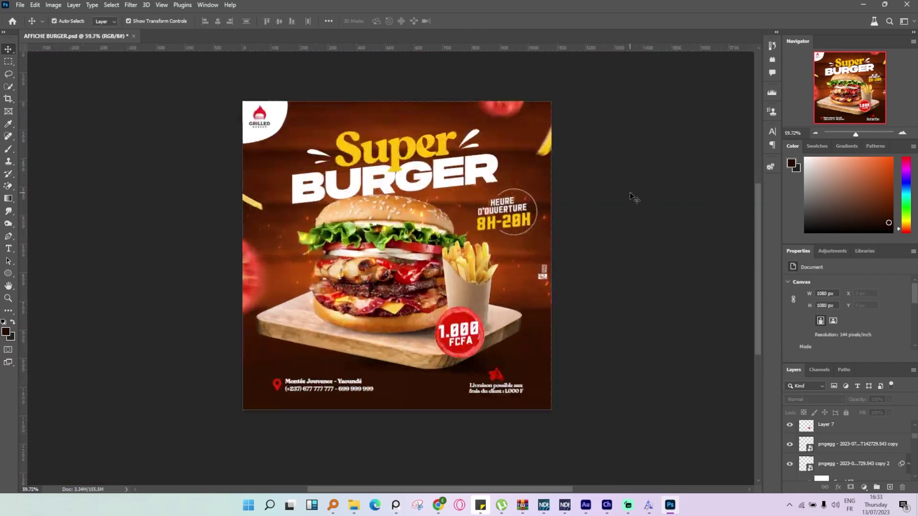
pyautogui.scroll(1, 626, 200)
pyautogui.hotkey('ctrl', 's')
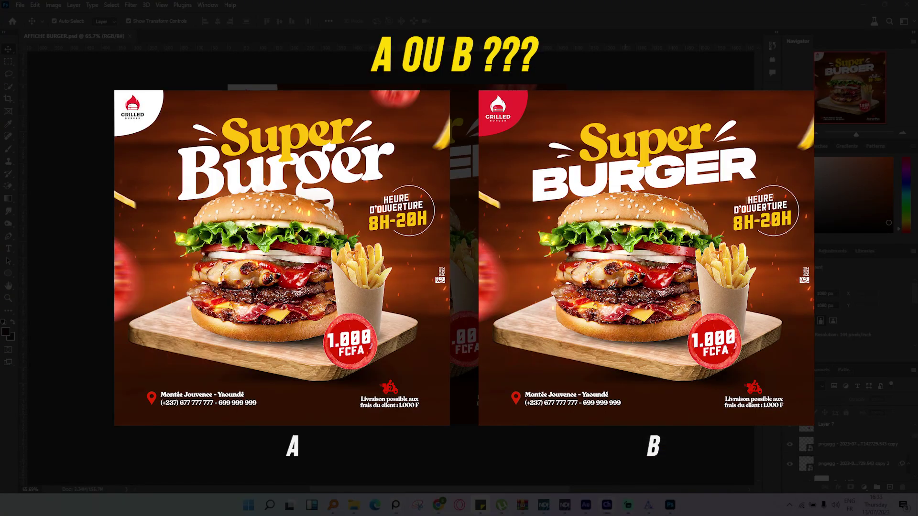